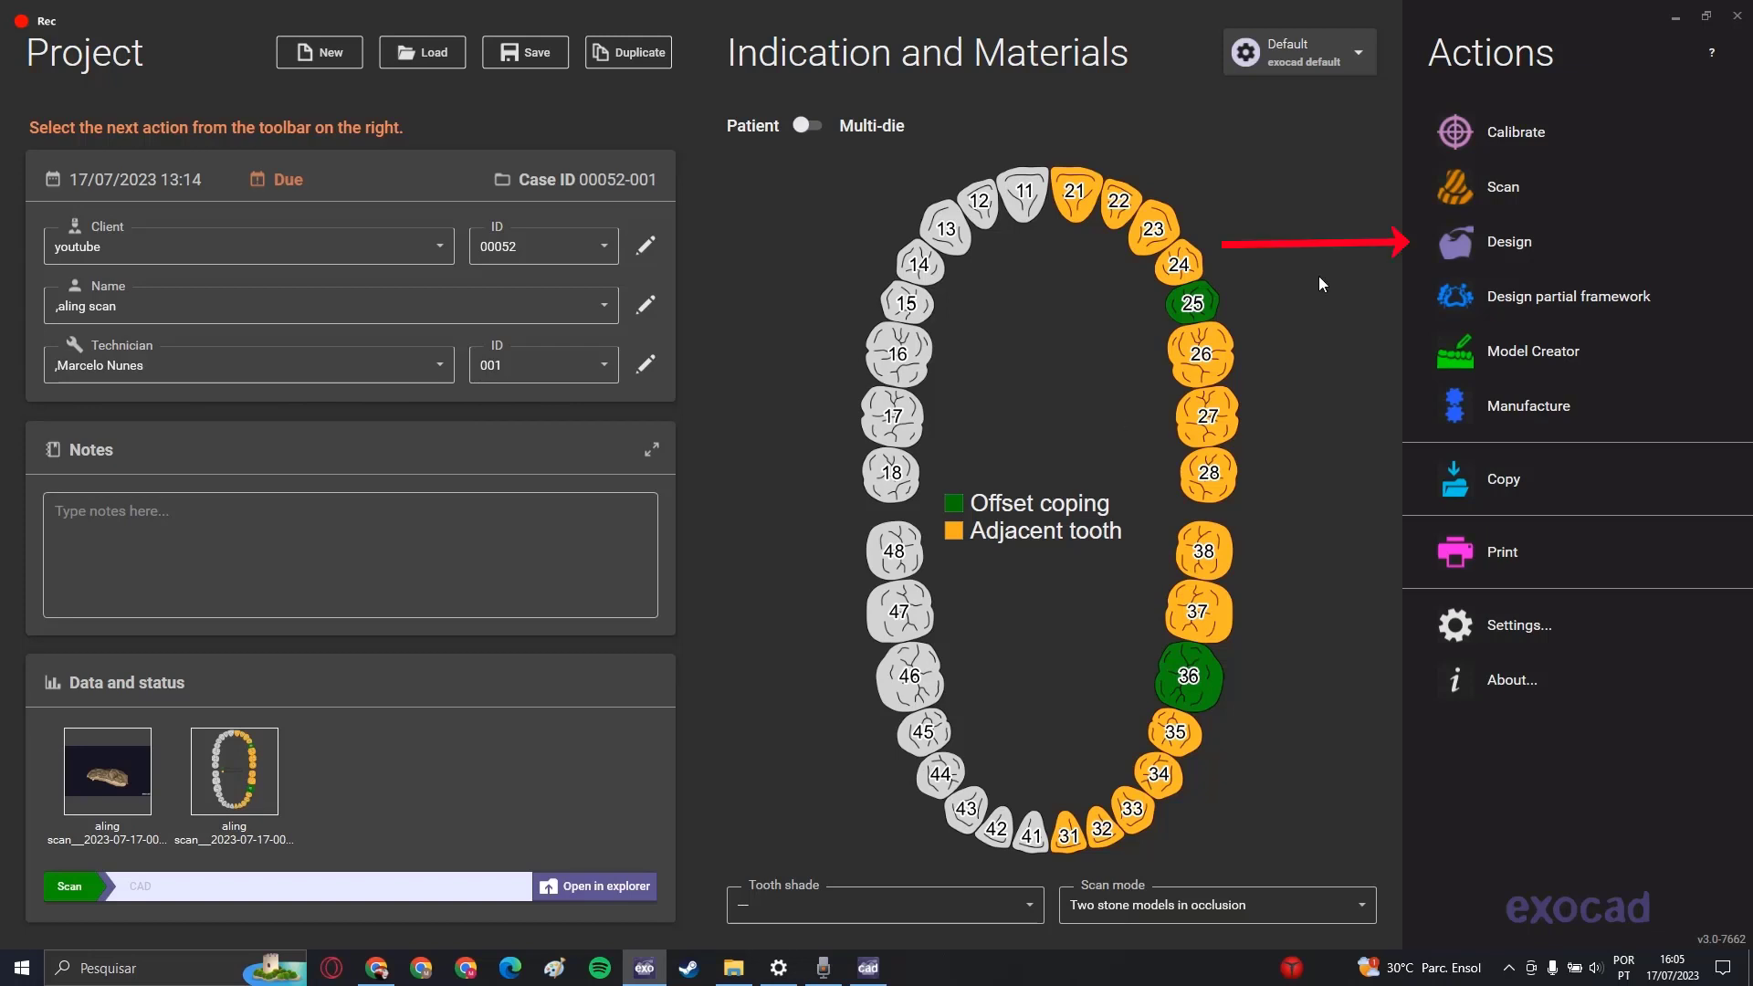
Step: Switch to the design module and load 2019-11-04_00043-001-upperjaw as the upper jaw scan and 2019-11-04_00043-001-lowerjaw as the lower jaw scan
click(872, 970)
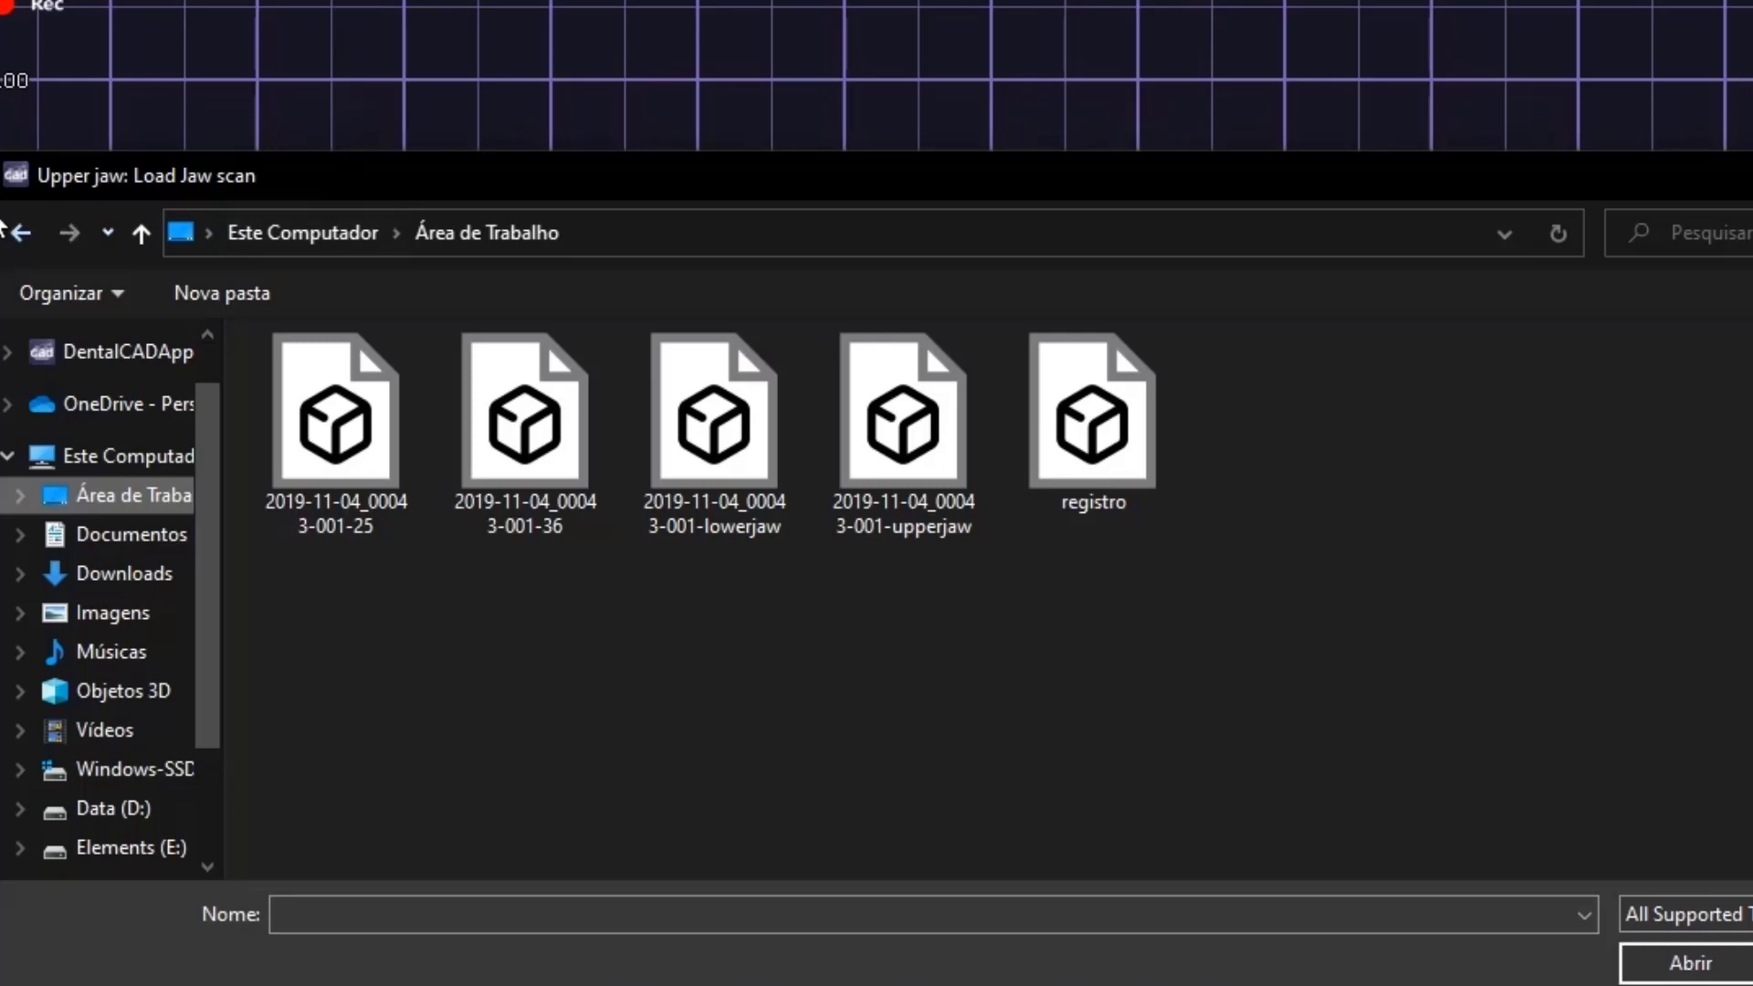
double_click(903, 429)
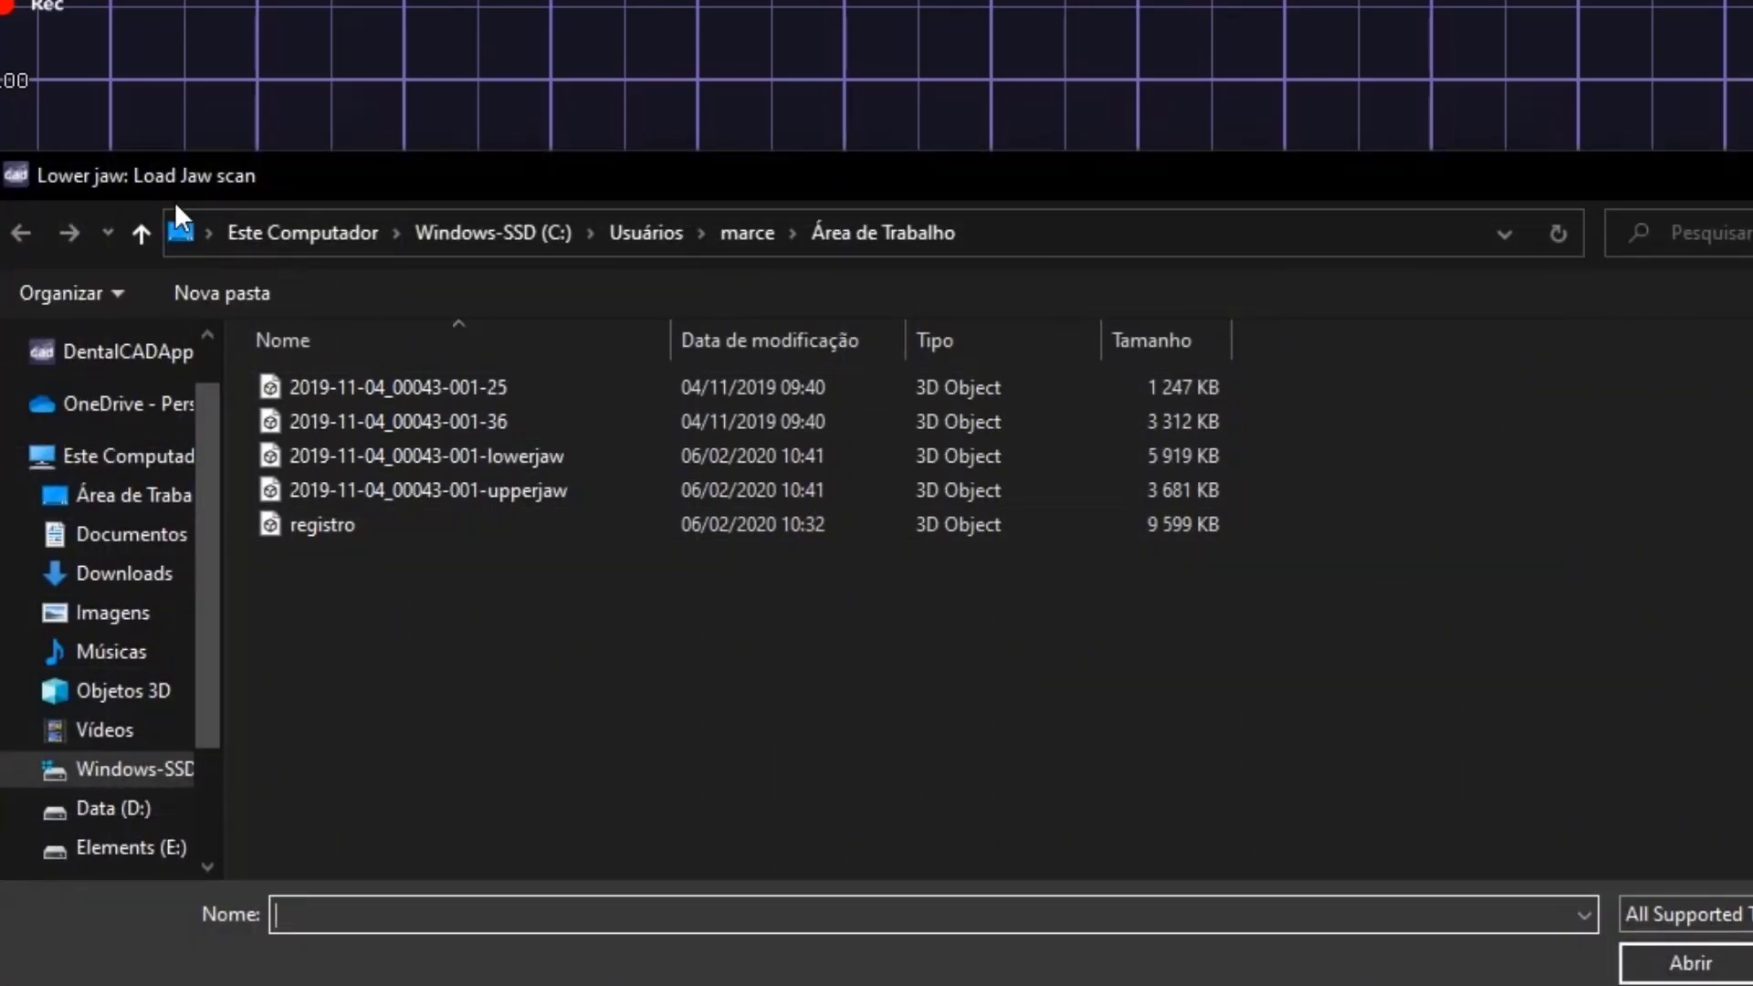
double_click(435, 460)
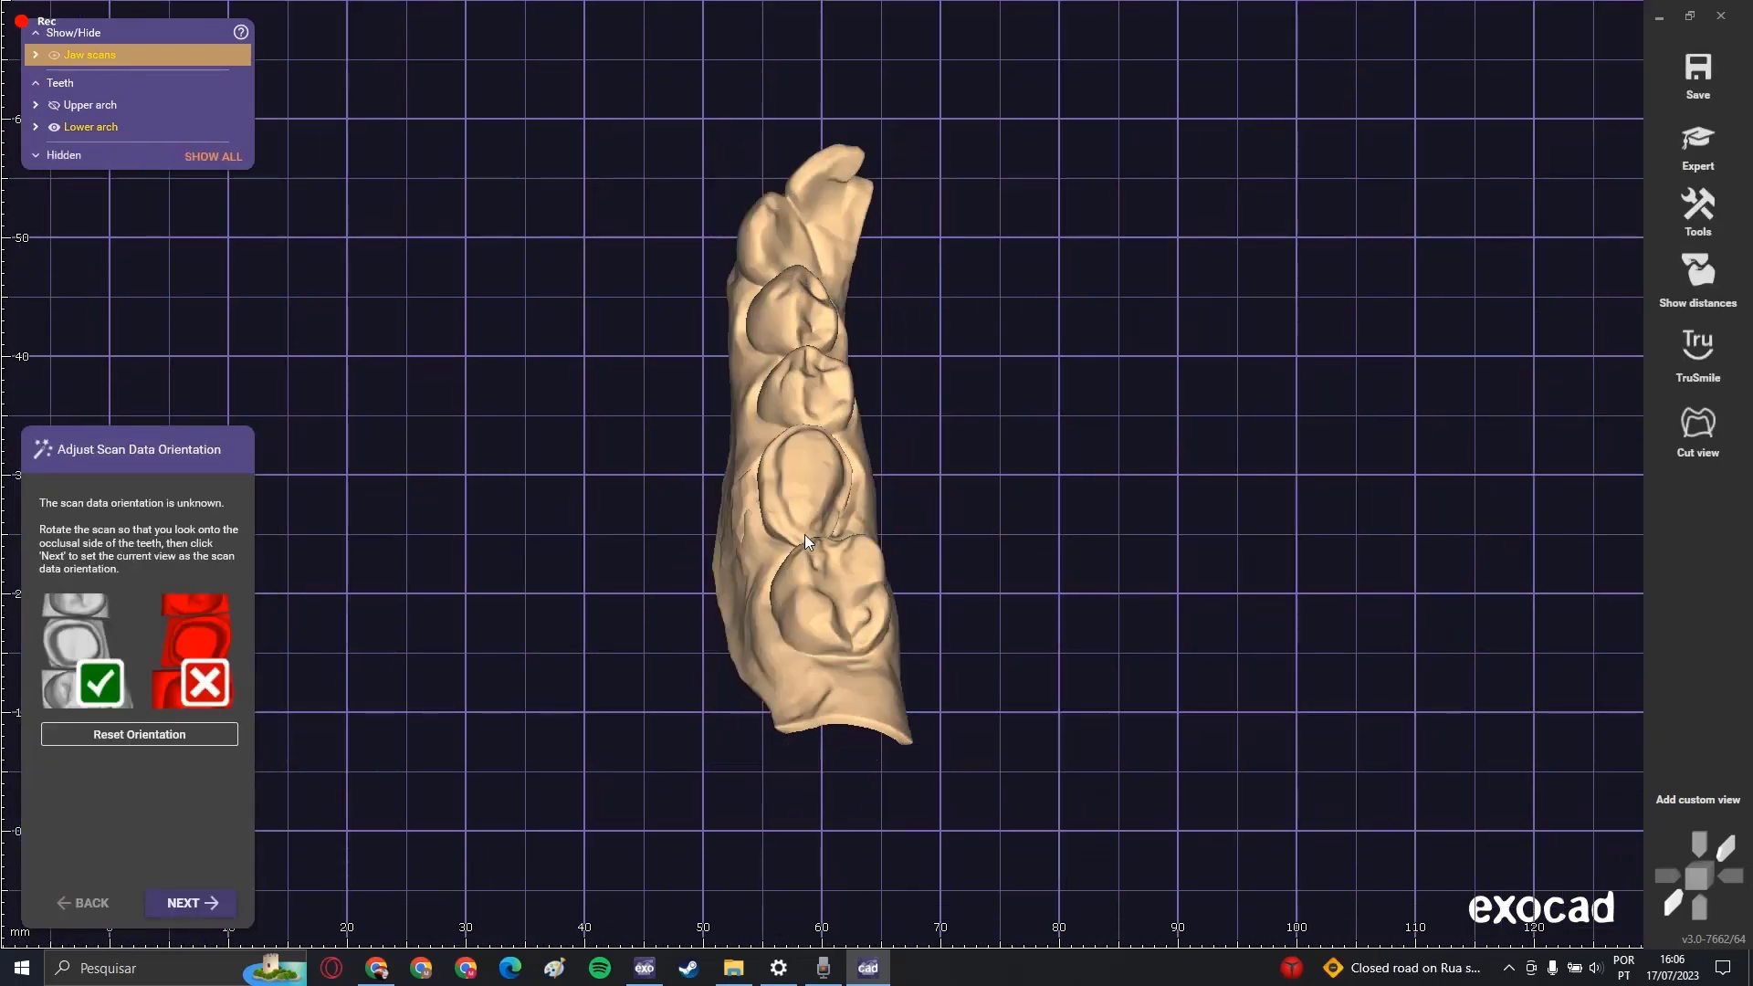
Step: Show the upper arch together with the lower arch and examine how the two scans sit relative to each other
click(54, 109)
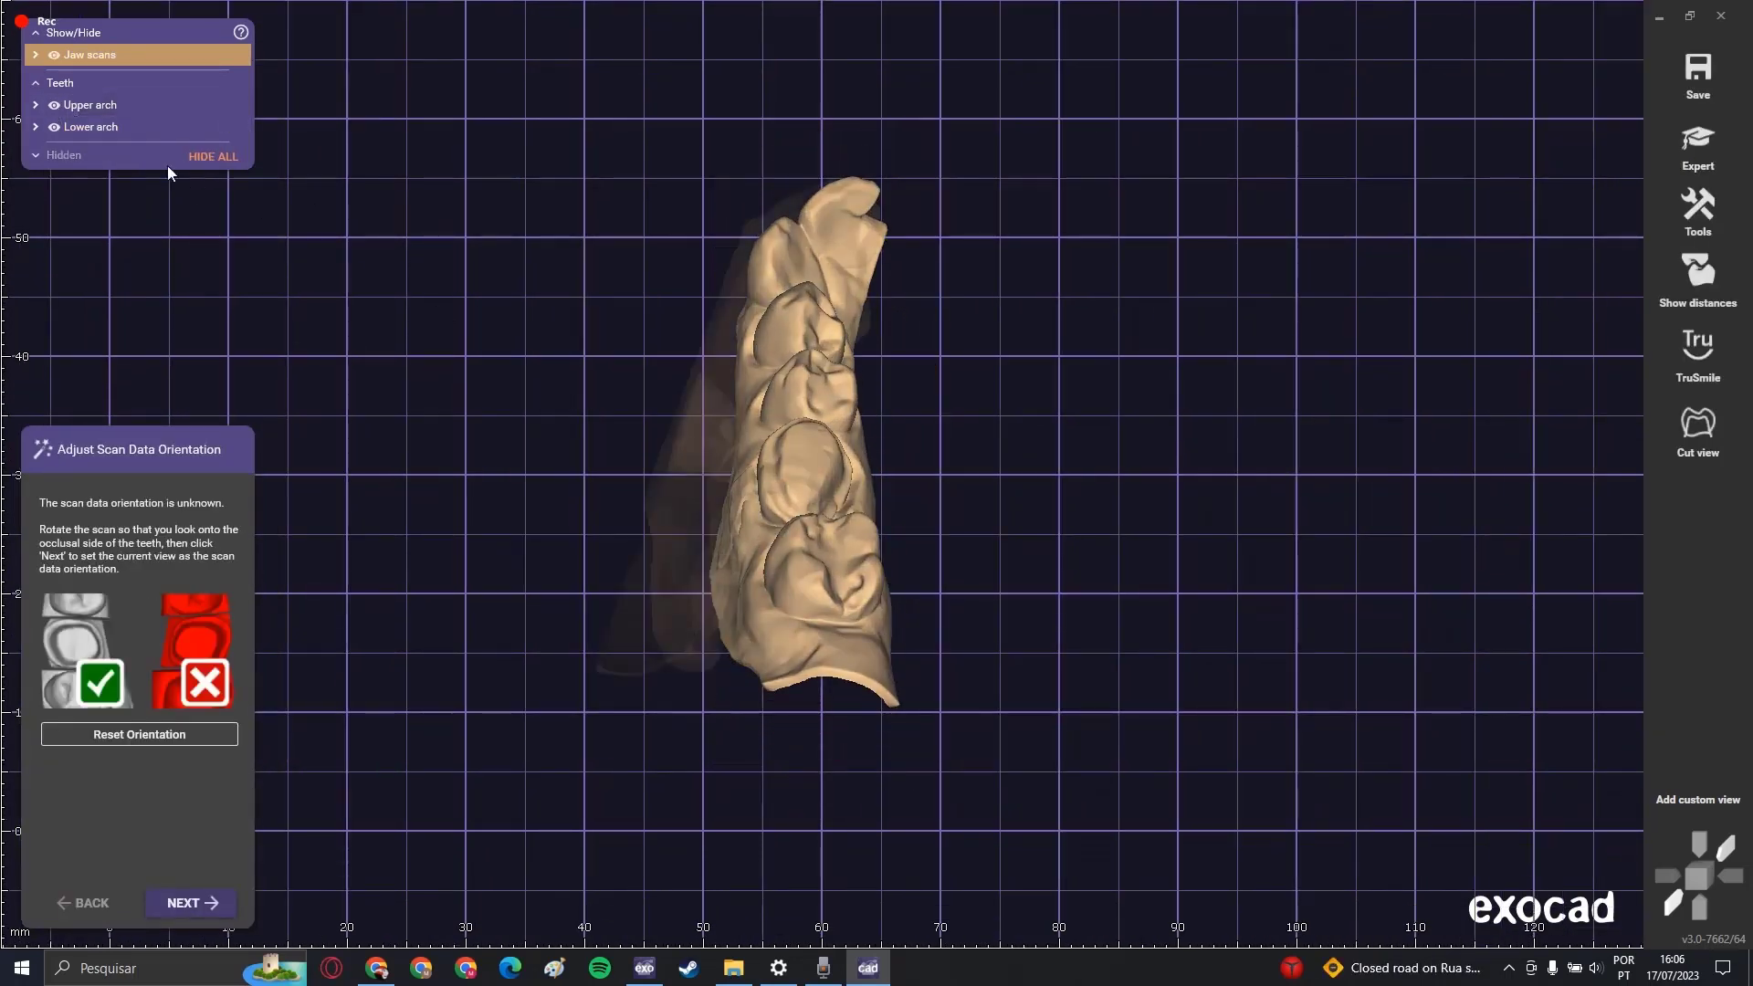
drag(76, 106, 256, 112)
right_drag(562, 619, 562, 607)
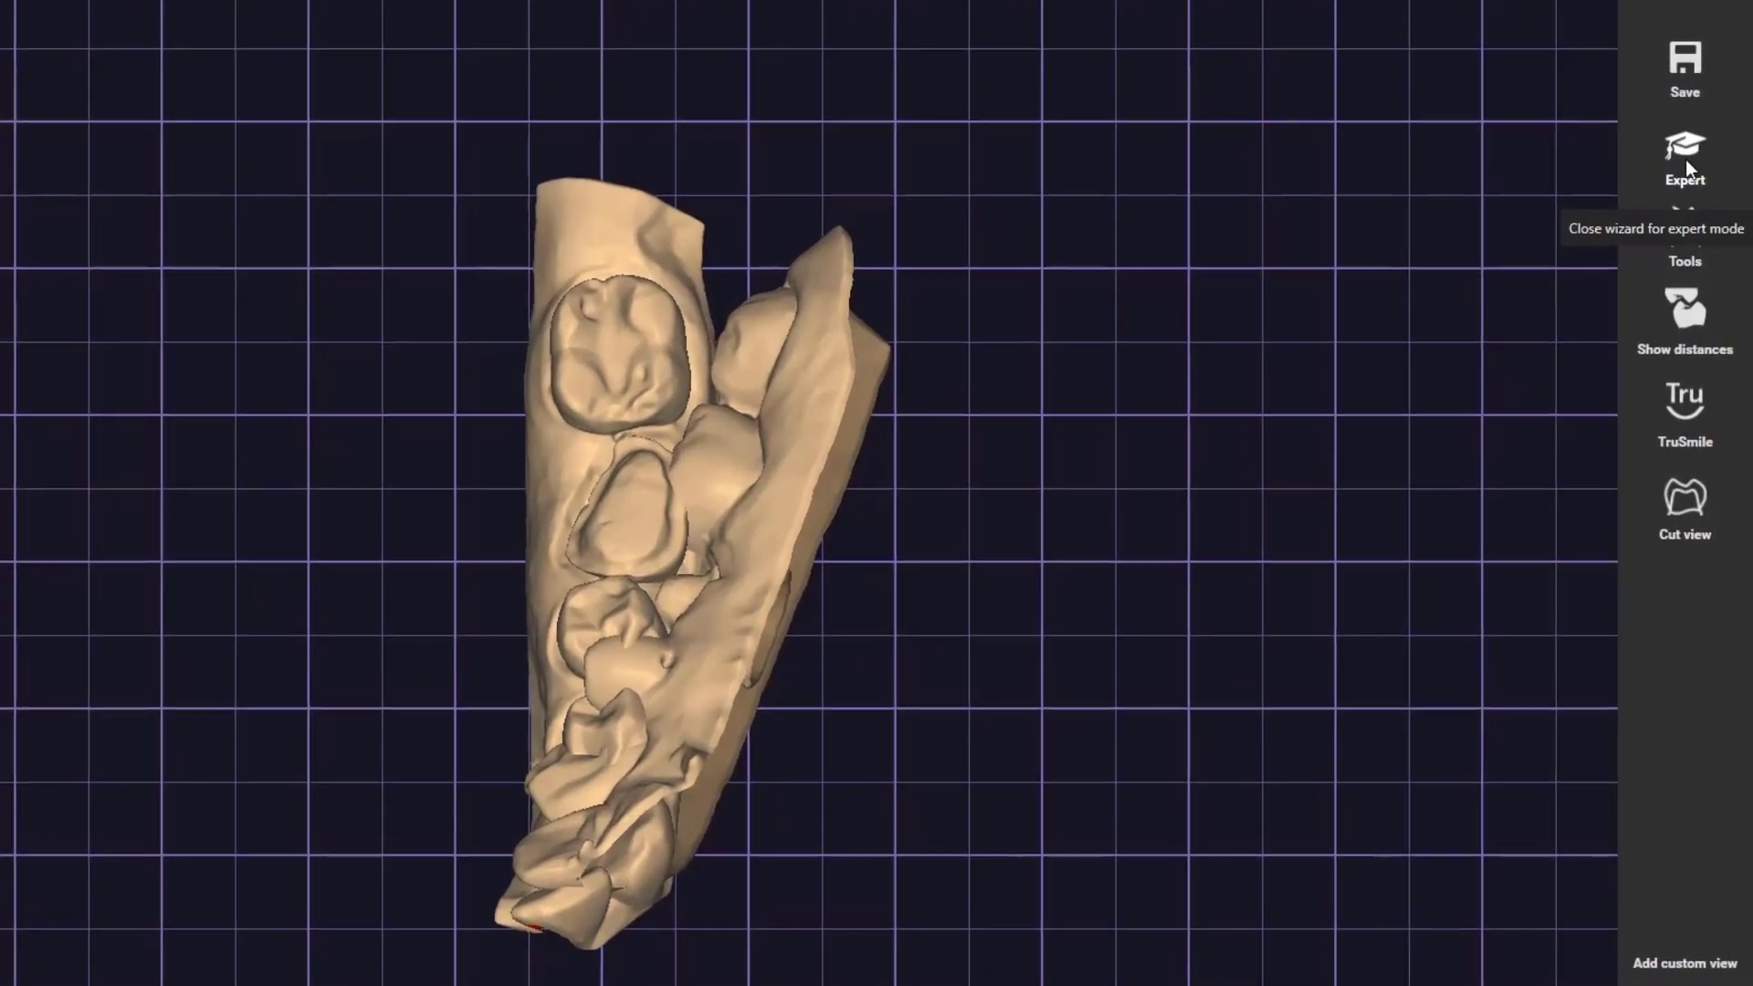
Step: In expert mode, add the registro file as a generic visualization mesh relative to the scene coordinate system
click(1685, 158)
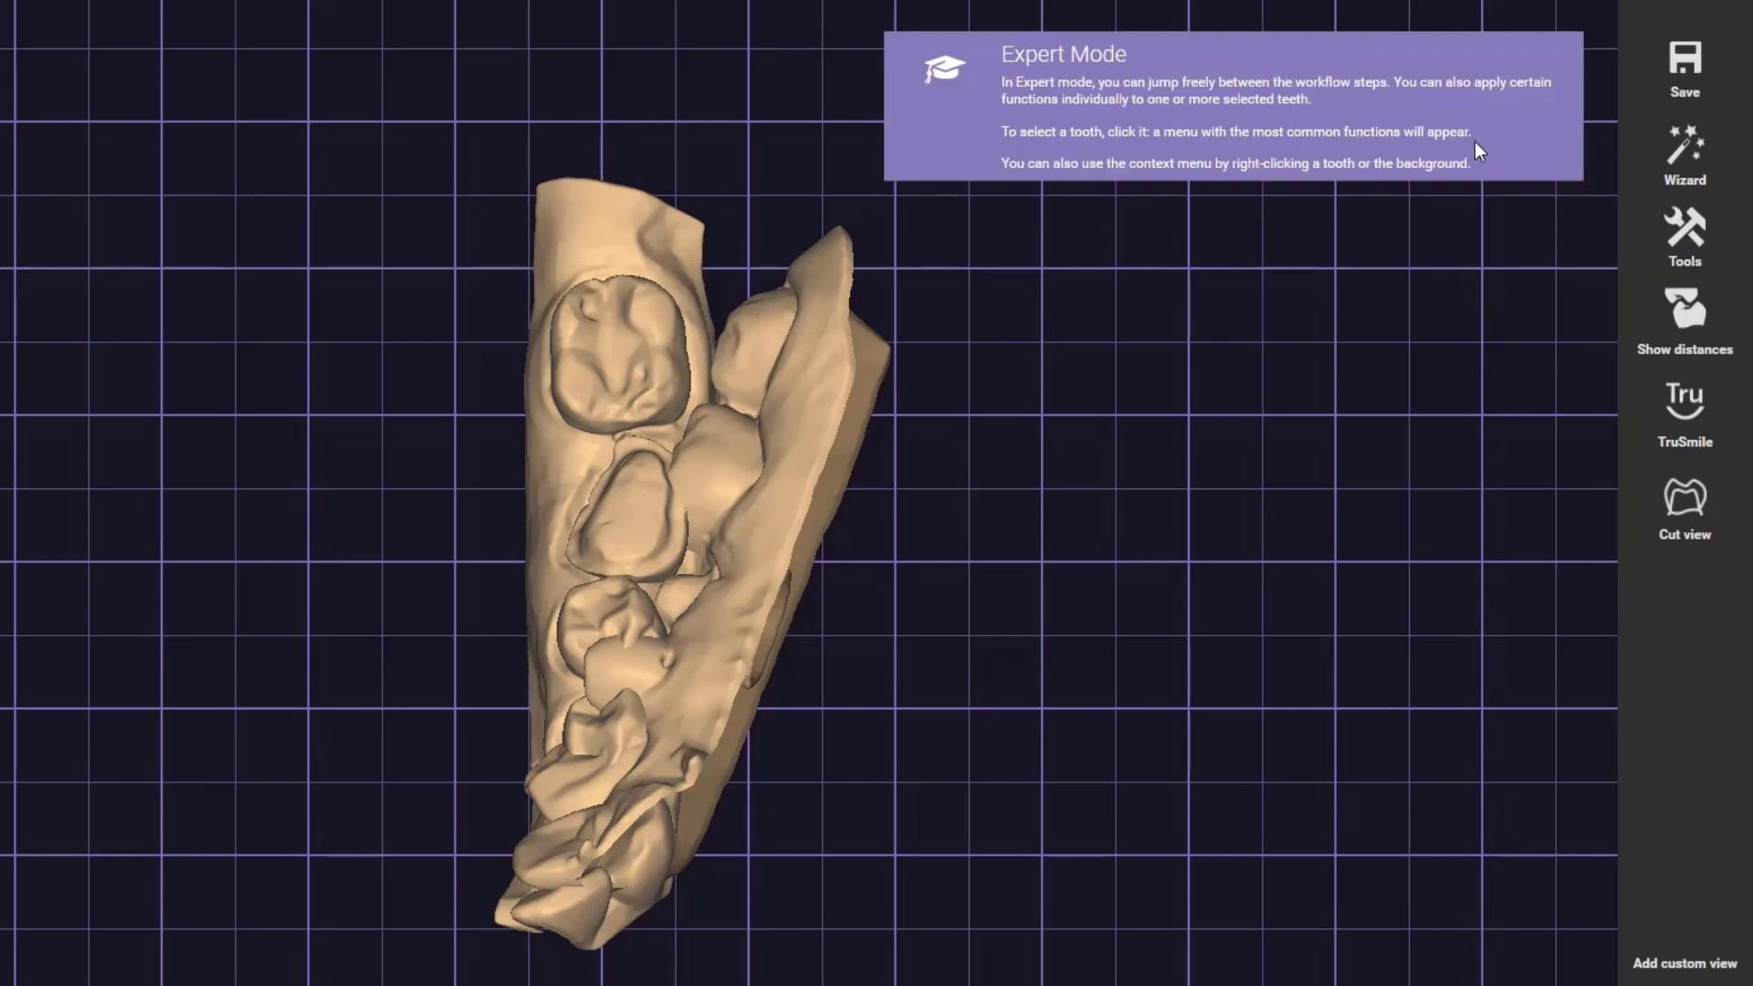
click(1689, 241)
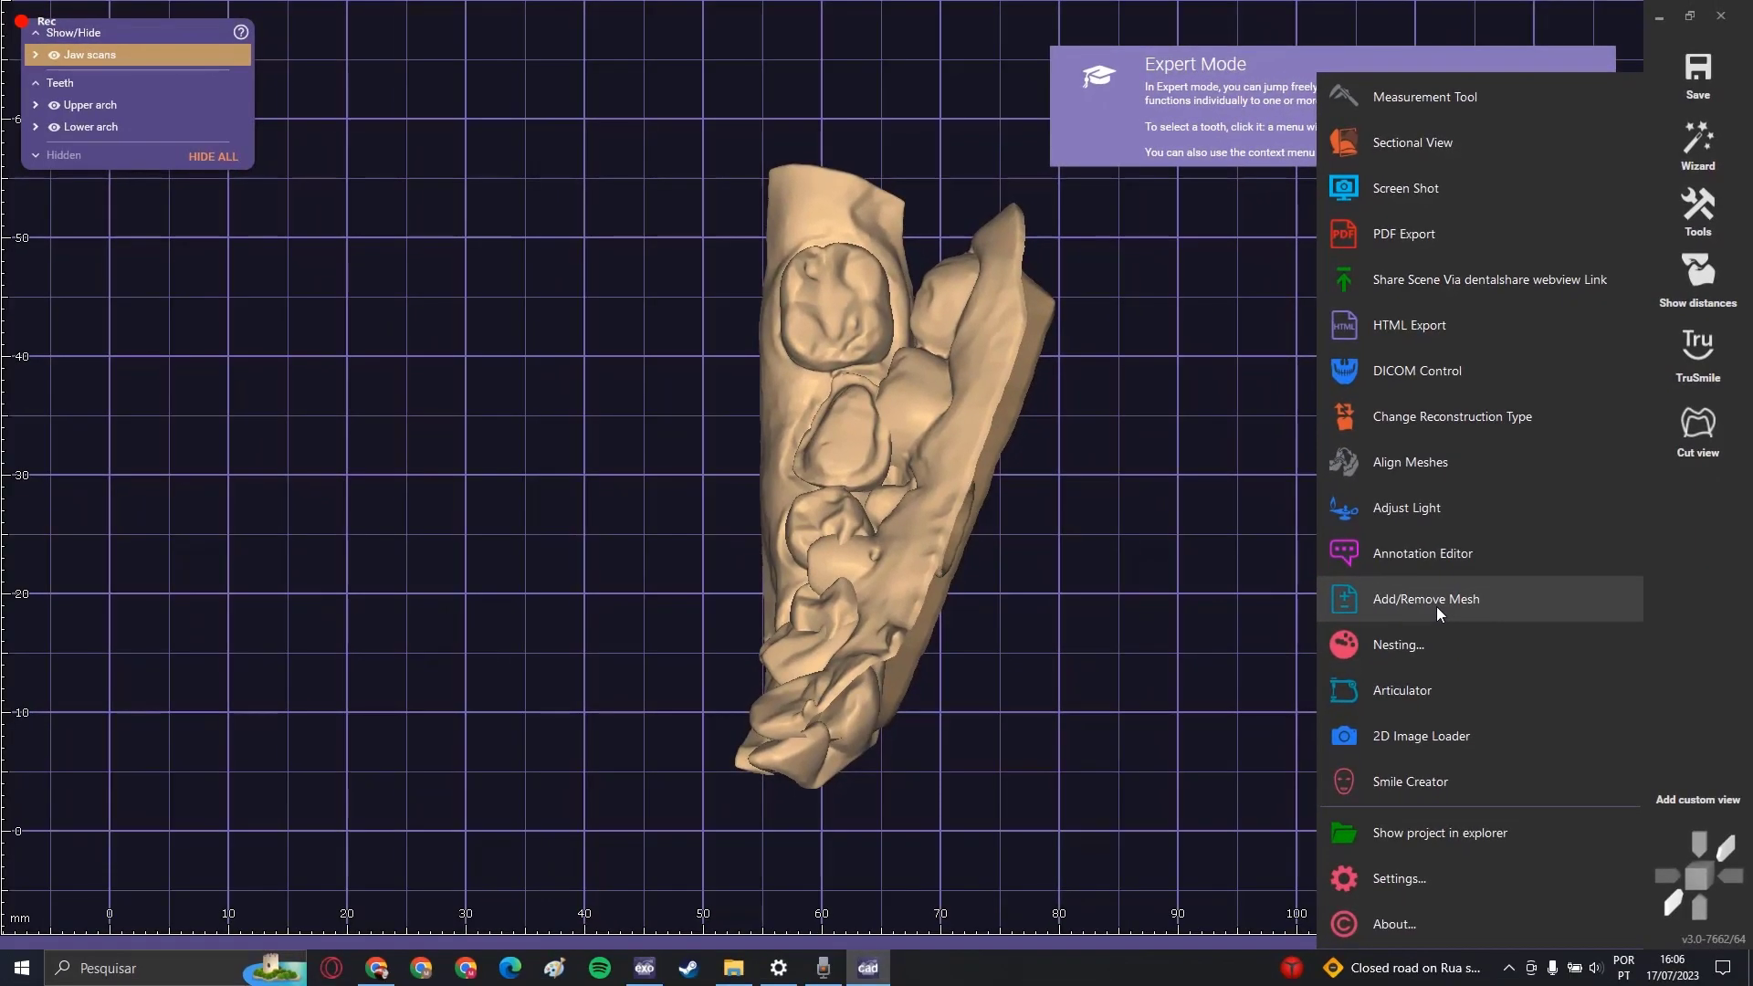
click(1359, 721)
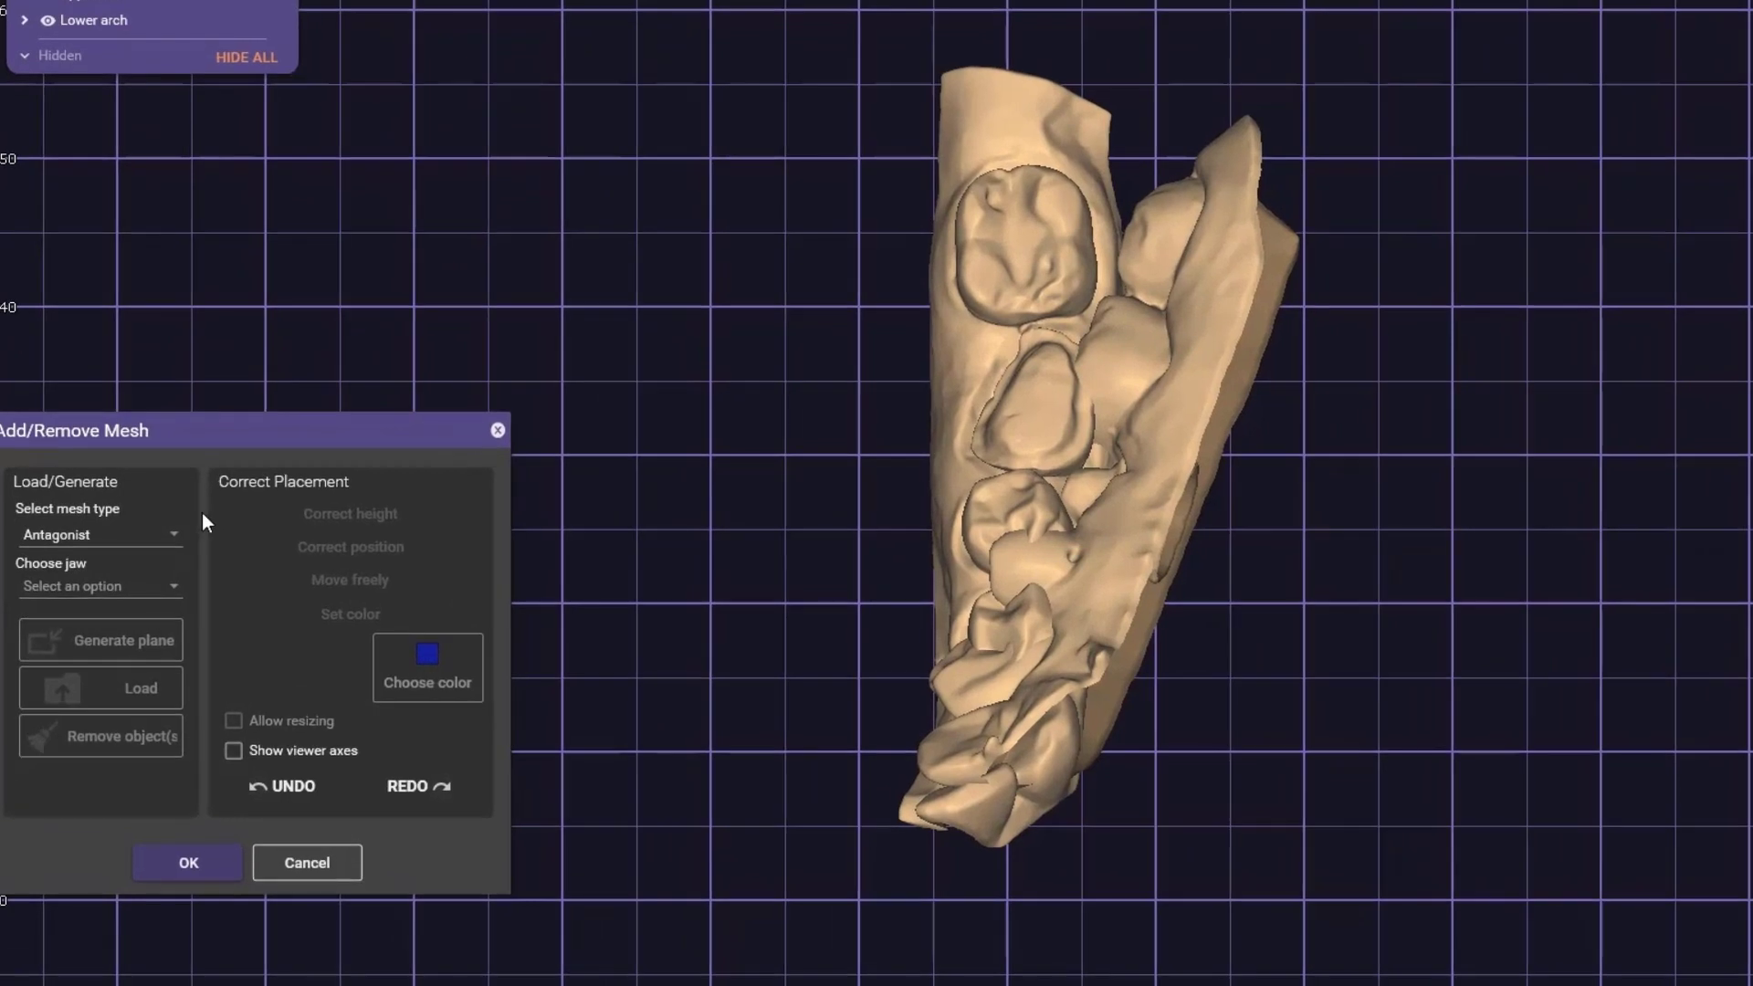
drag(194, 436, 316, 343)
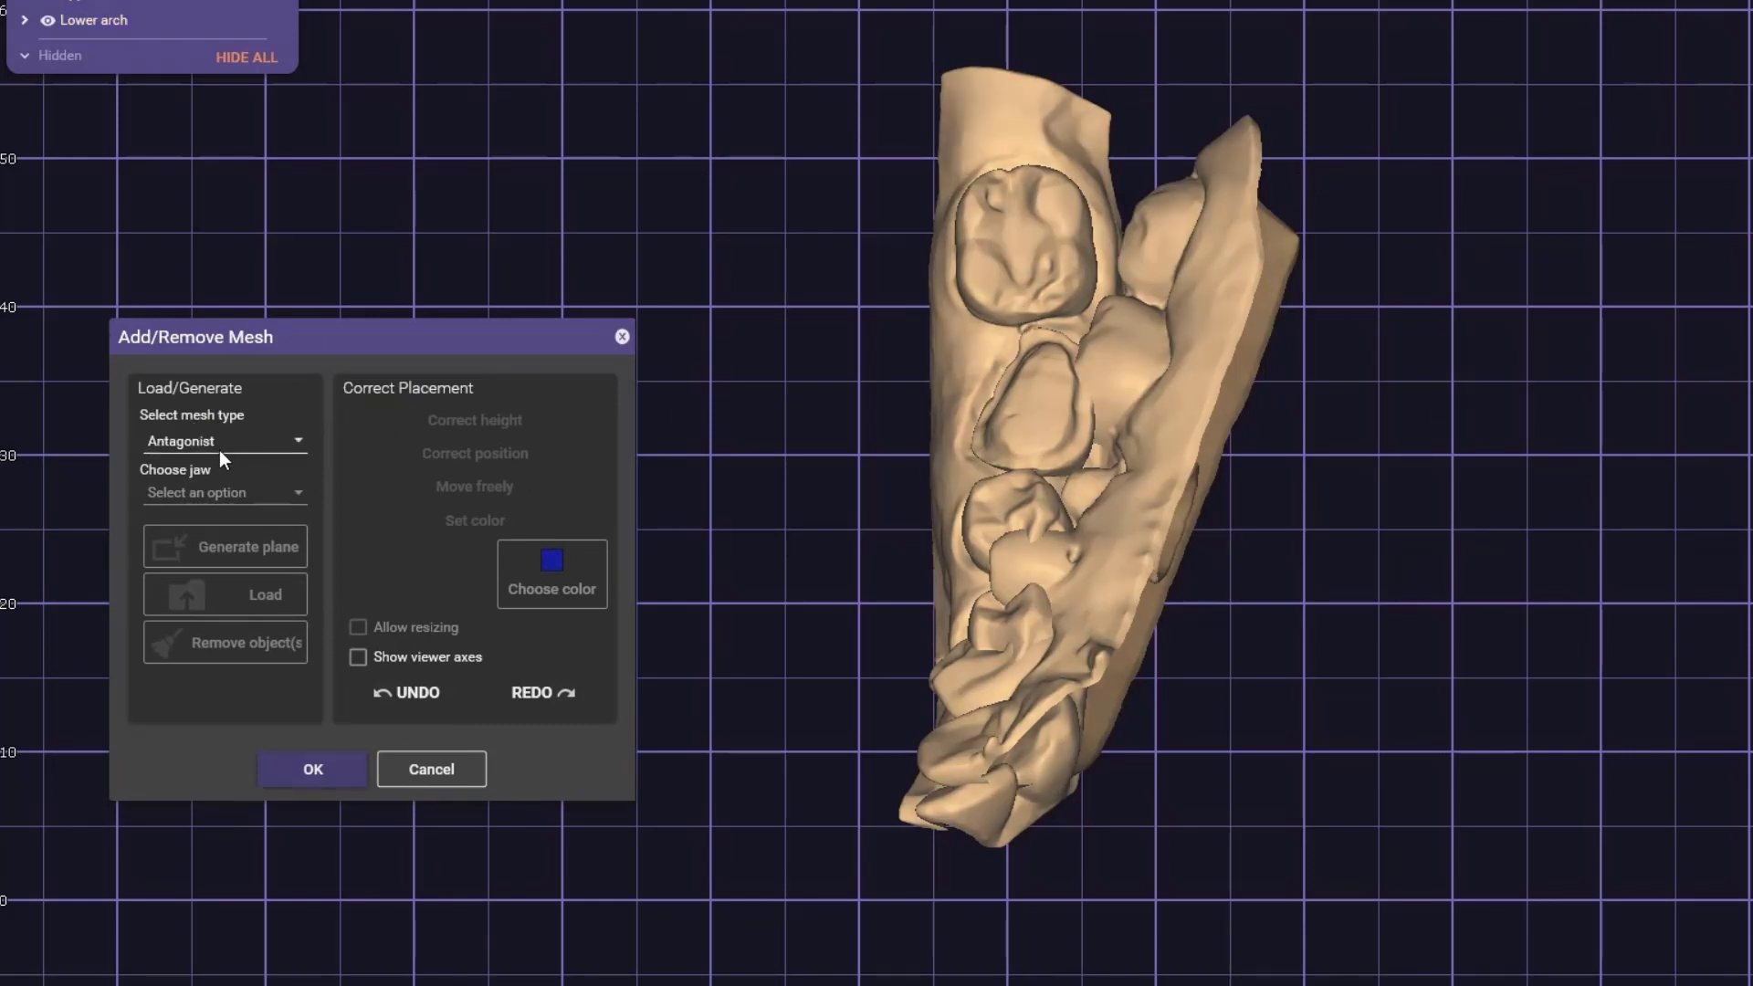
click(211, 445)
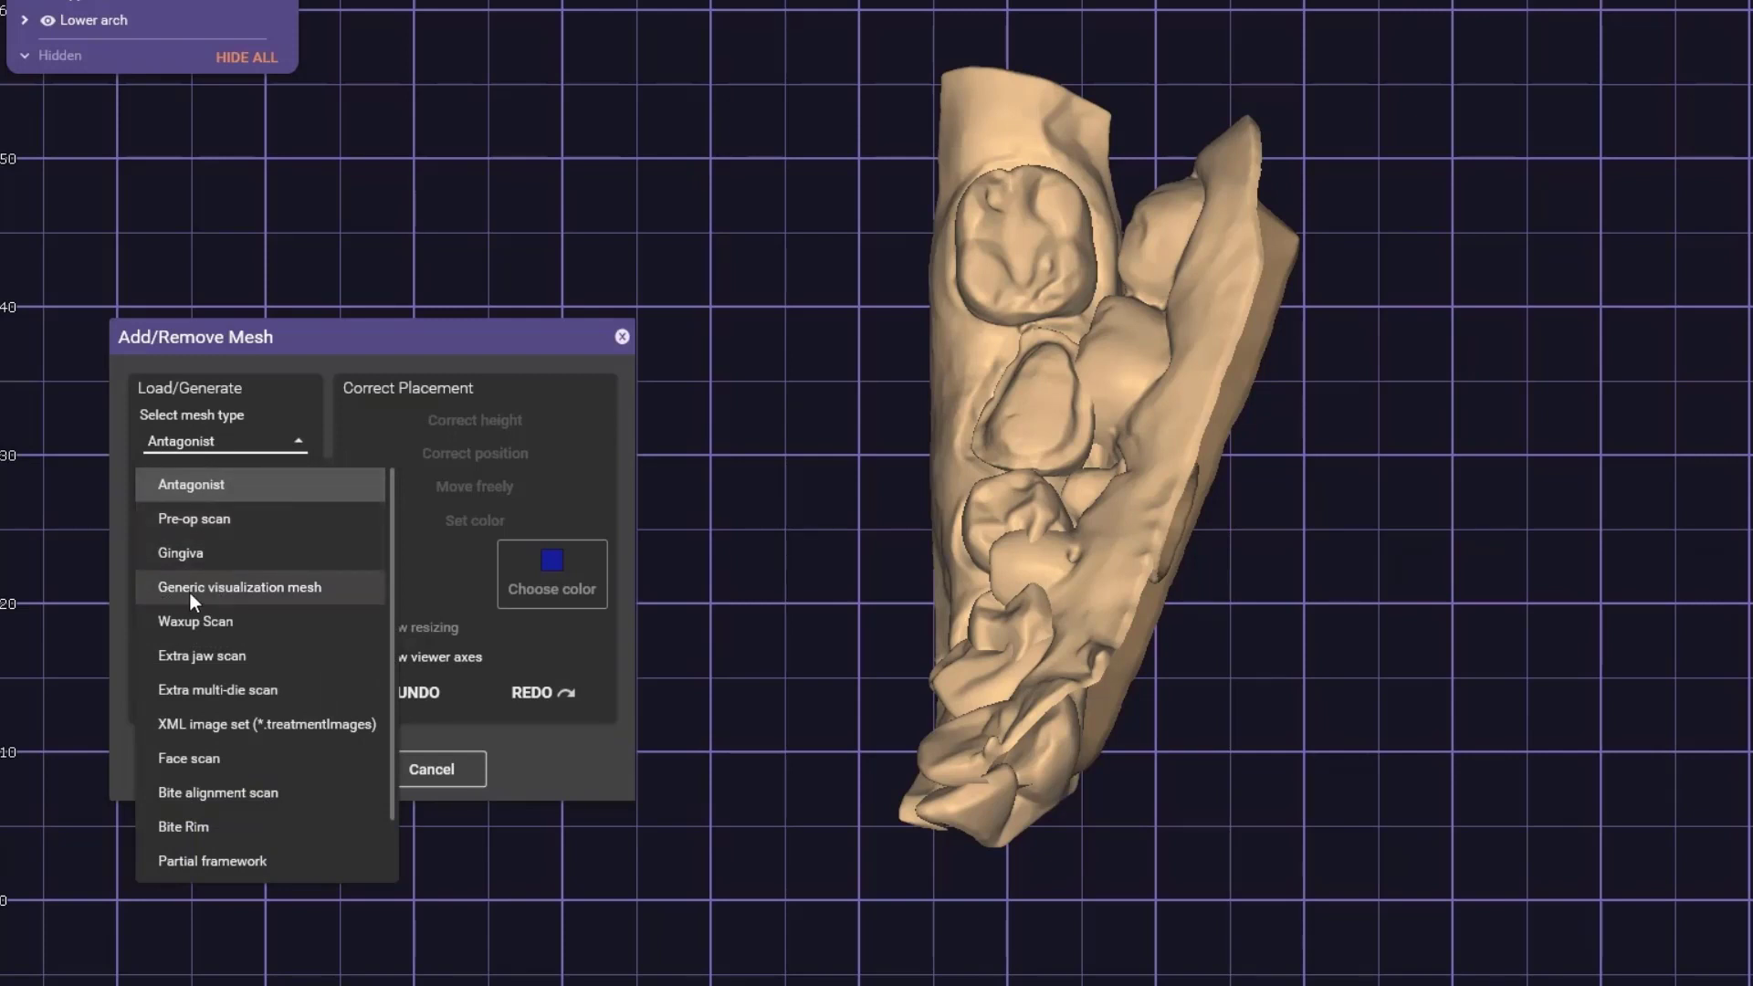
click(310, 591)
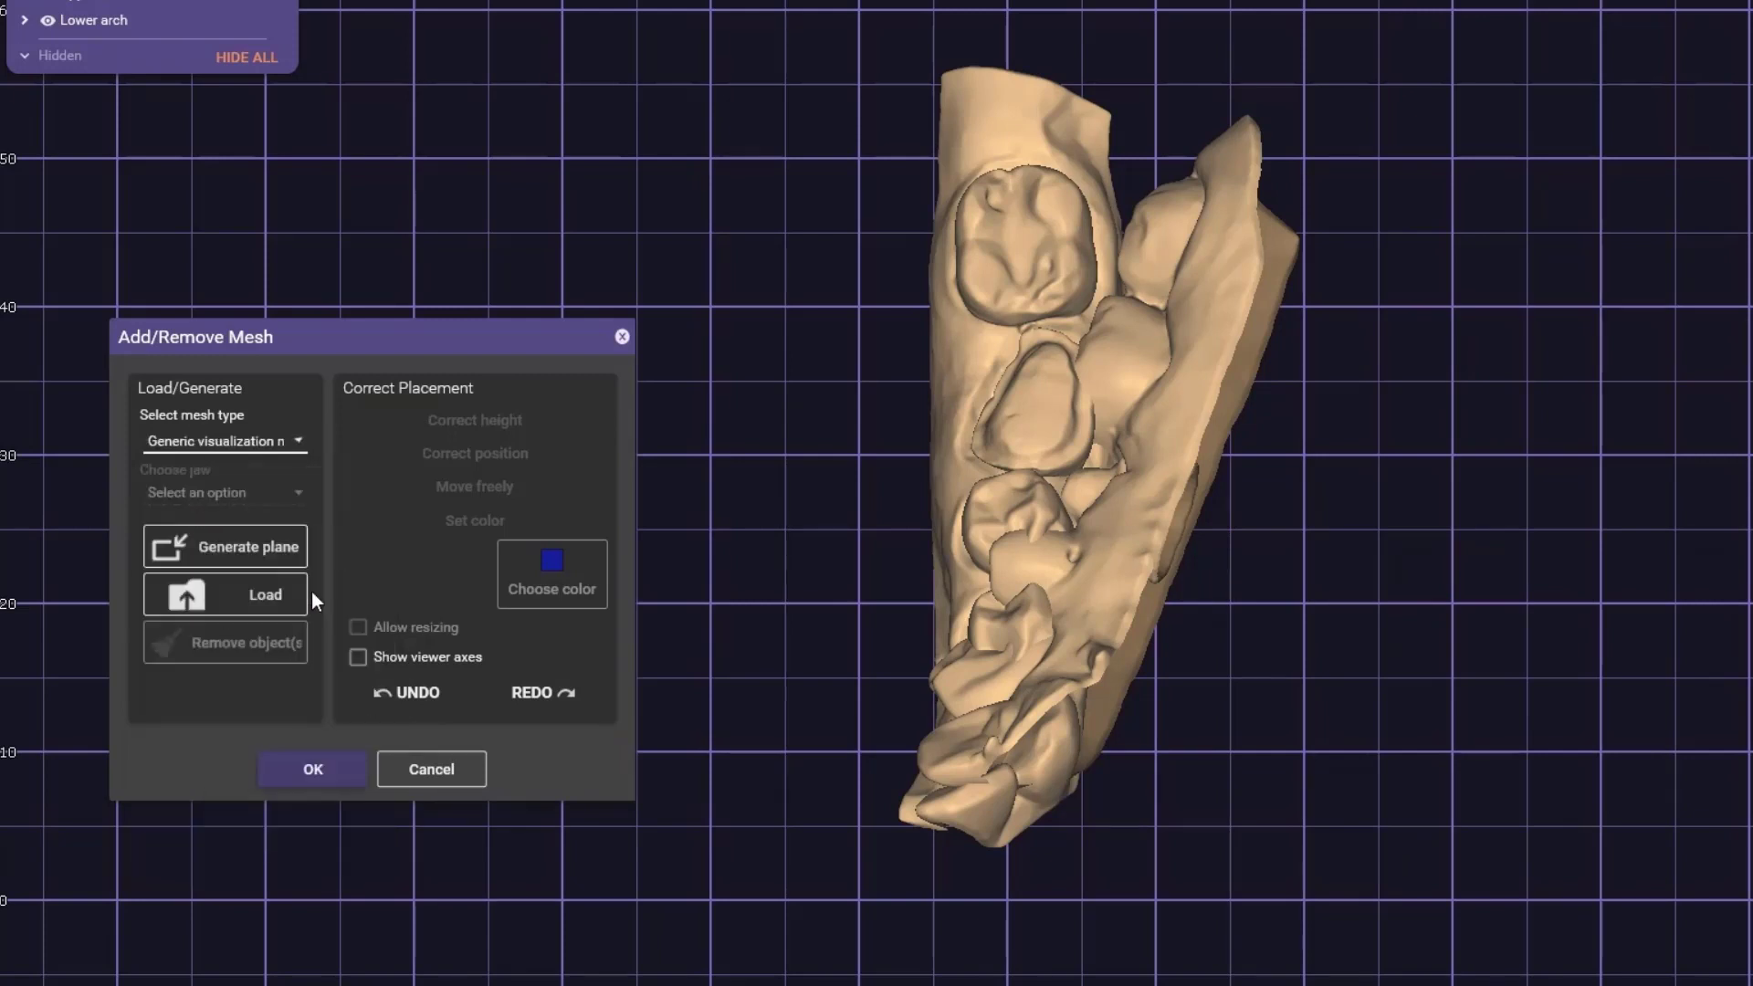
click(204, 604)
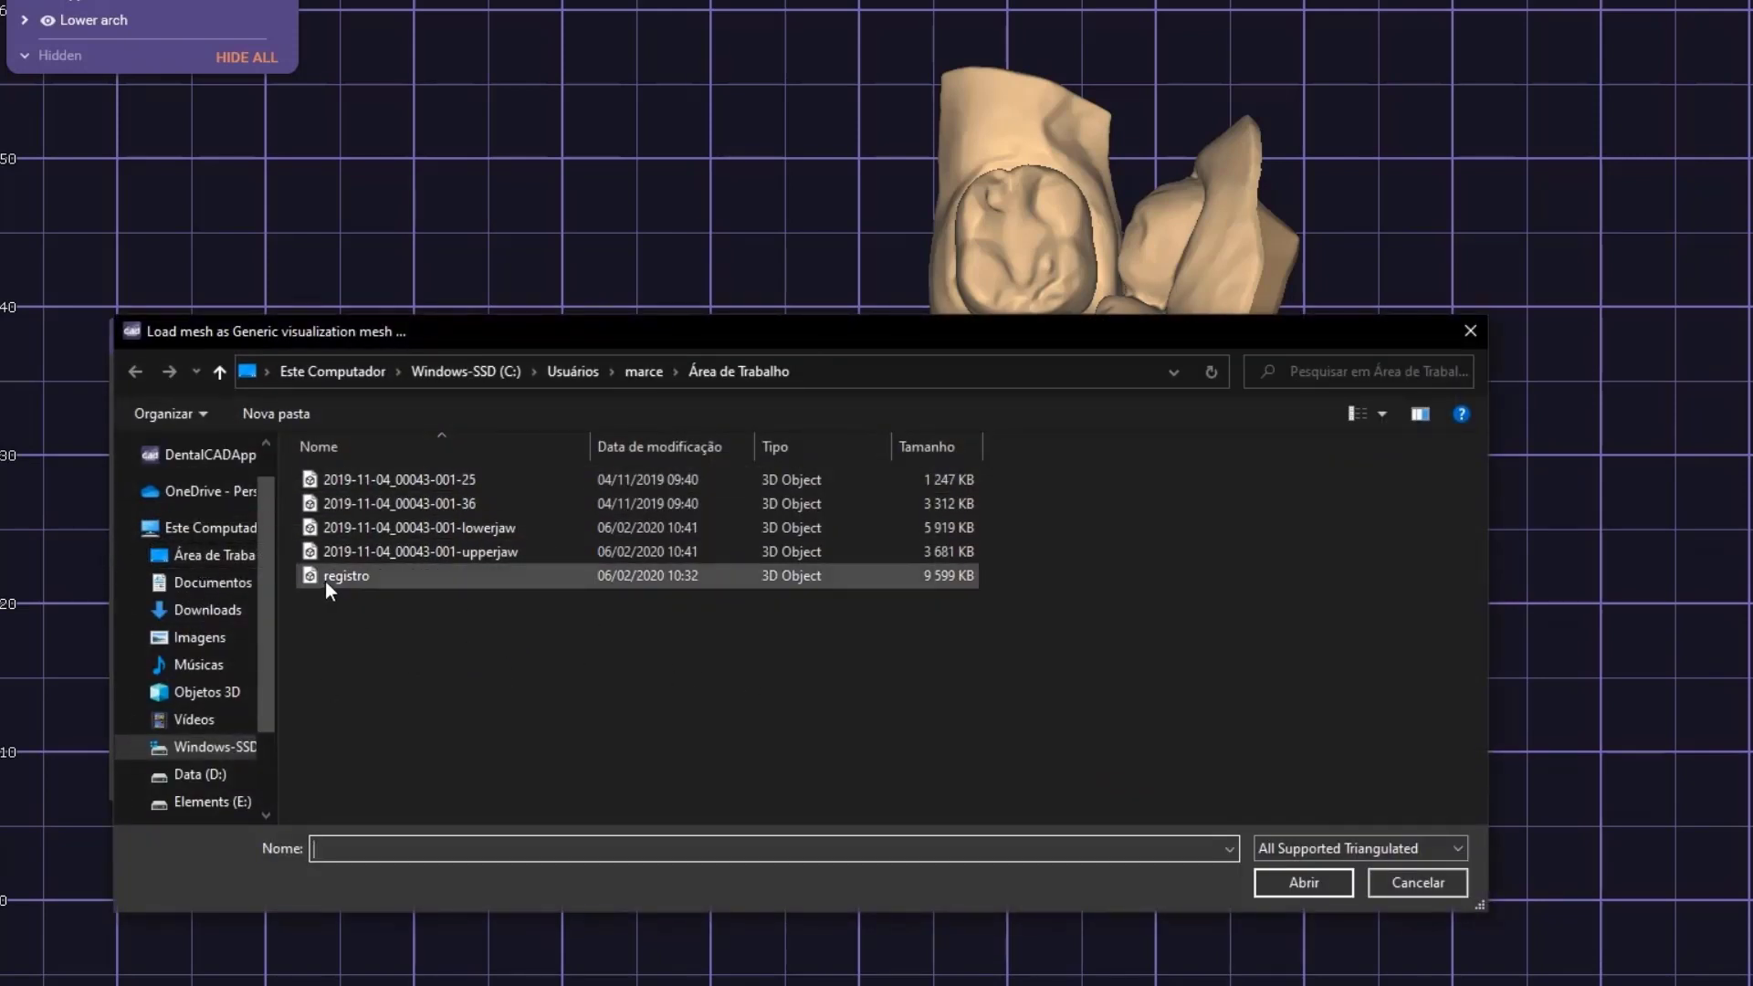
double_click(360, 575)
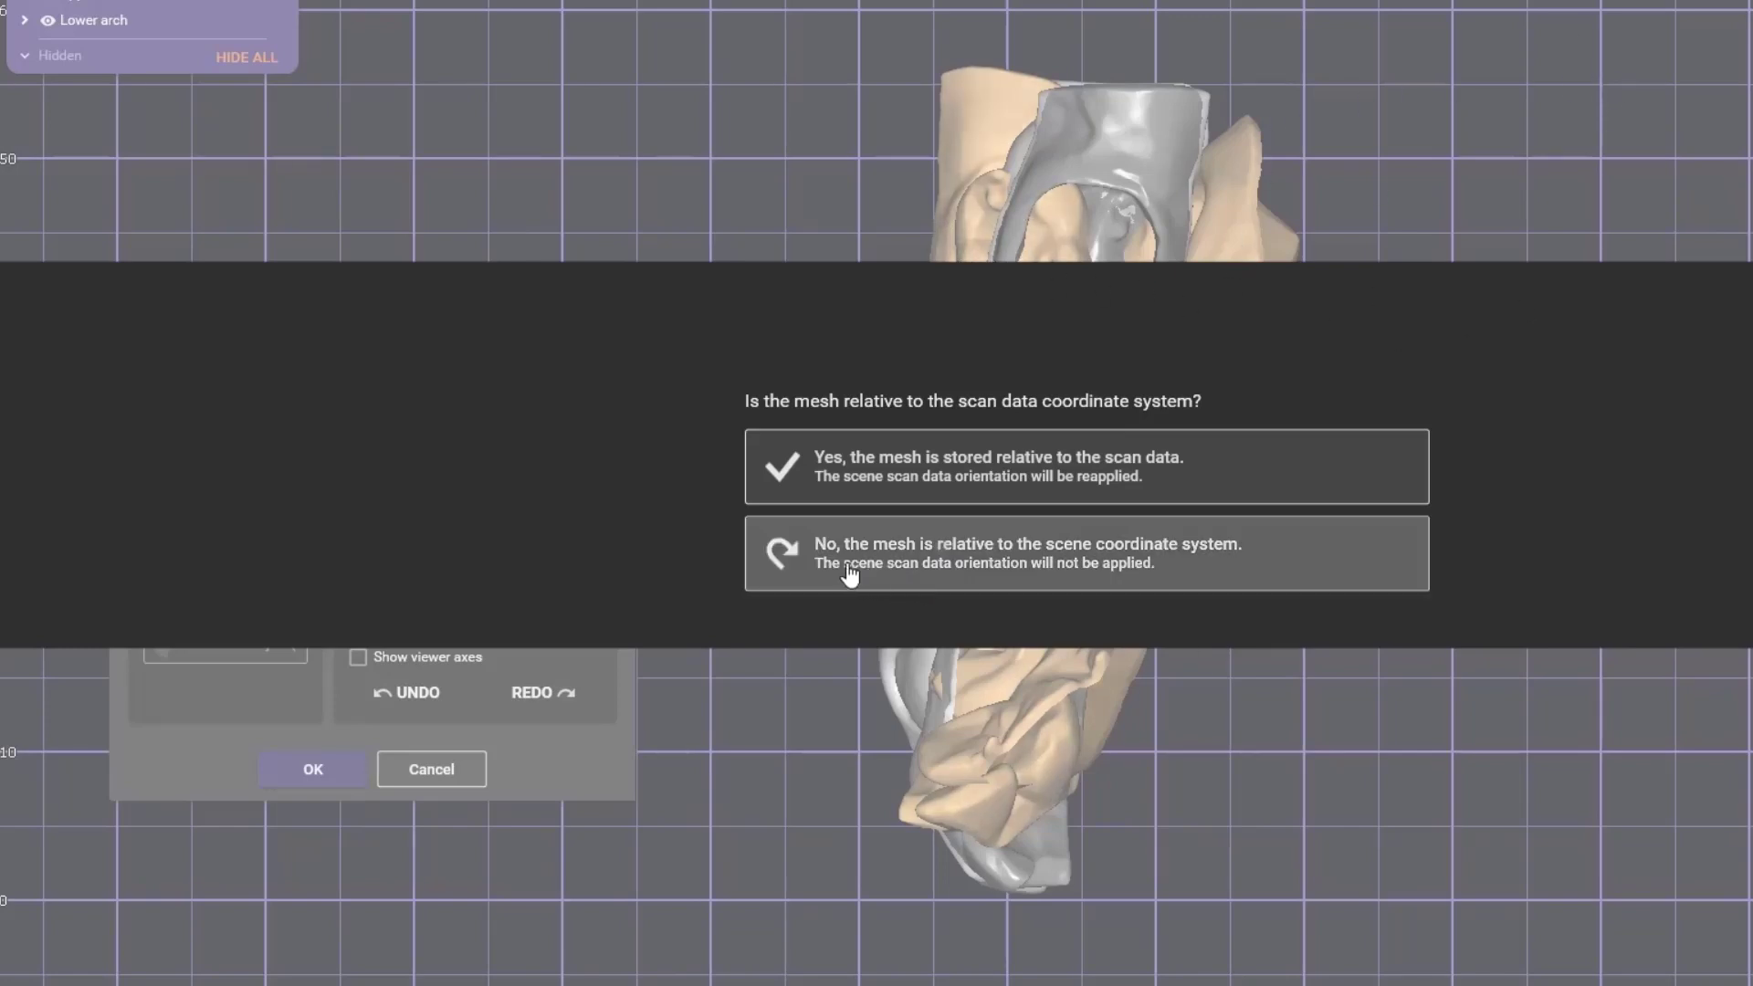
click(903, 572)
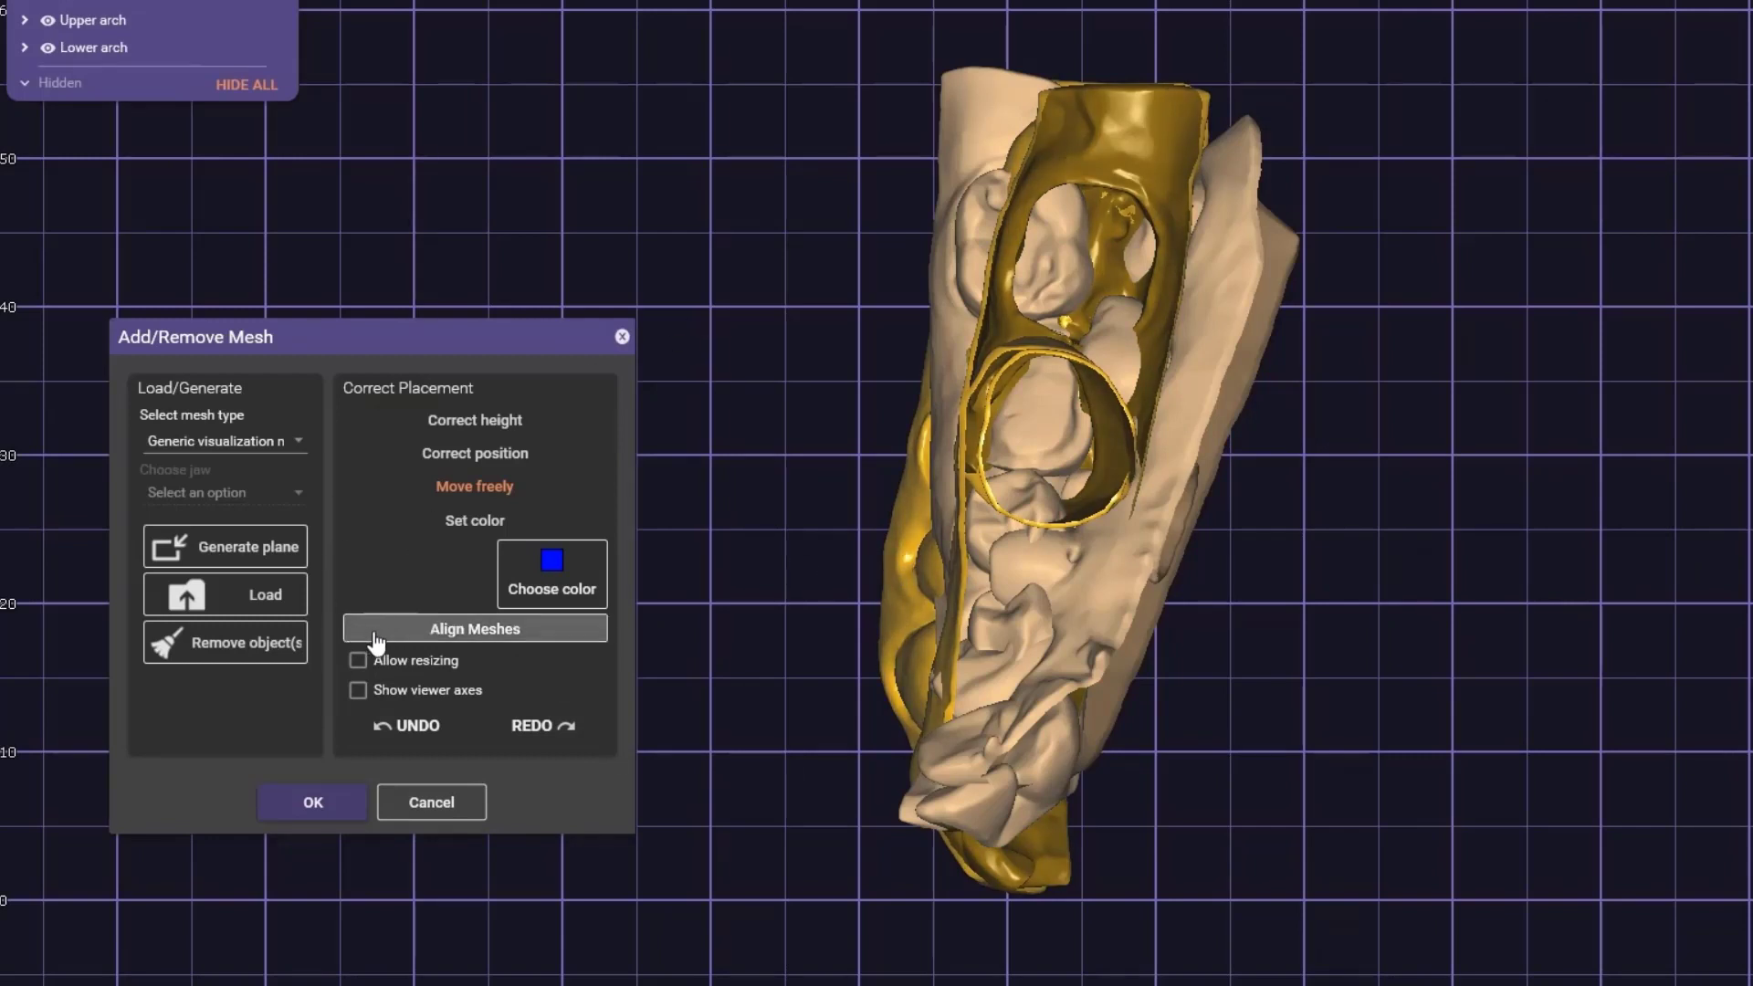
Step: Start aligning the registro mesh, hide both arches, and set the first floating point at the buccal margin of prepared lower molar 36
click(479, 637)
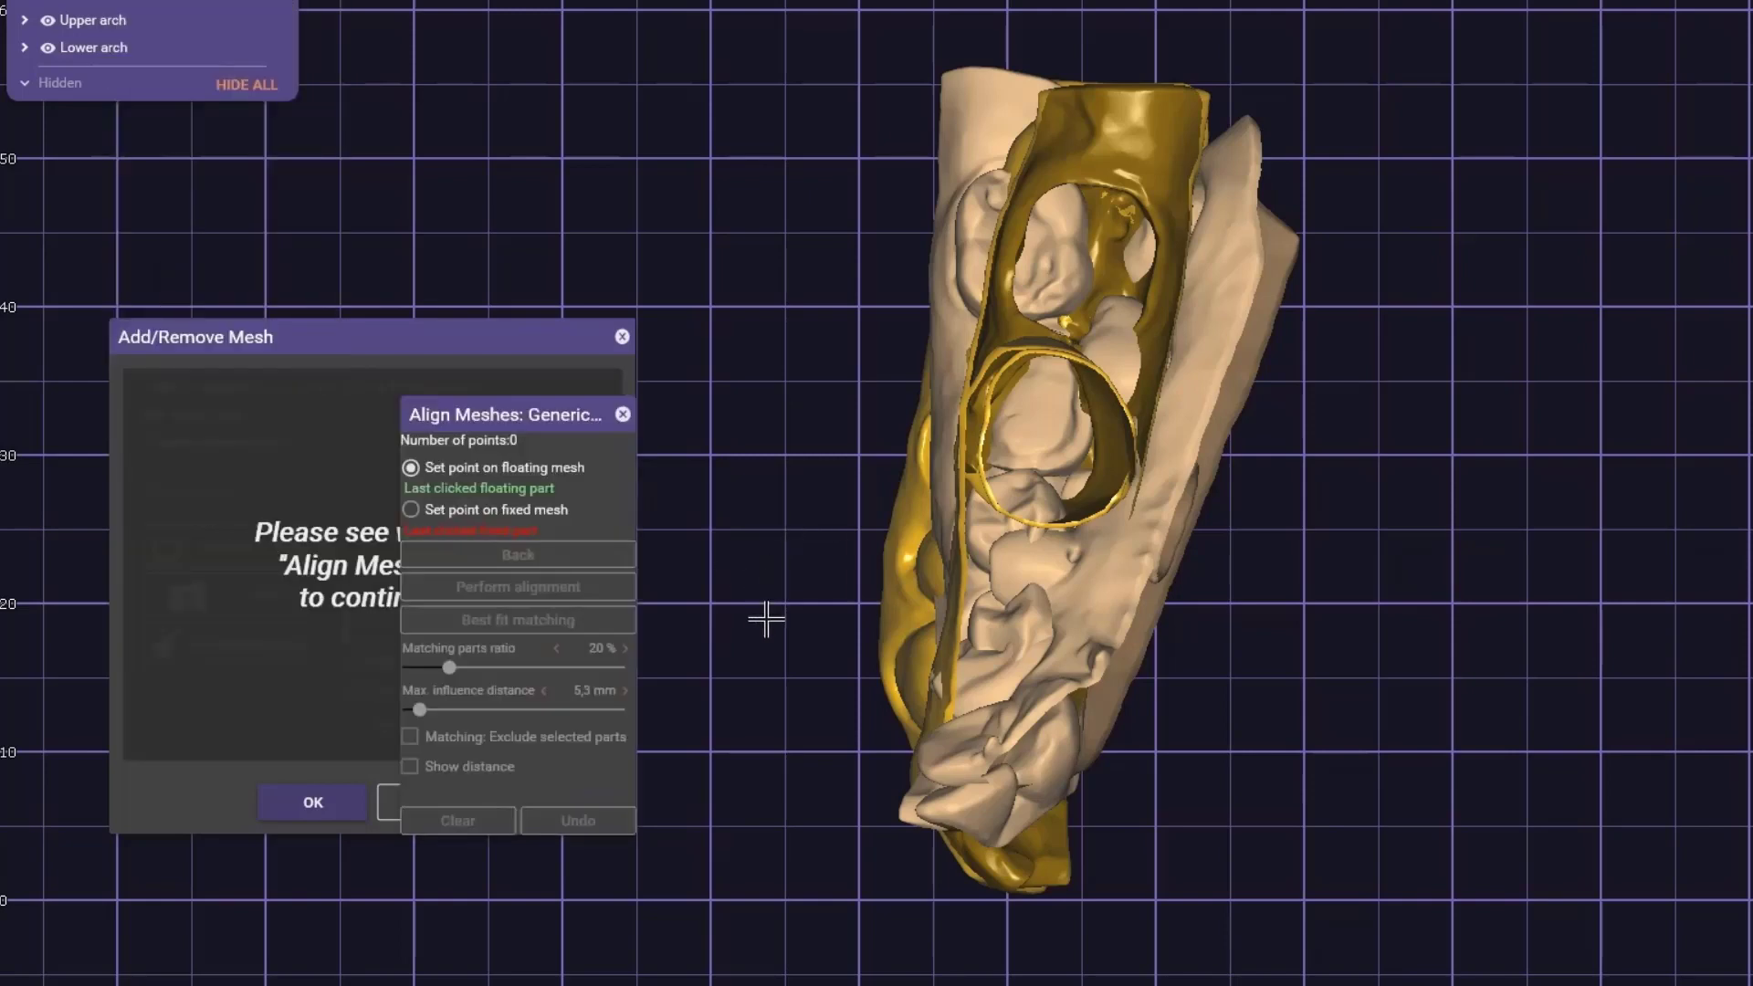
right_drag(765, 303, 639, 388)
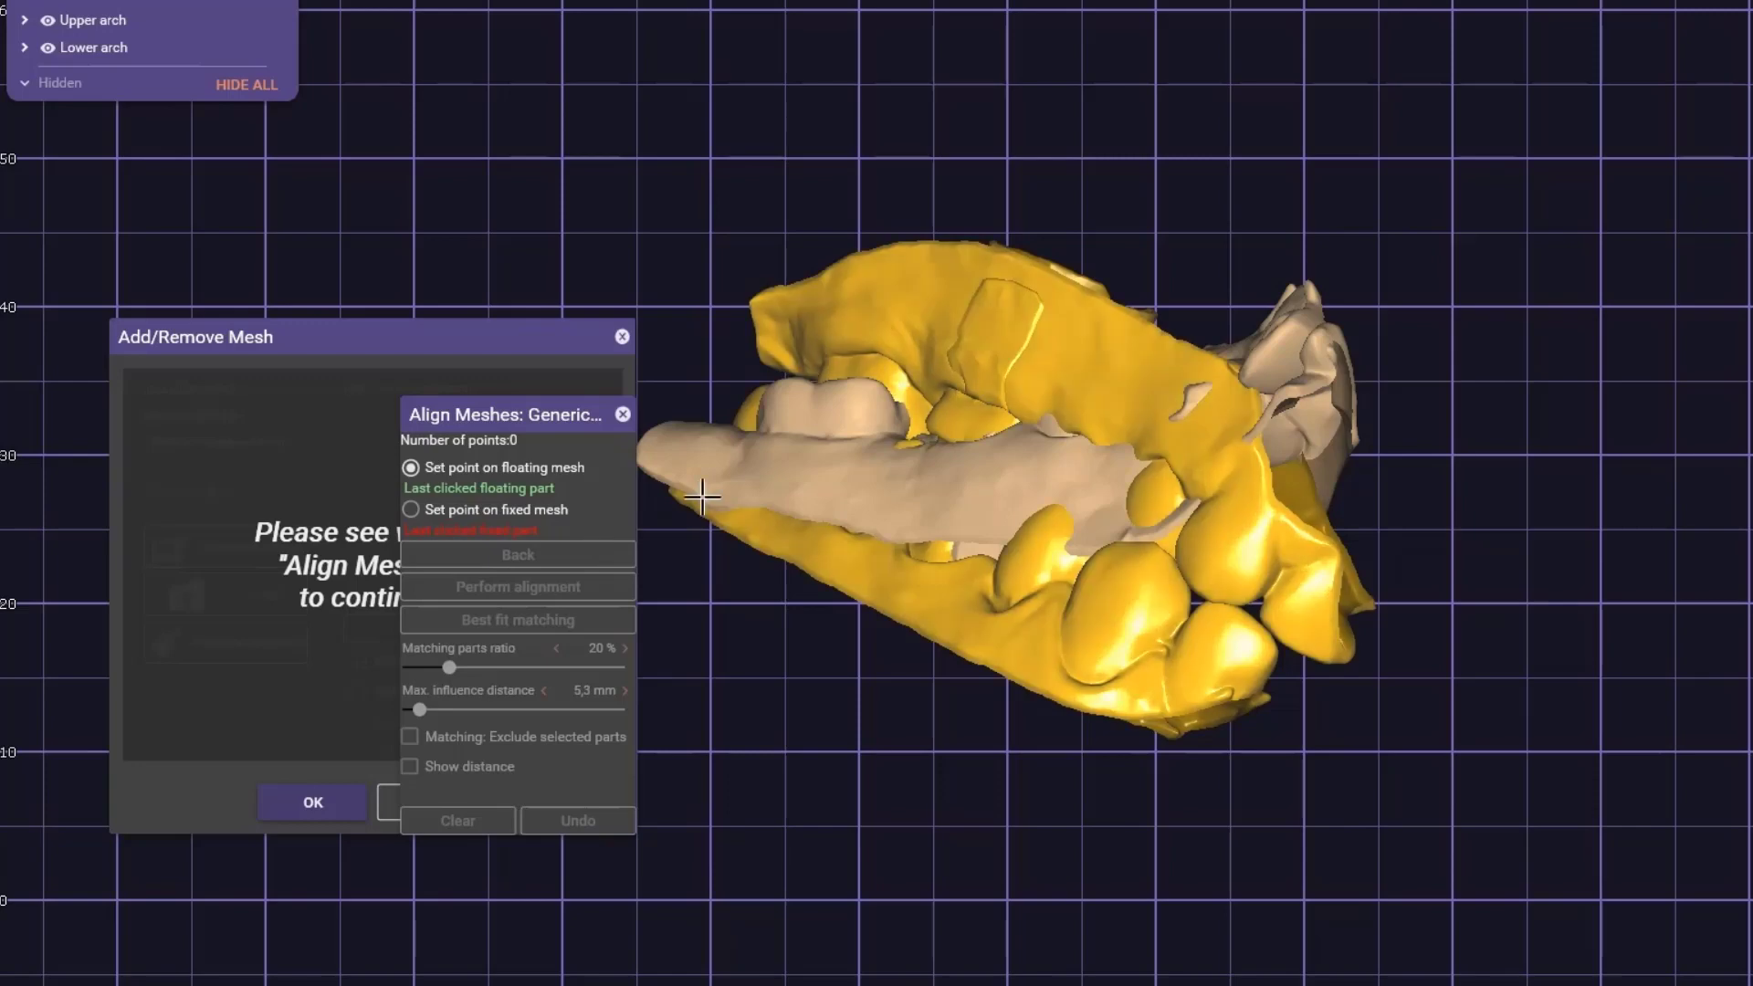
right_drag(1745, 466, 1671, 474)
right_drag(1514, 264, 1531, 268)
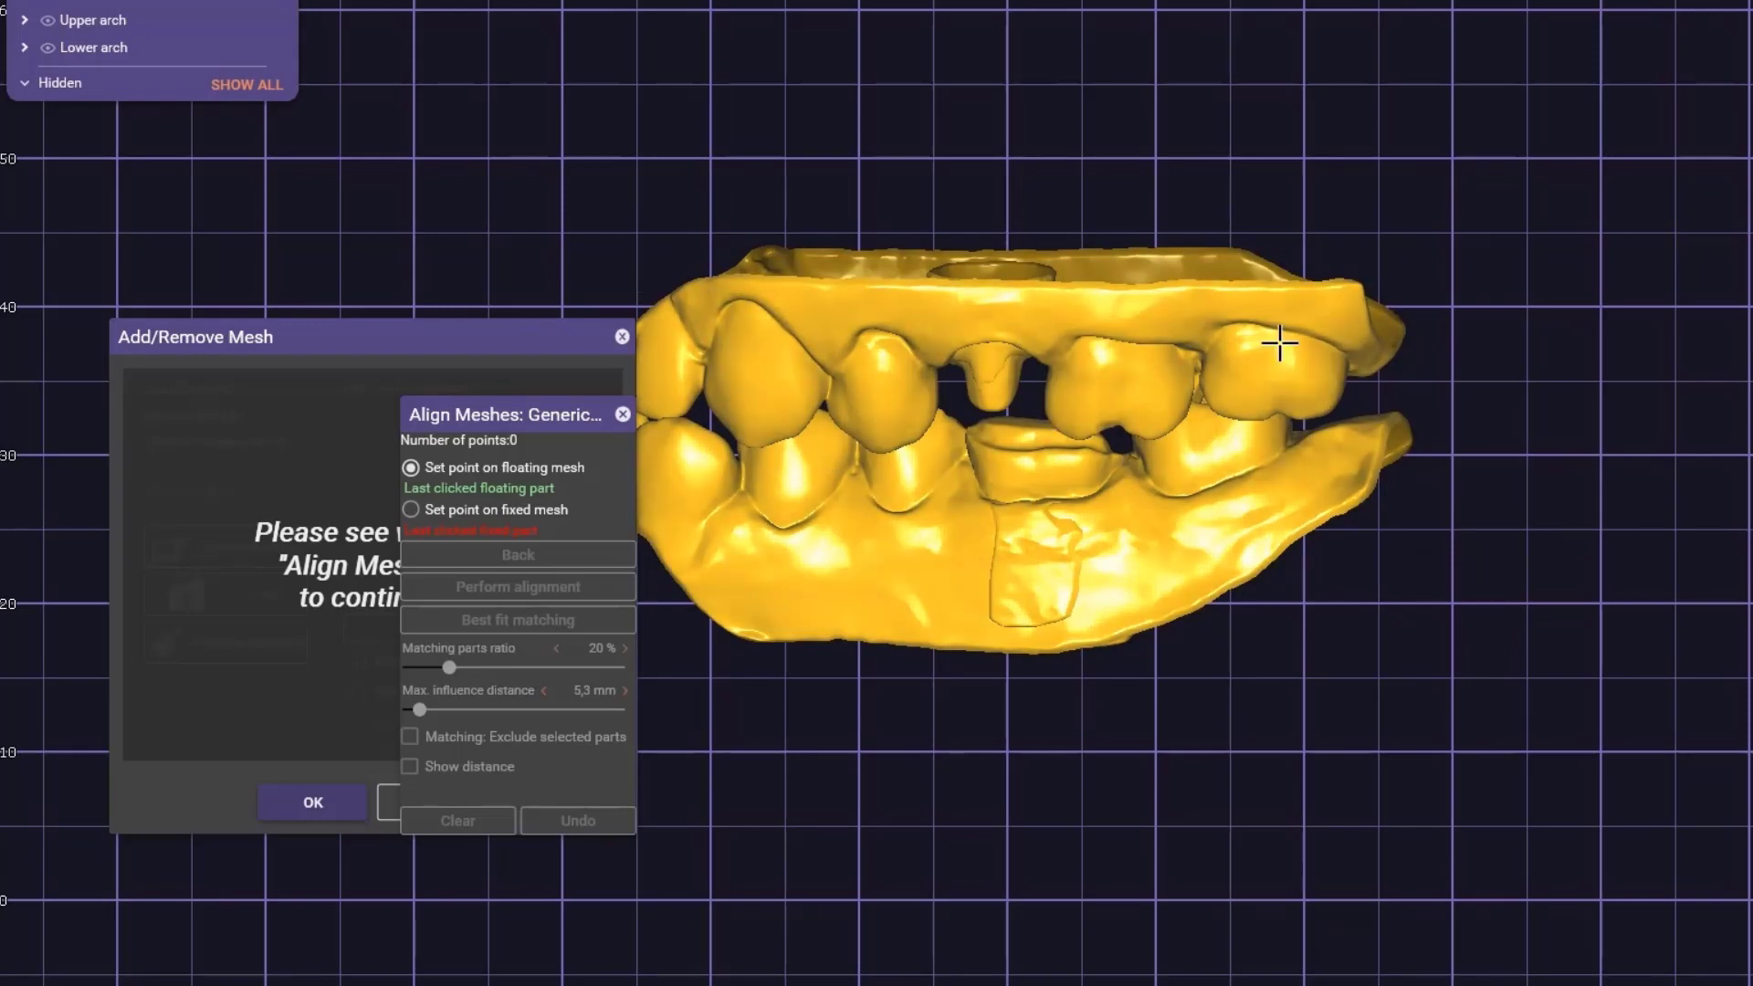
scroll(967, 484, up, 10)
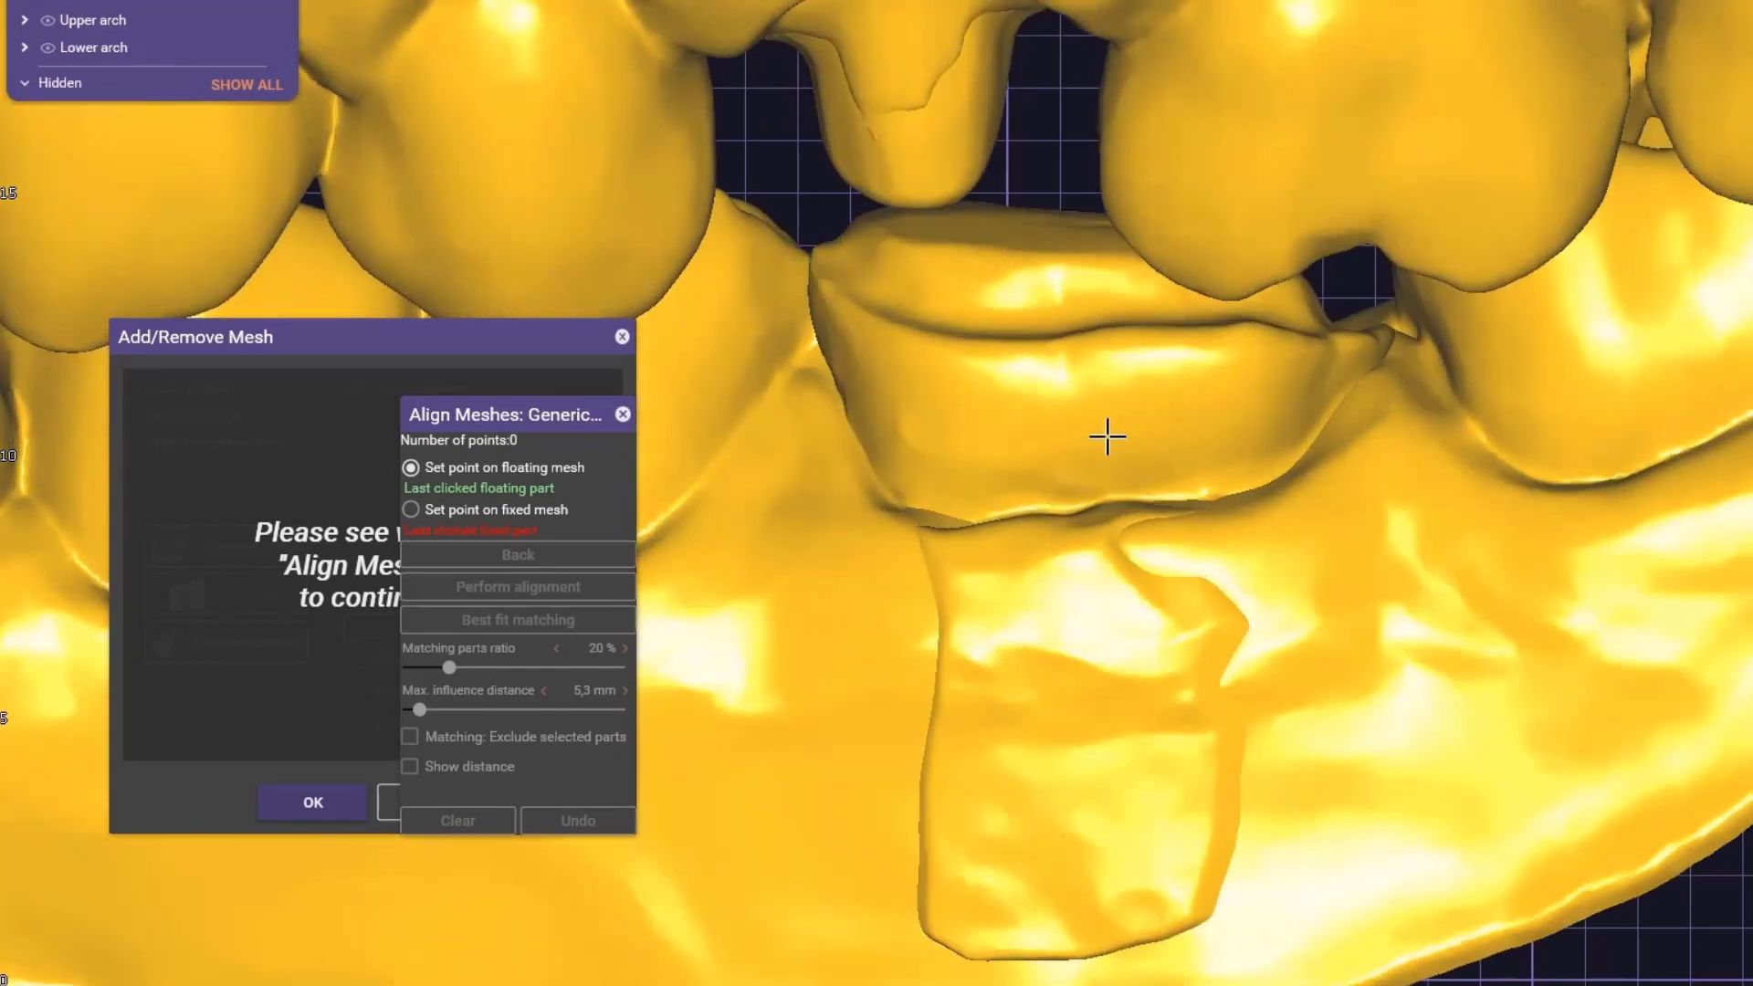
right_drag(1107, 436, 1127, 440)
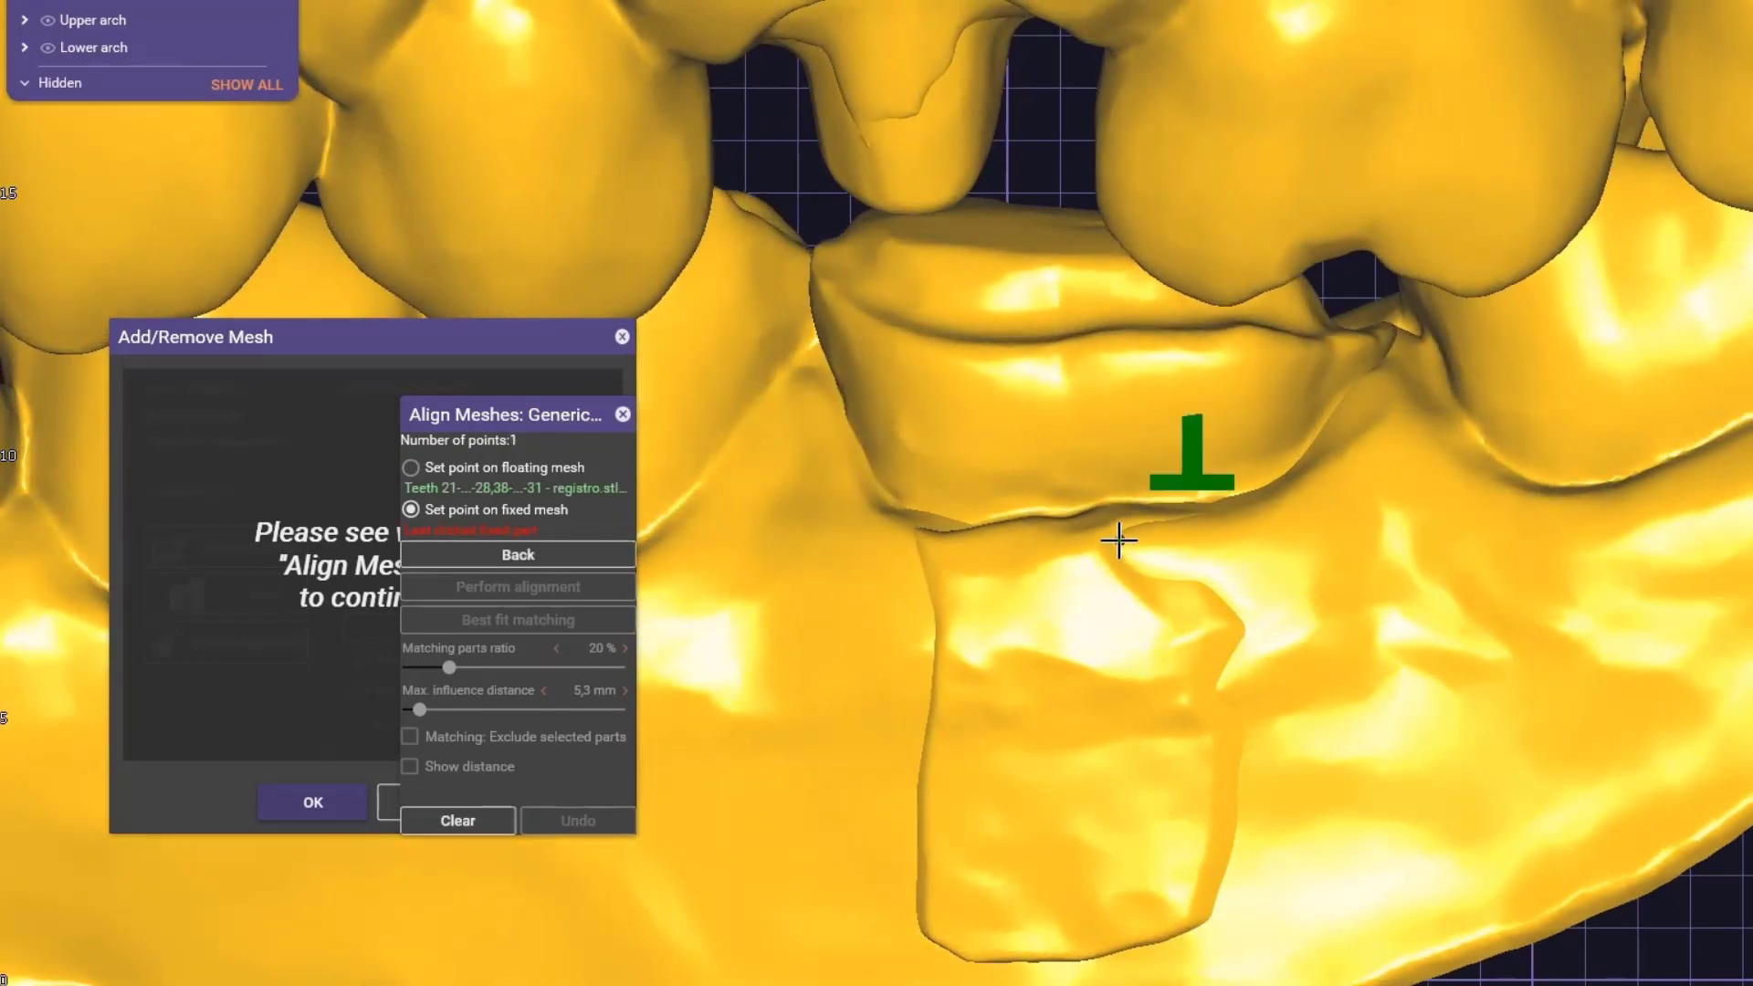
Step: Show only the lower arch scan and set the matching first fixed point at the buccal margin of prepared tooth 36
scroll(1036, 445, down, 3)
key(h)
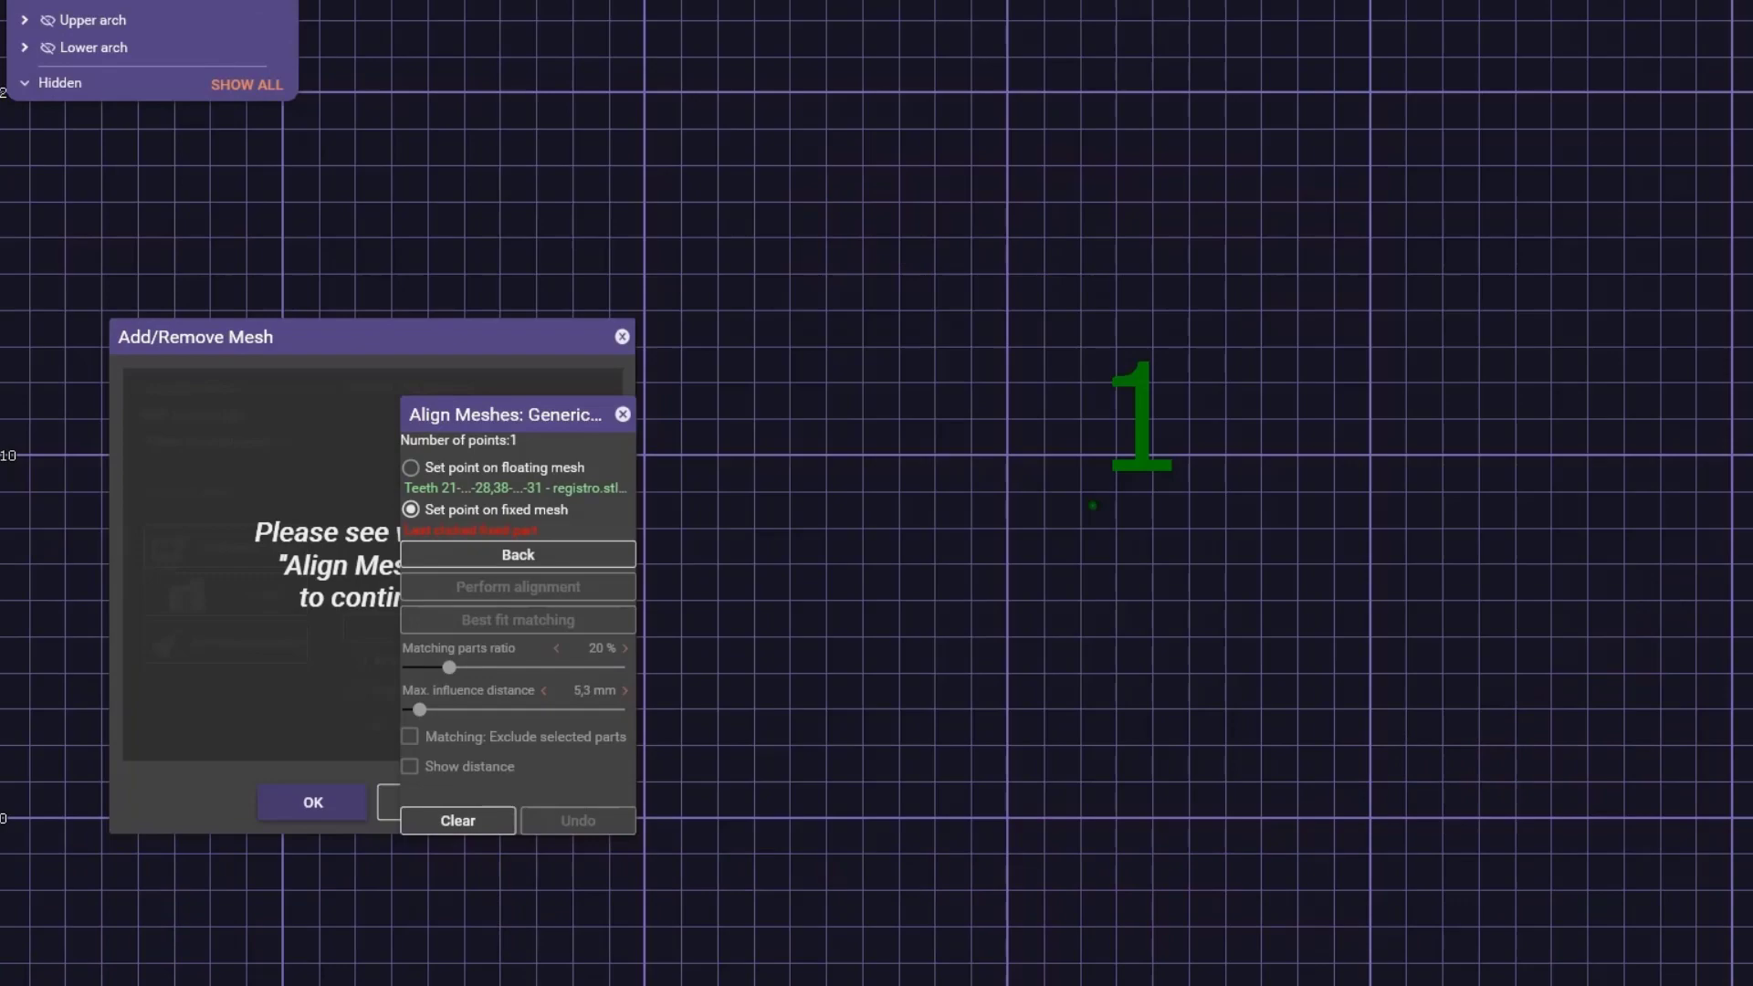
click(47, 47)
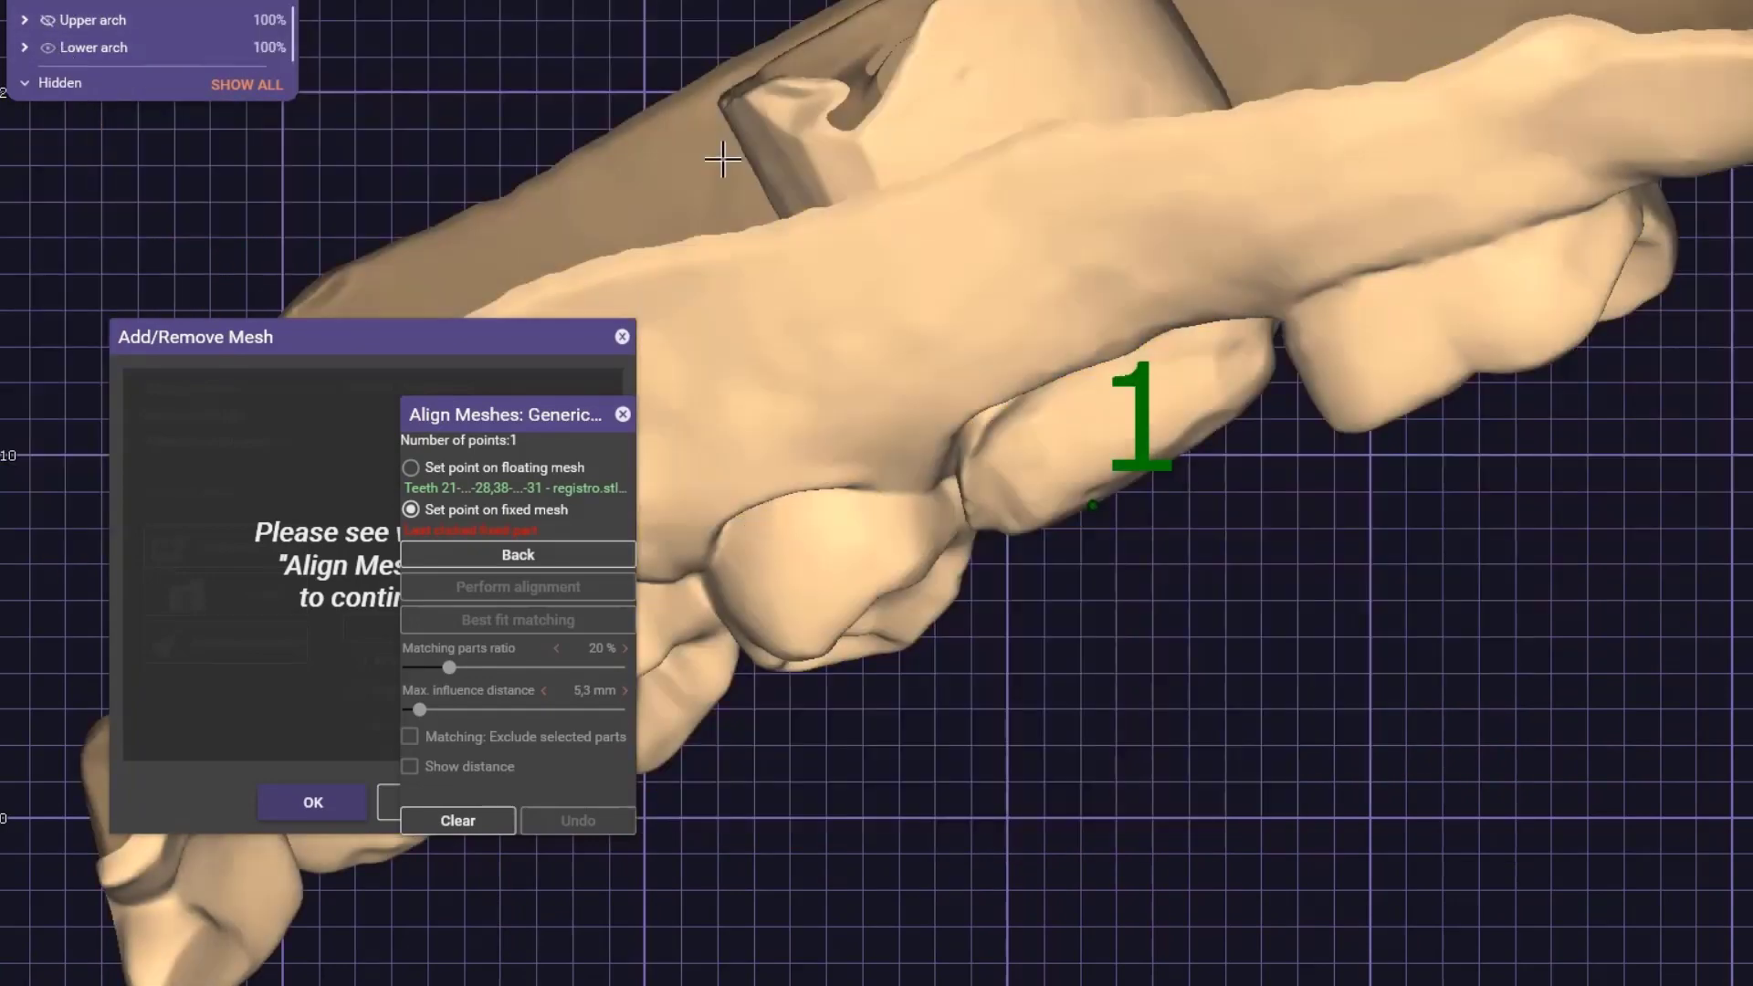
right_drag(1030, 230, 1037, 240)
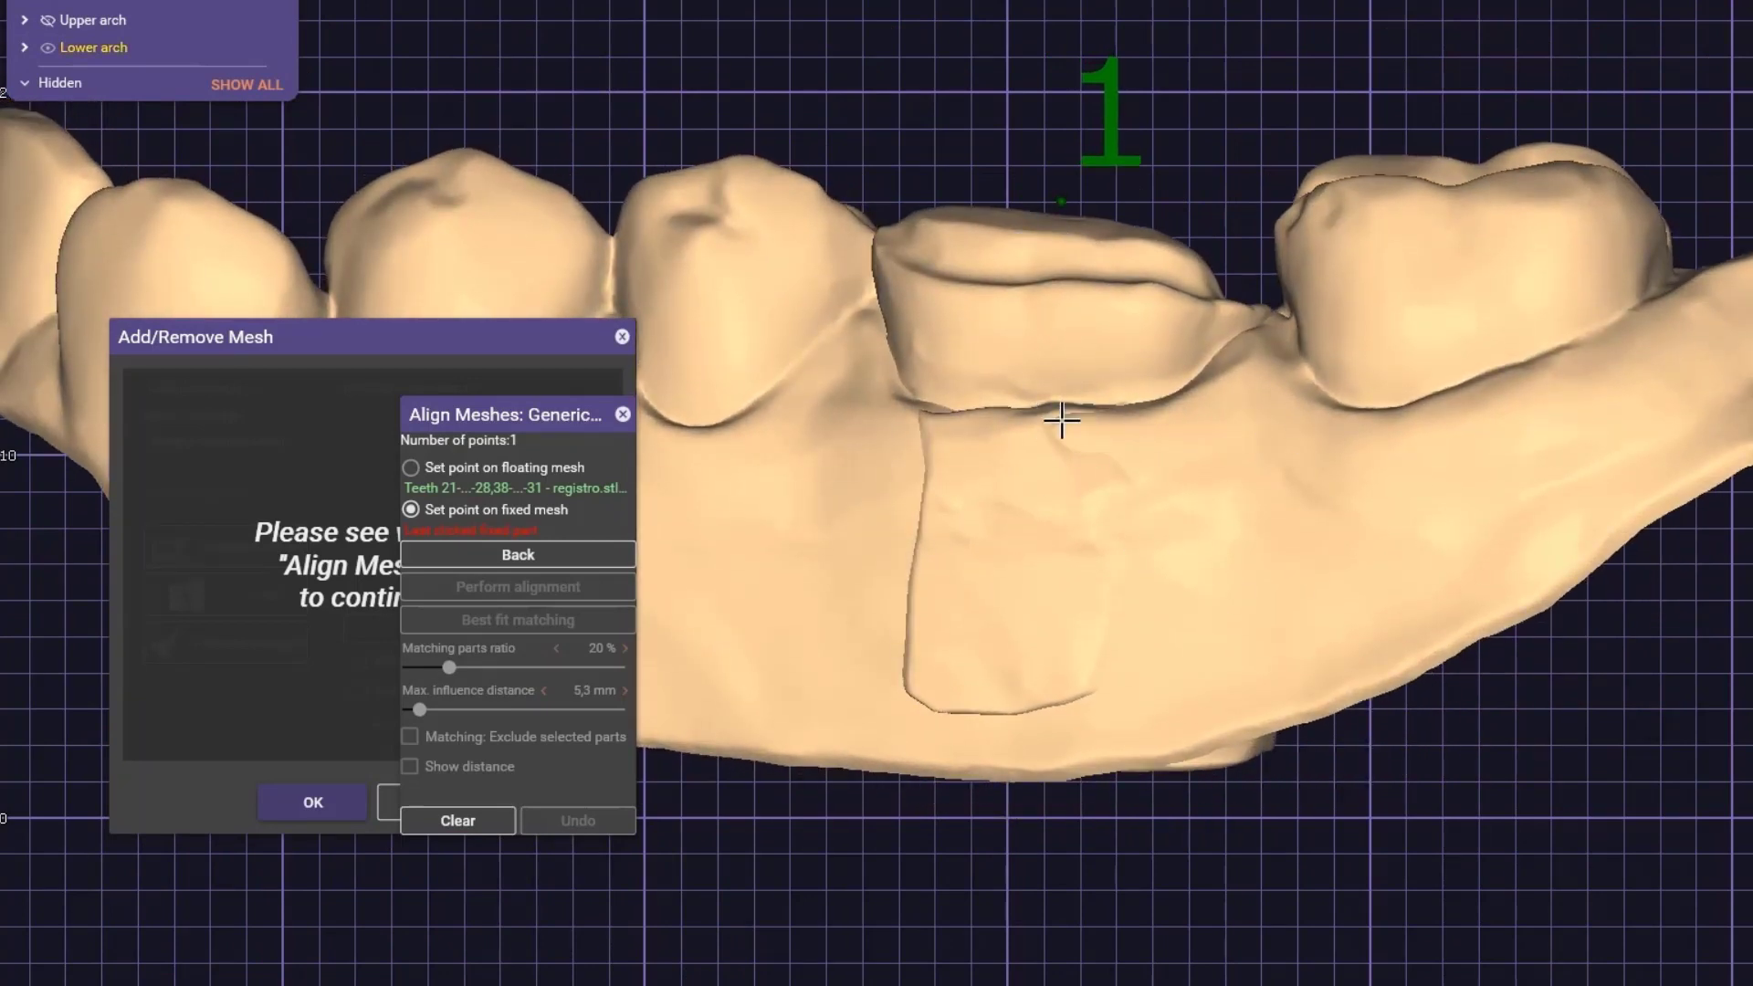
scroll(864, 513, down, 3)
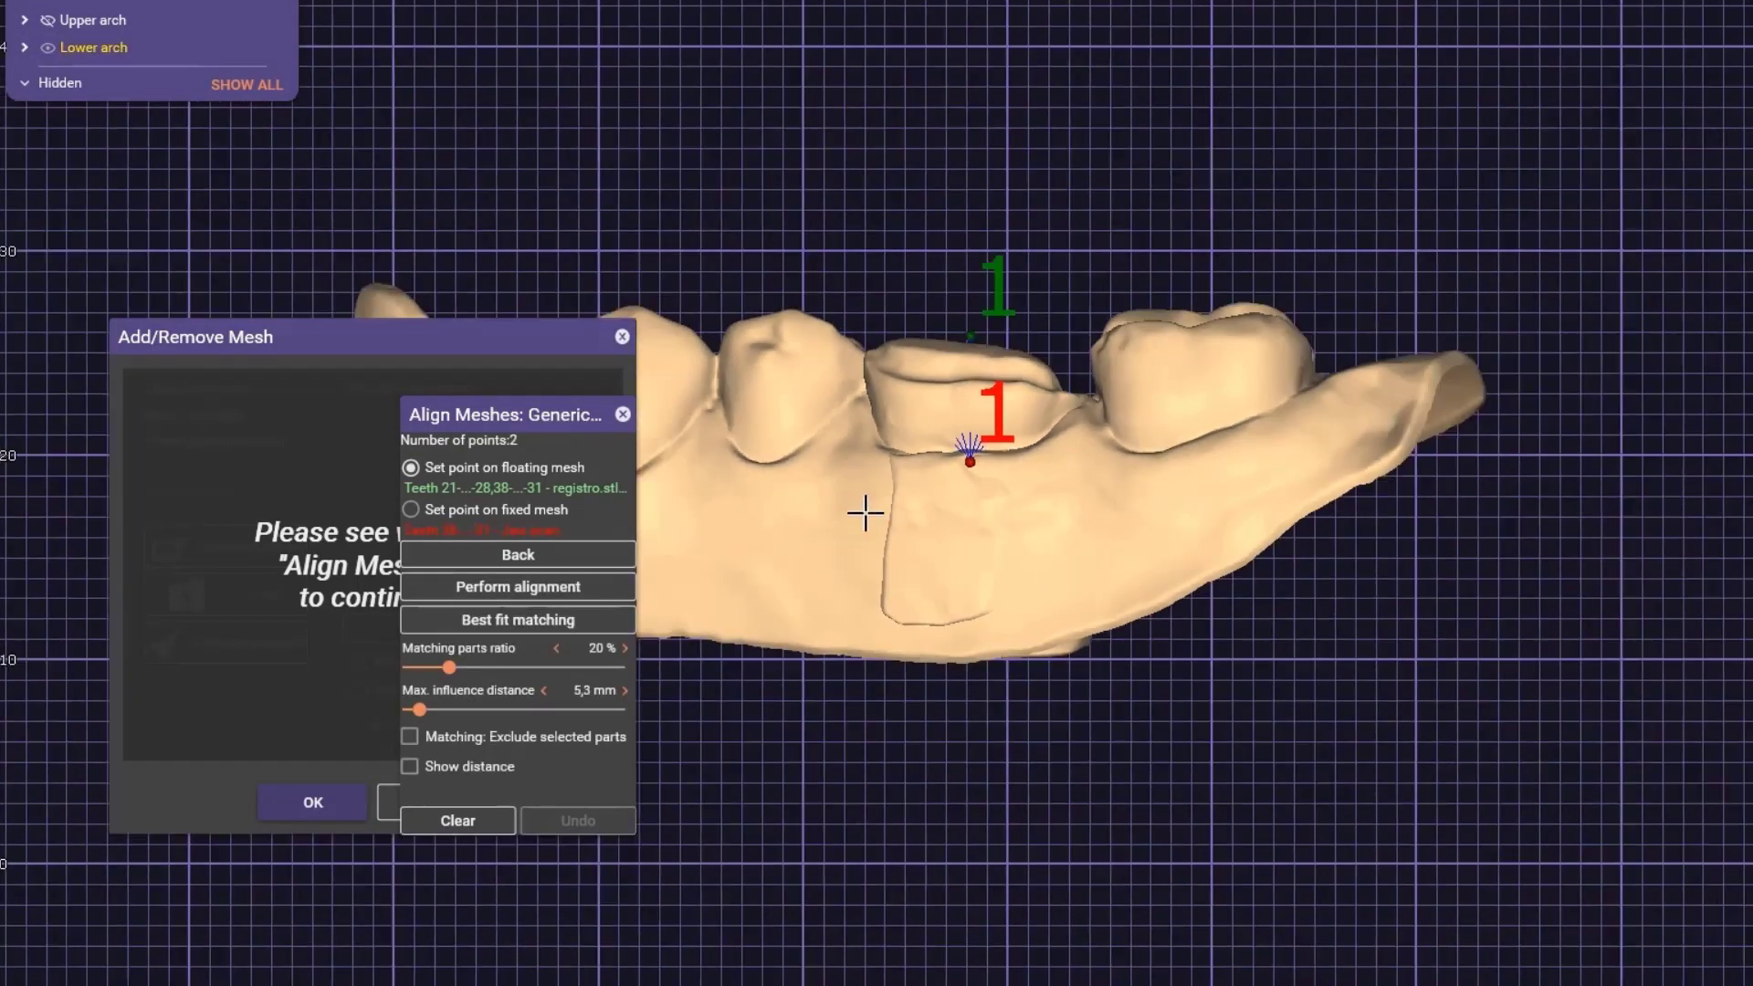
Step: Set the second point pair at the buccal gum margin of lower molar 37, on the registro mesh and on the lower arch scan
click(47, 20)
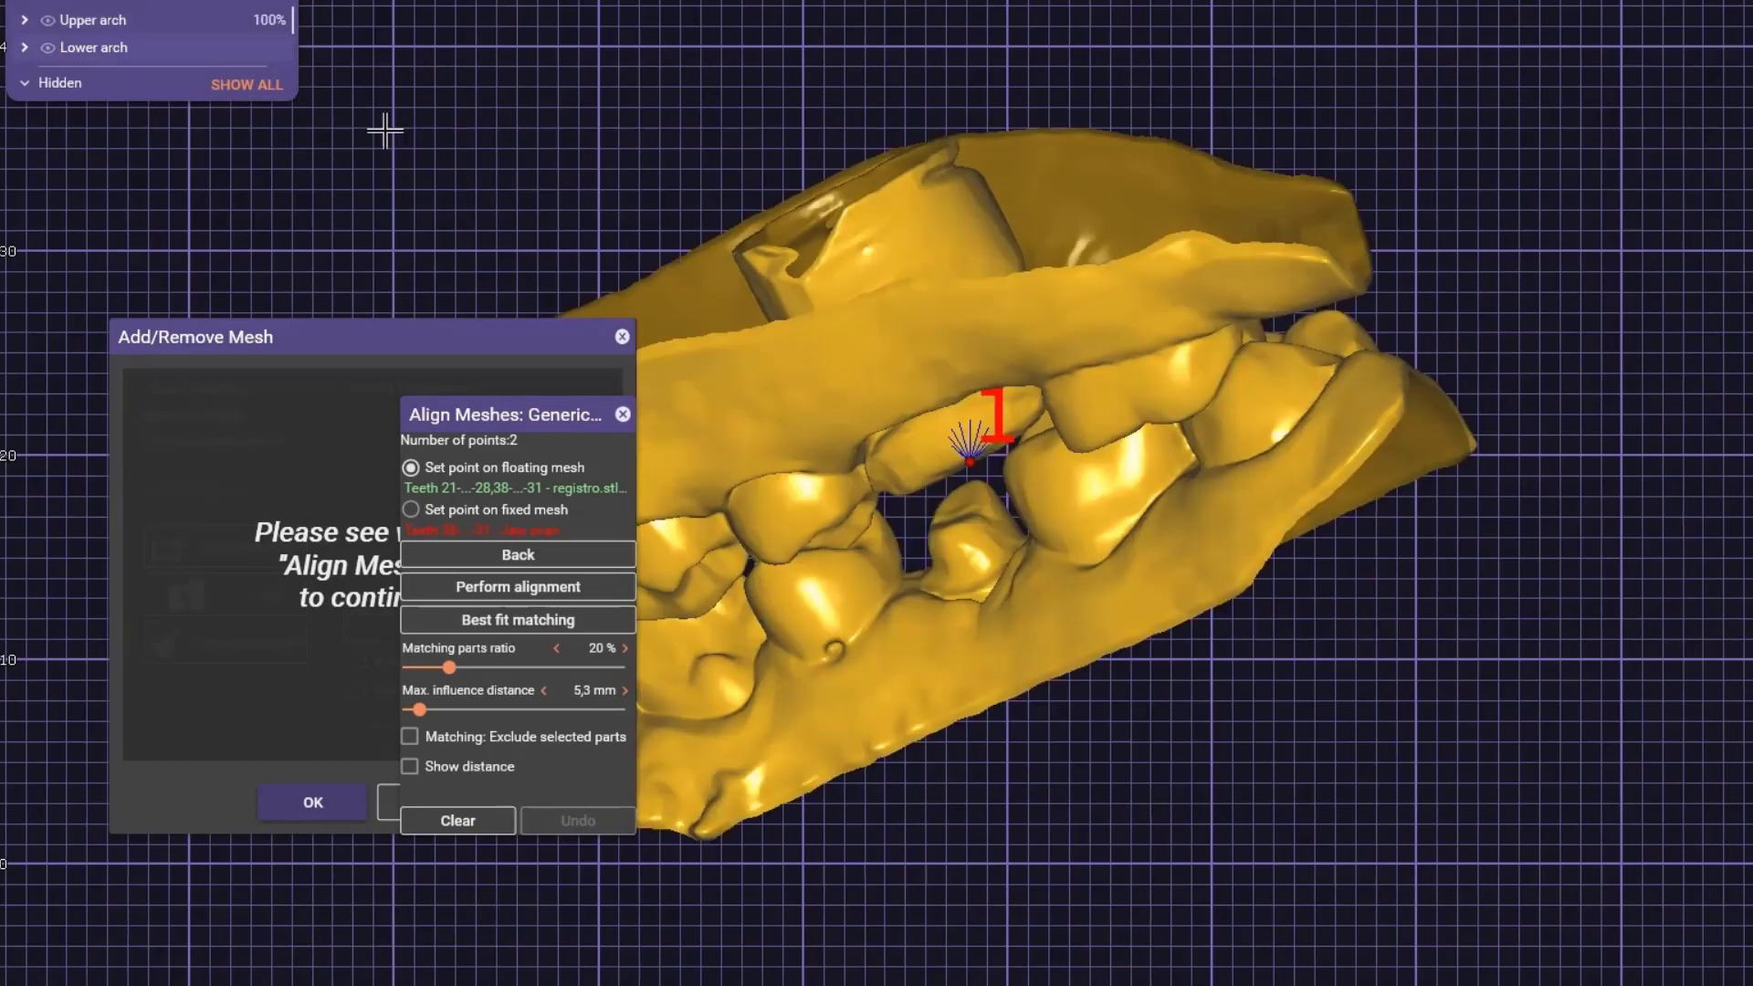
right_drag(1288, 853, 1263, 846)
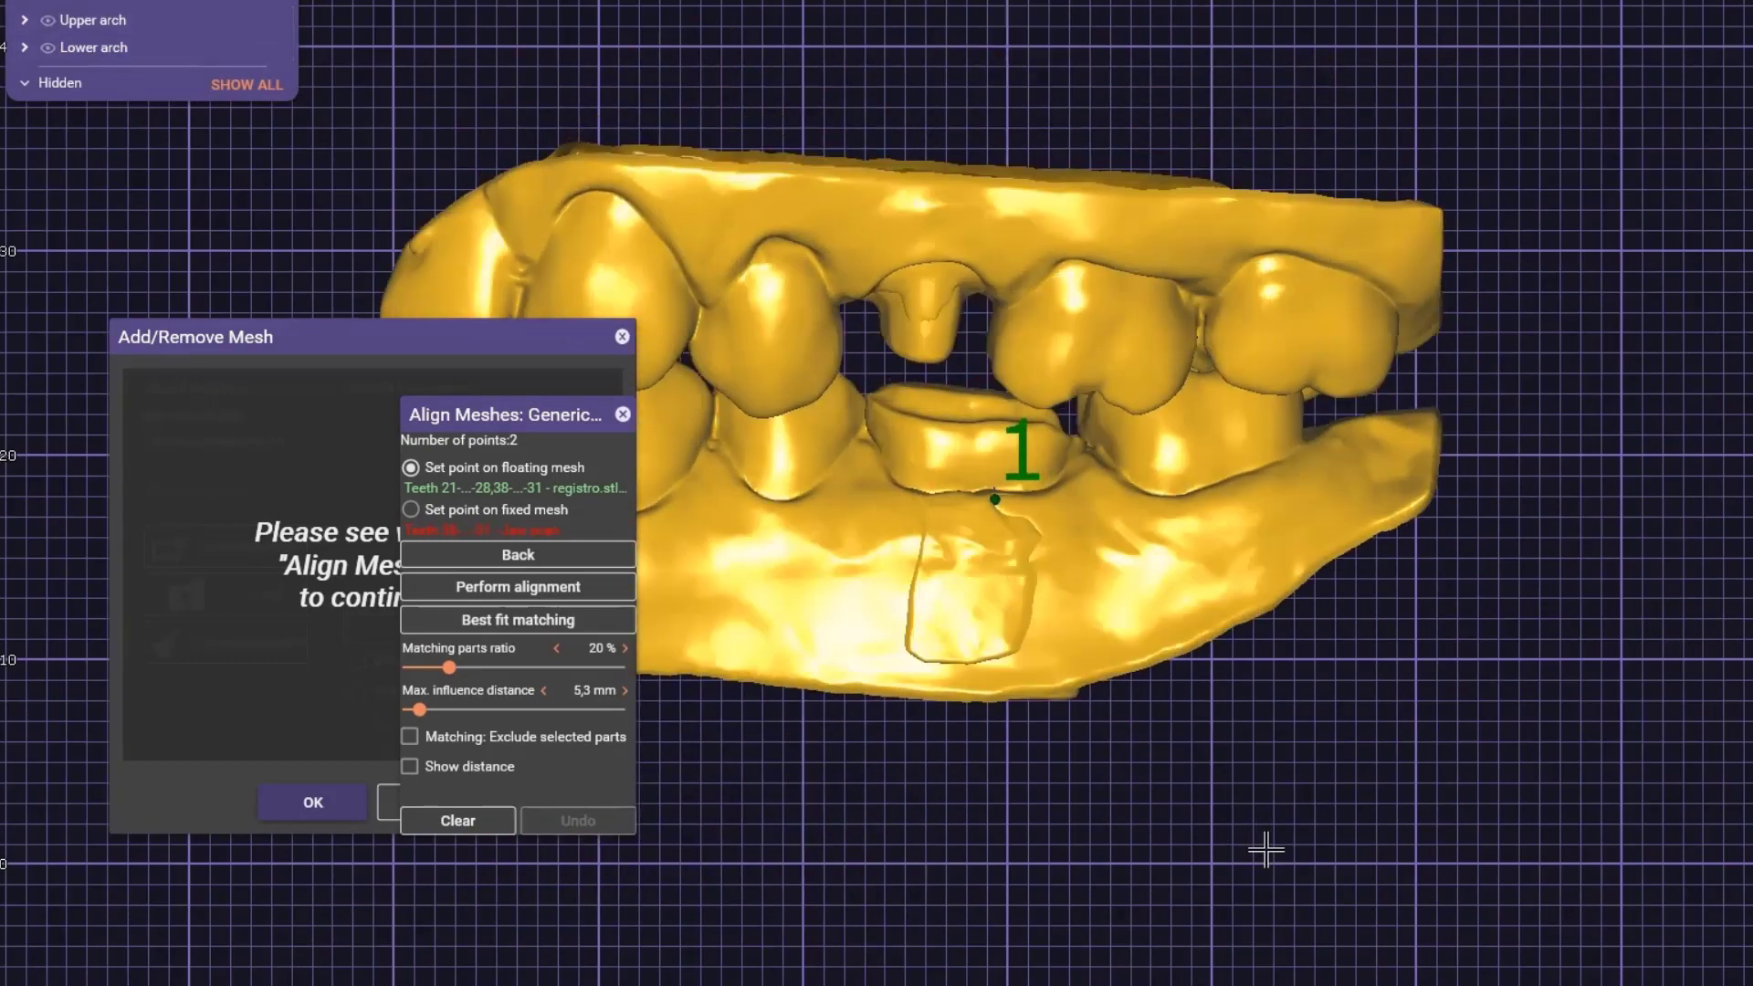
click(1164, 481)
click(48, 20)
click(47, 20)
click(48, 20)
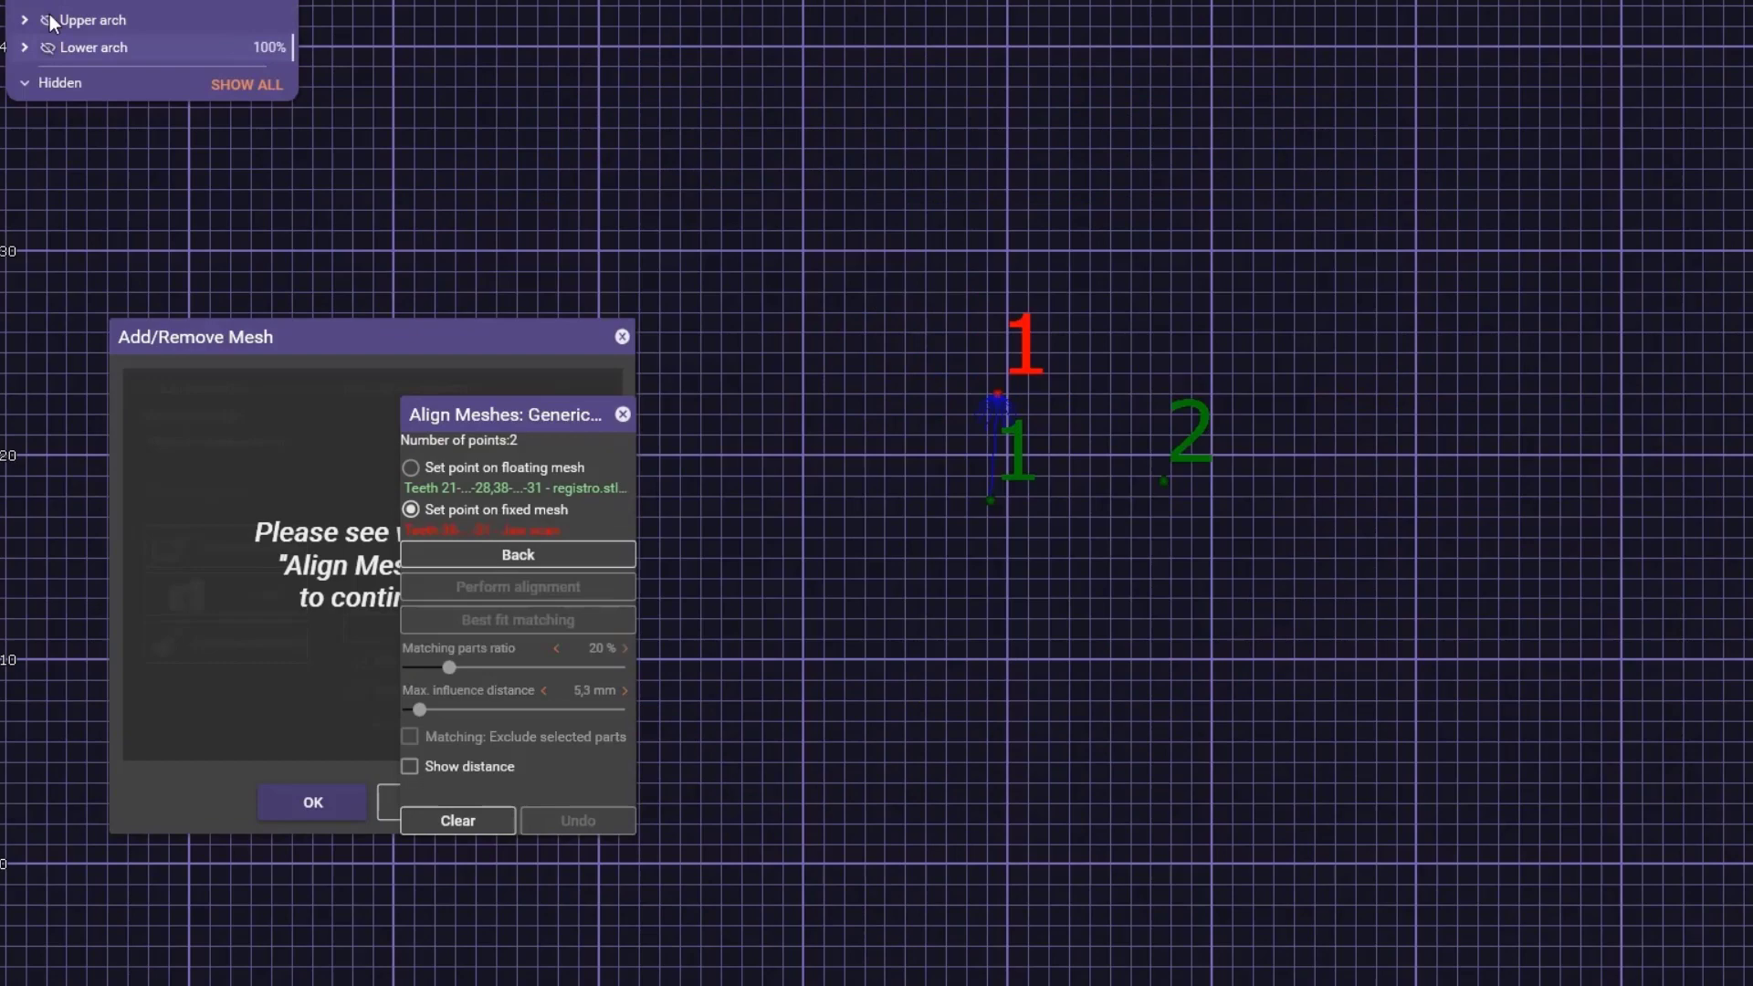
click(246, 84)
click(47, 19)
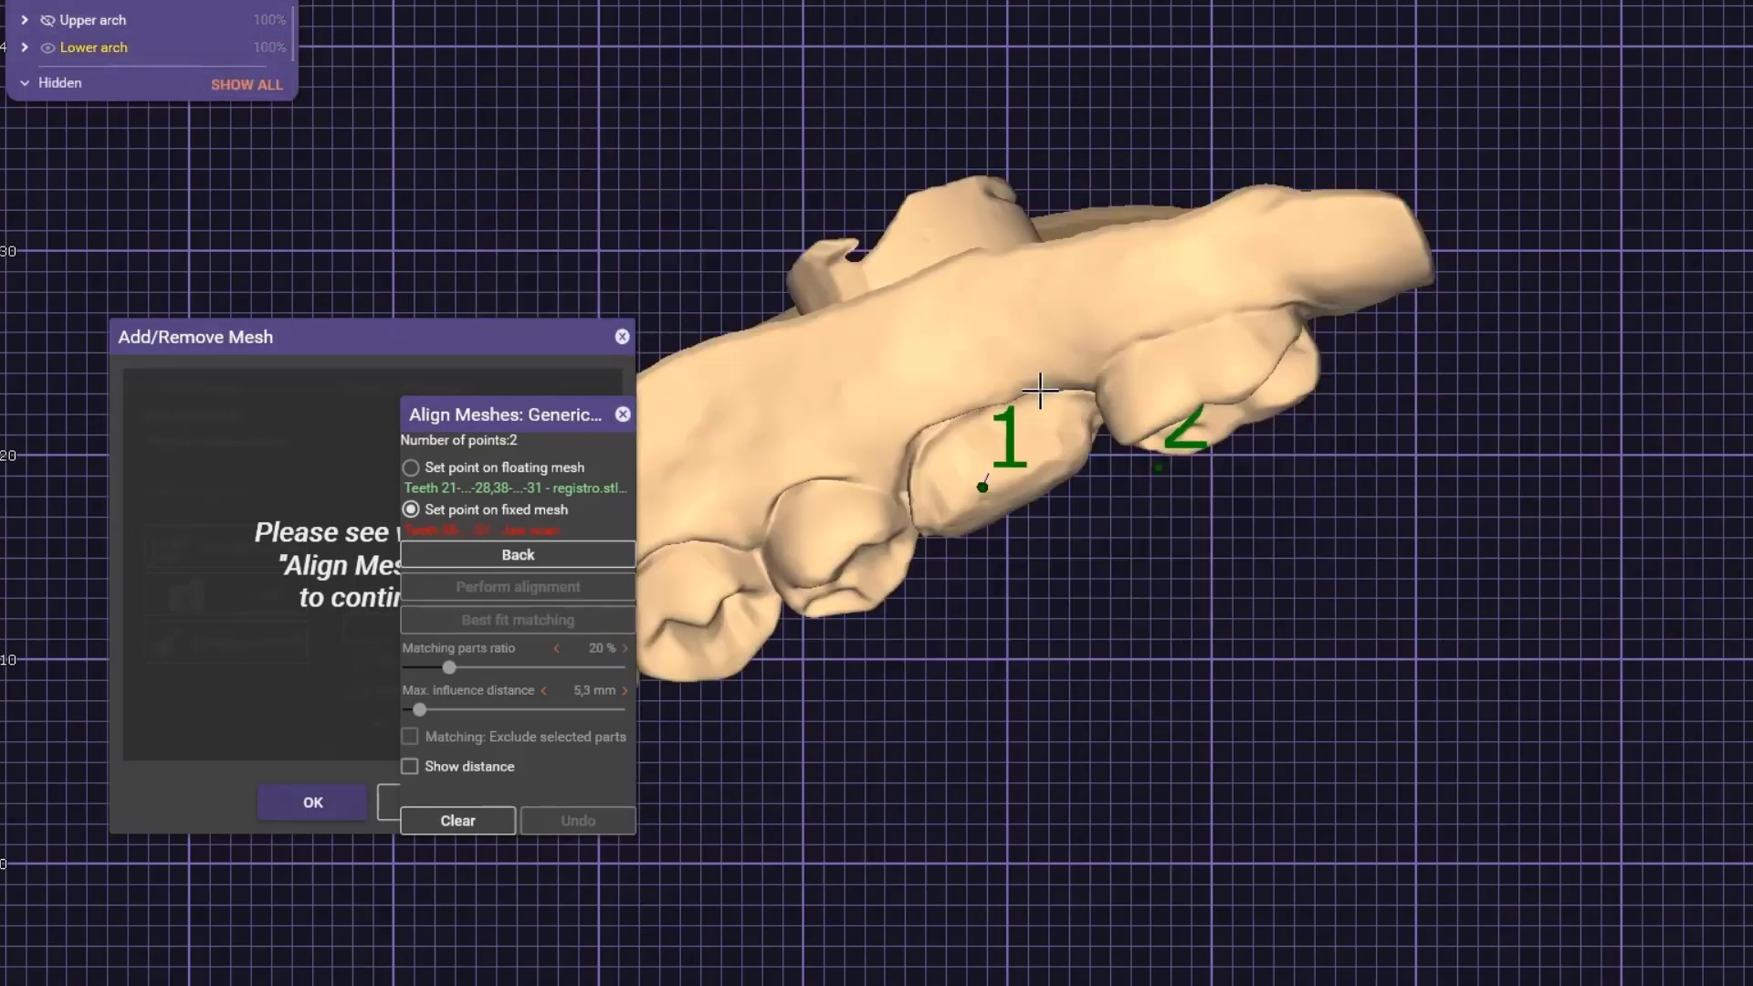
click(1144, 497)
Step: Set the third point pair at the buccal gum margin of lower premolar 35, on the registro mesh and on the lower arch scan
click(49, 48)
click(48, 20)
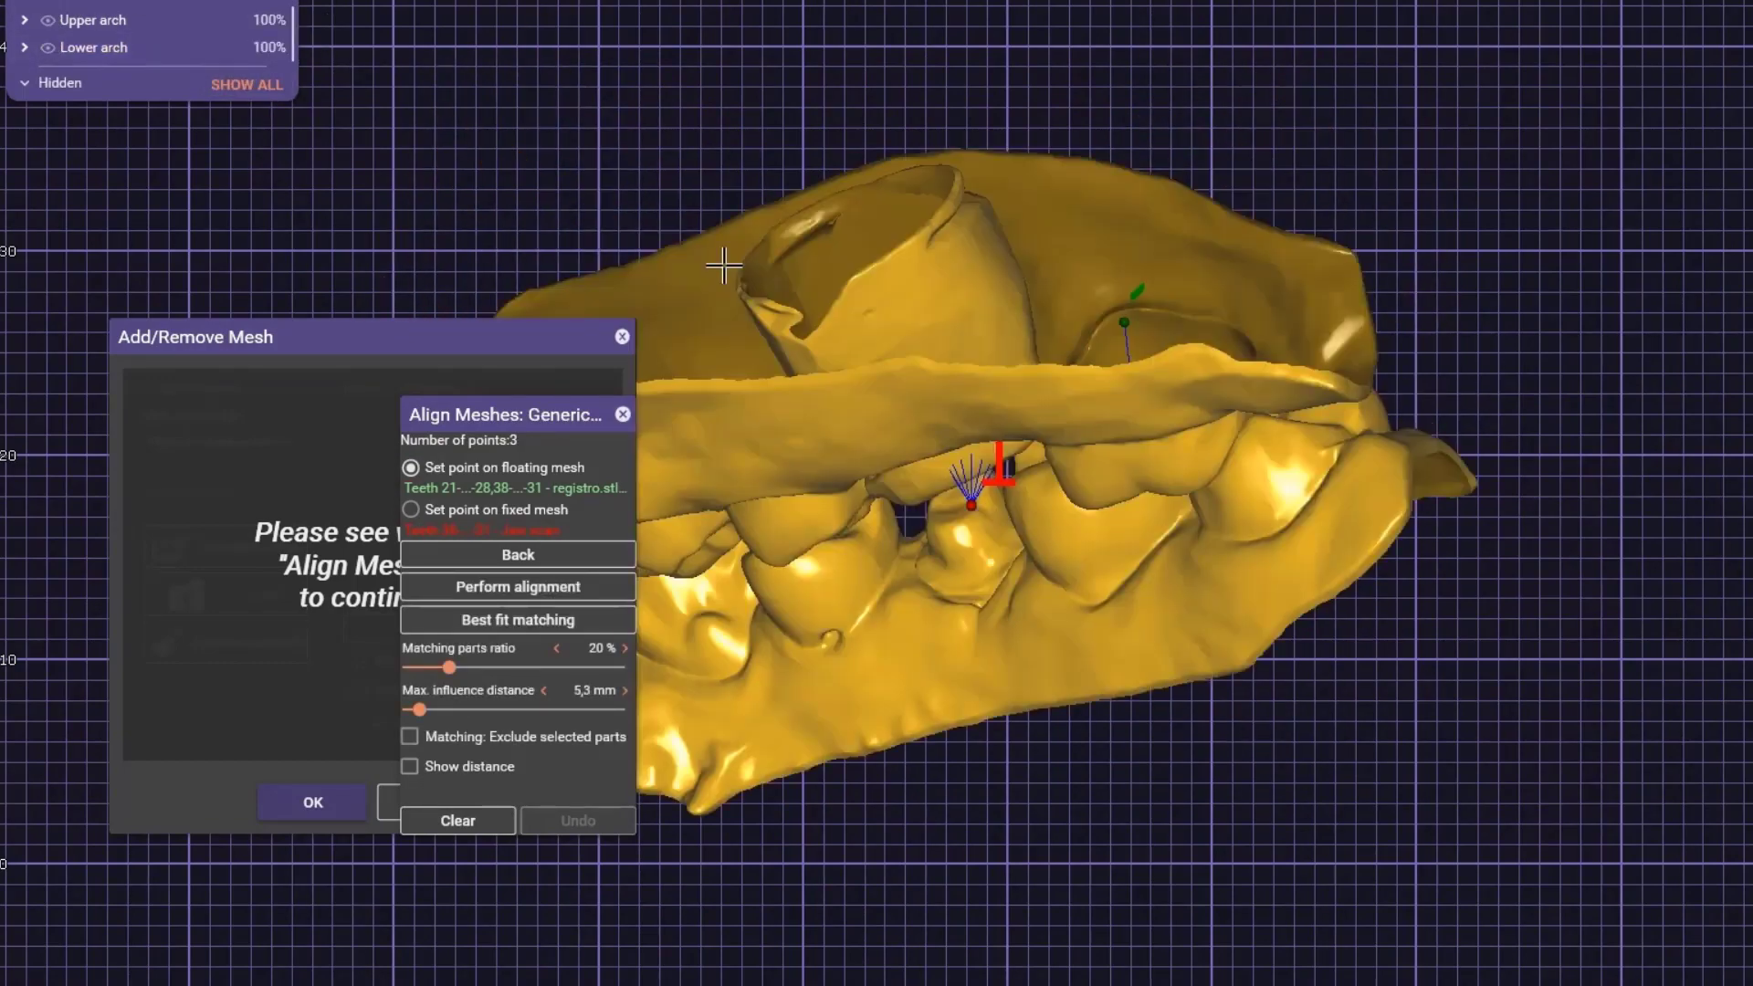
right_drag(720, 265, 678, 570)
click(782, 523)
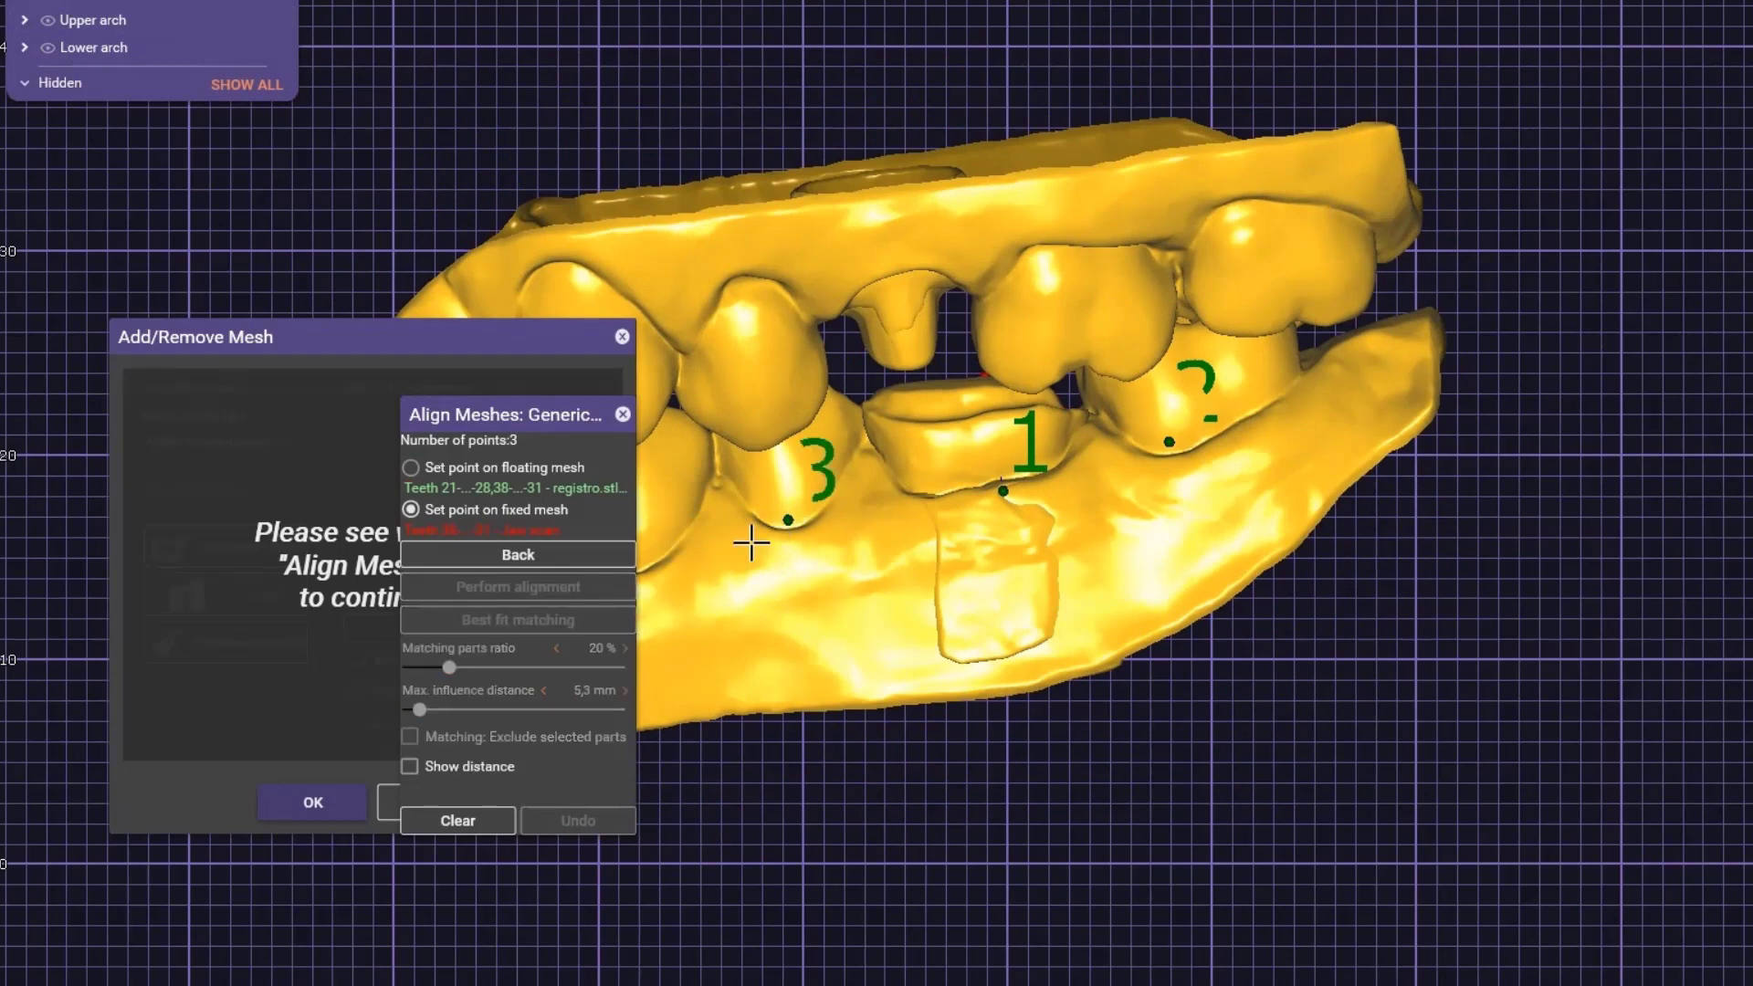
click(789, 501)
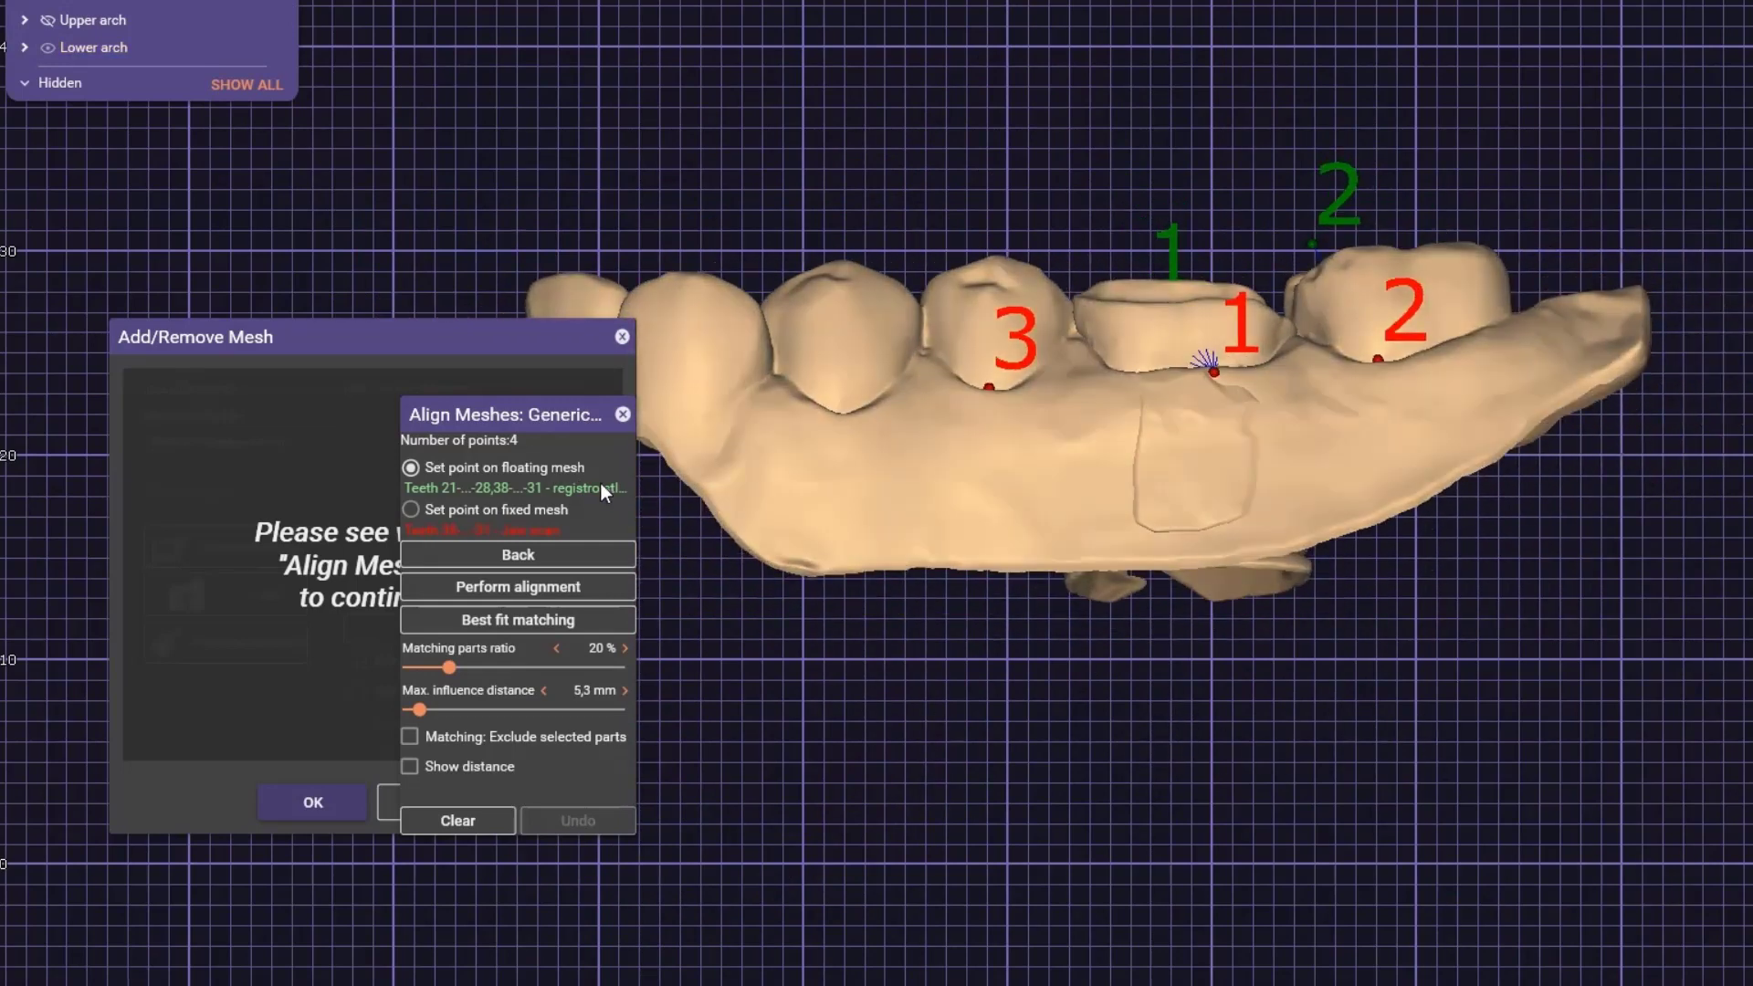
Step: Perform the three-point alignment and display the registro mesh with only the lower arch for comparison
click(547, 594)
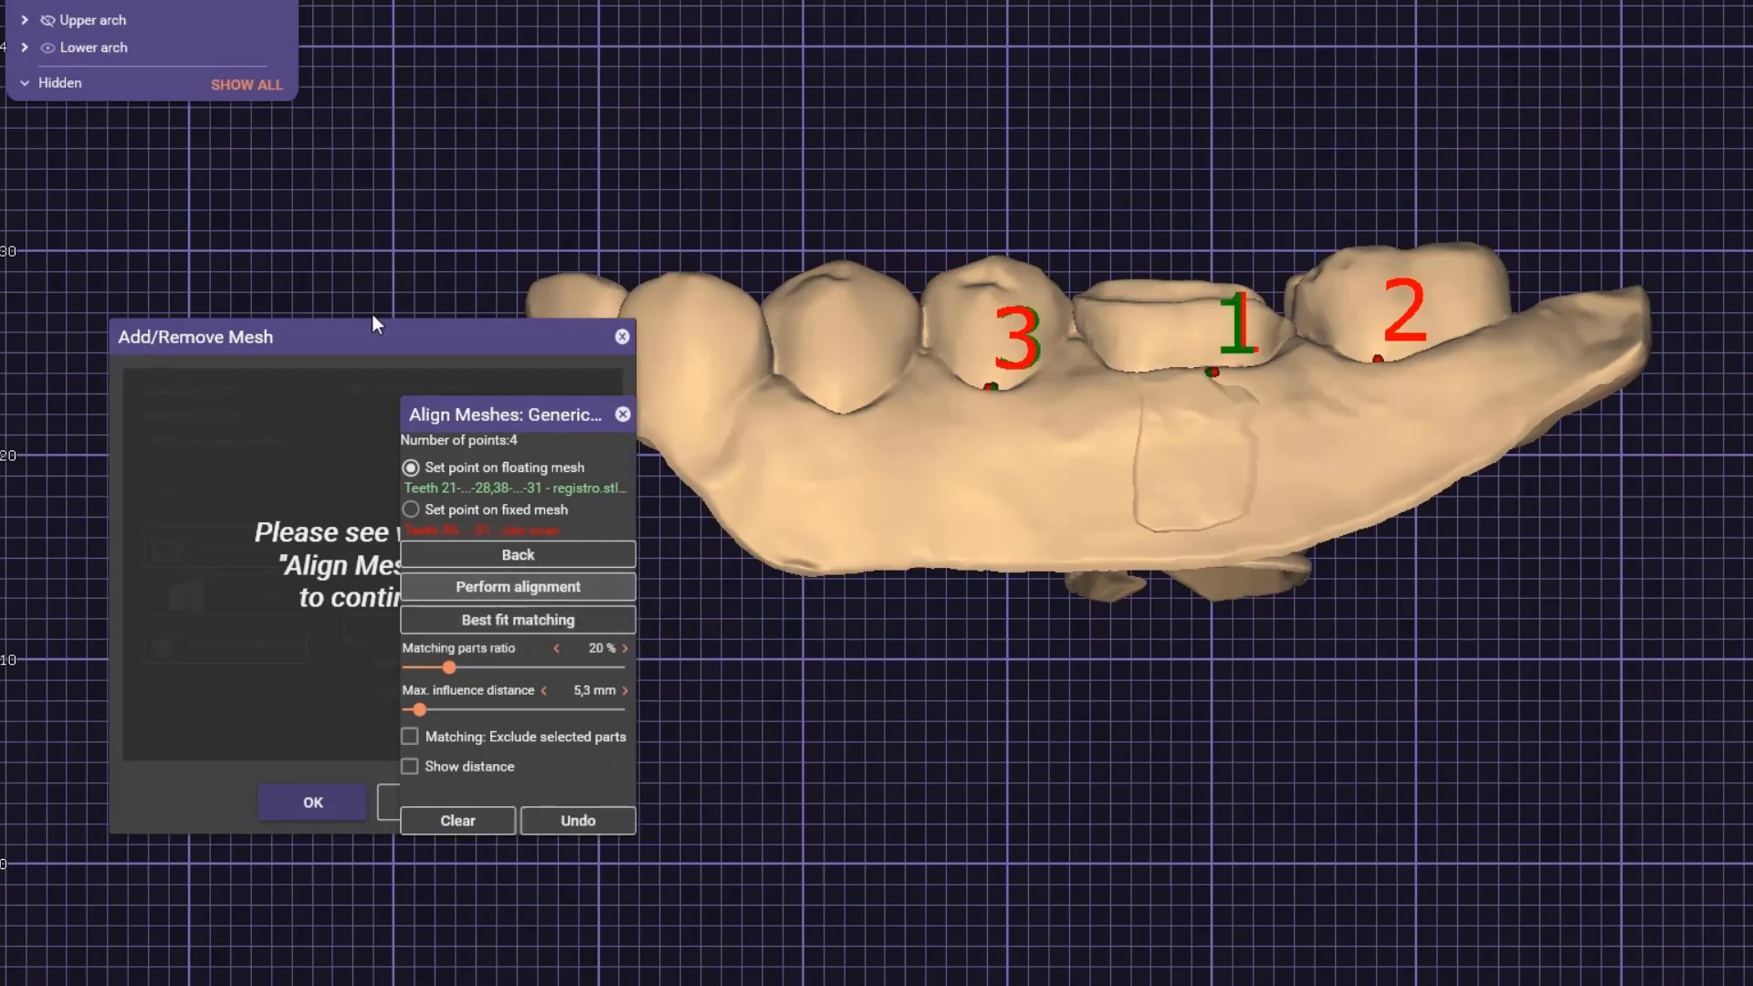
click(246, 89)
click(49, 46)
click(48, 47)
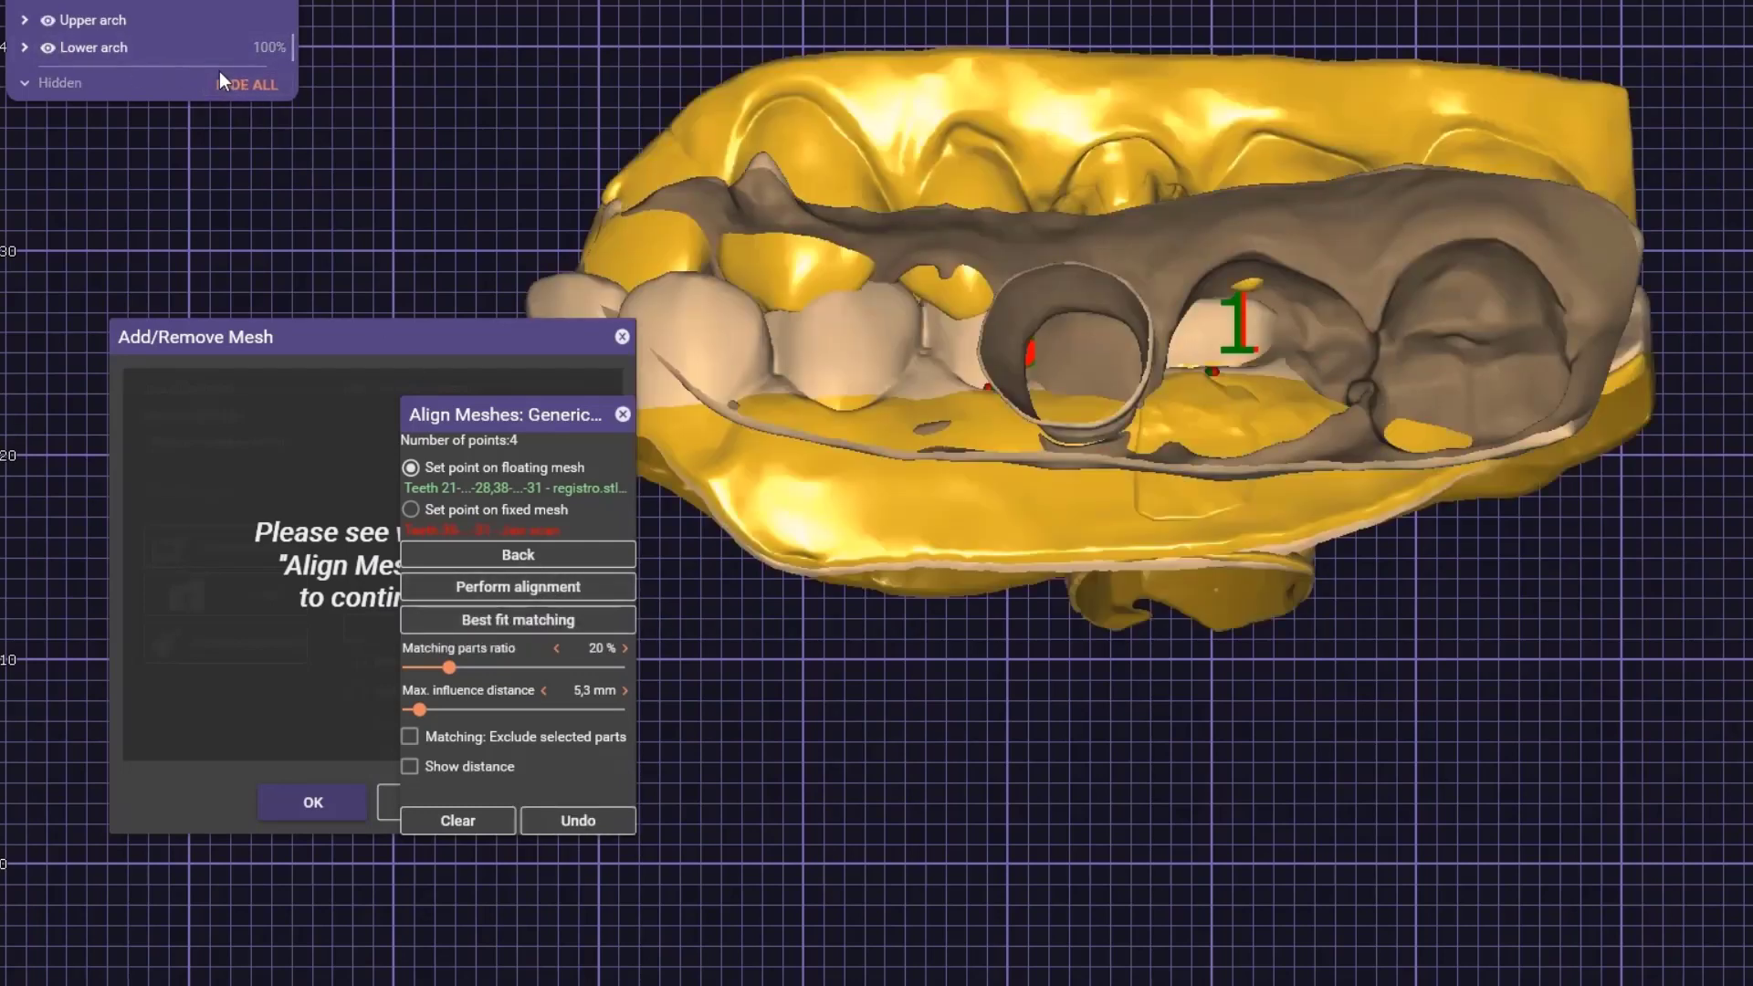
click(50, 20)
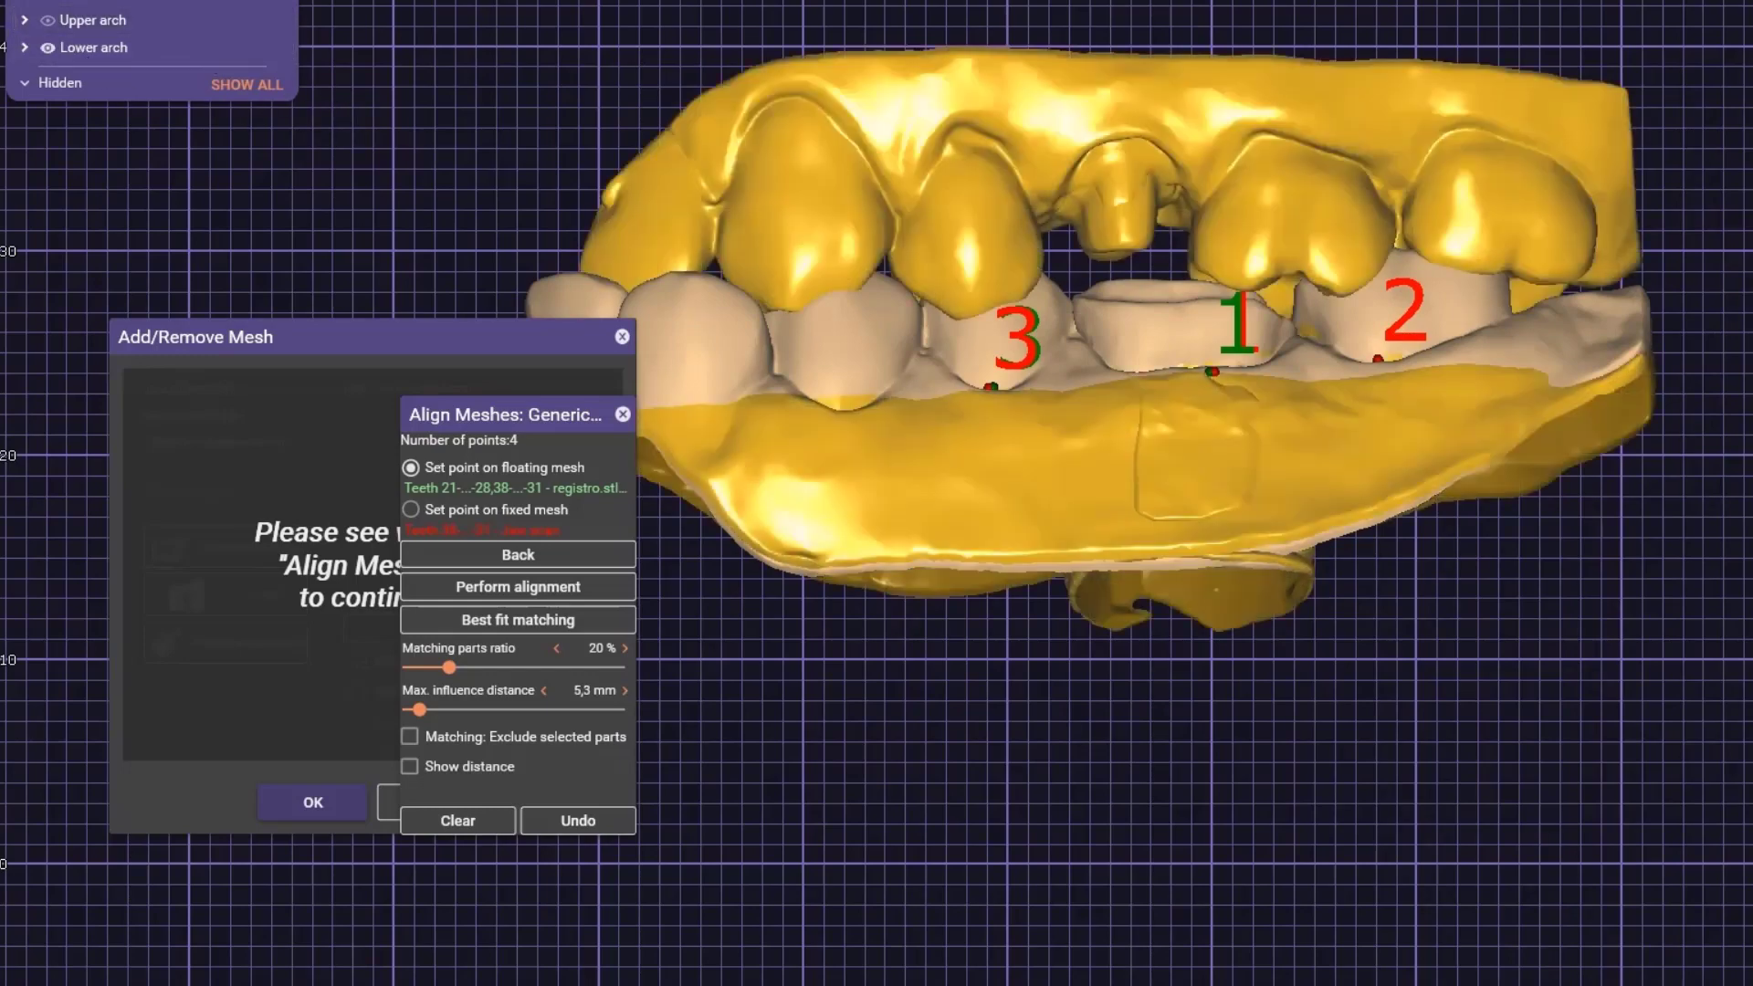
Step: Refine the alignment to the lower arch with best fit matching and display the distances in false colors
right_drag(1056, 270, 1057, 267)
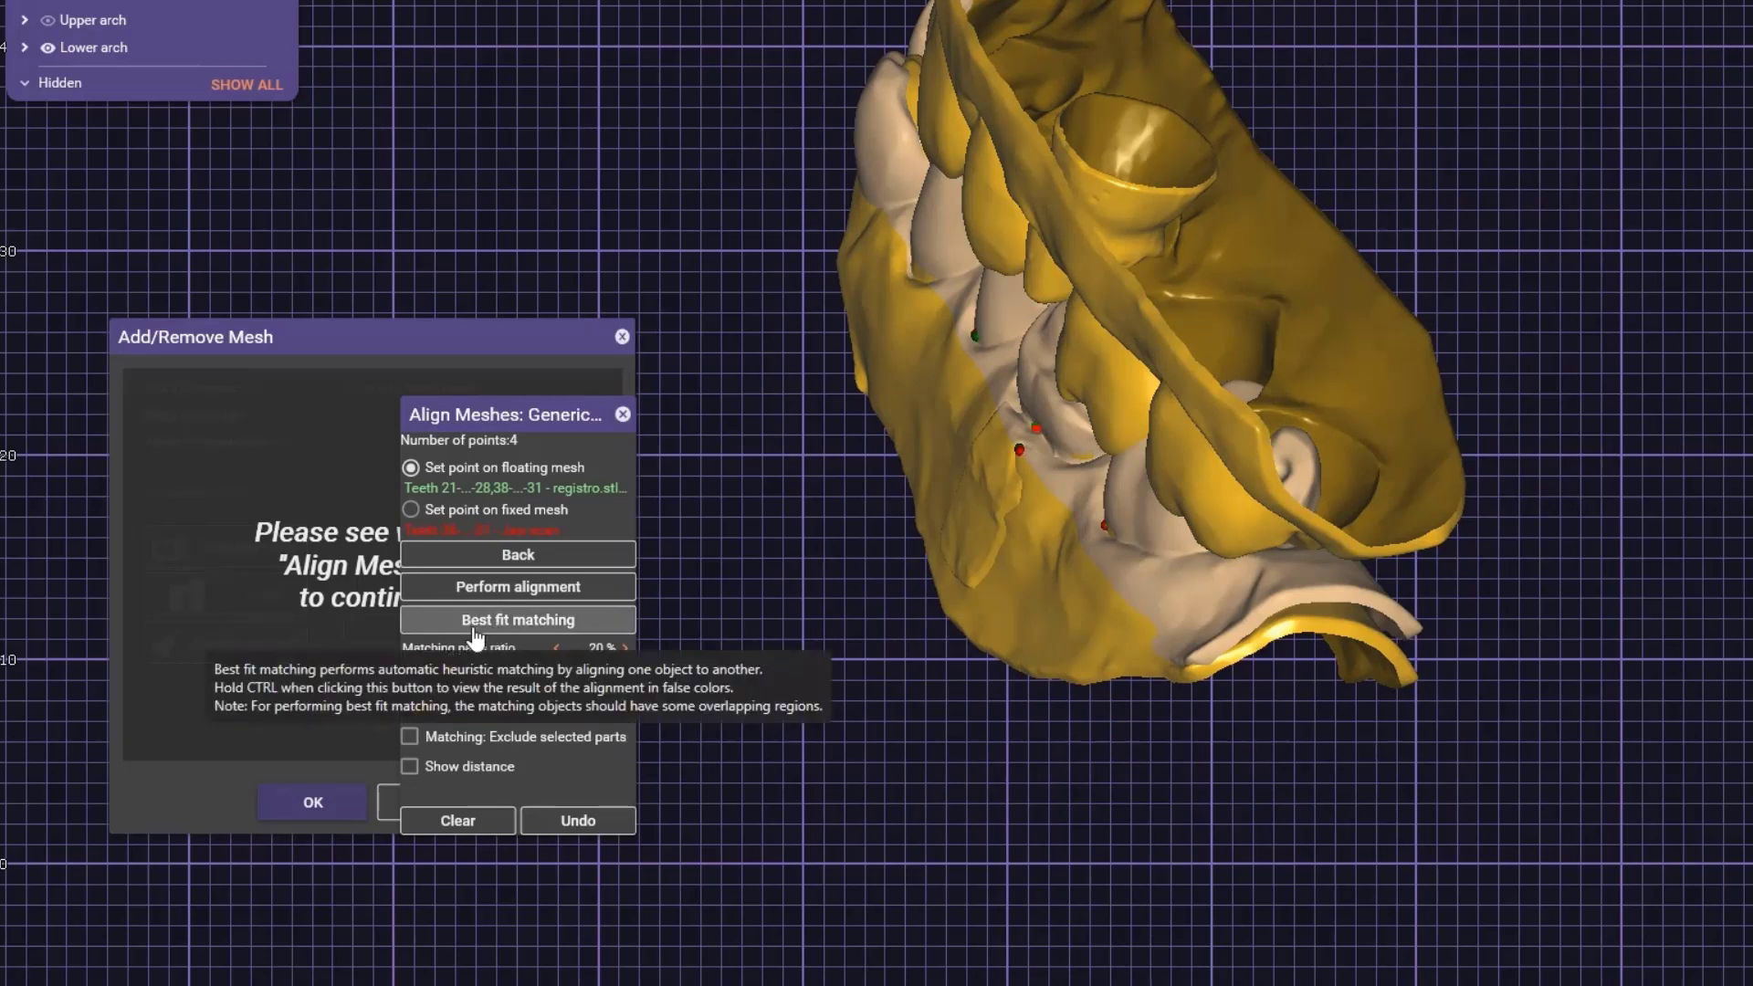
ctrl+click(547, 619)
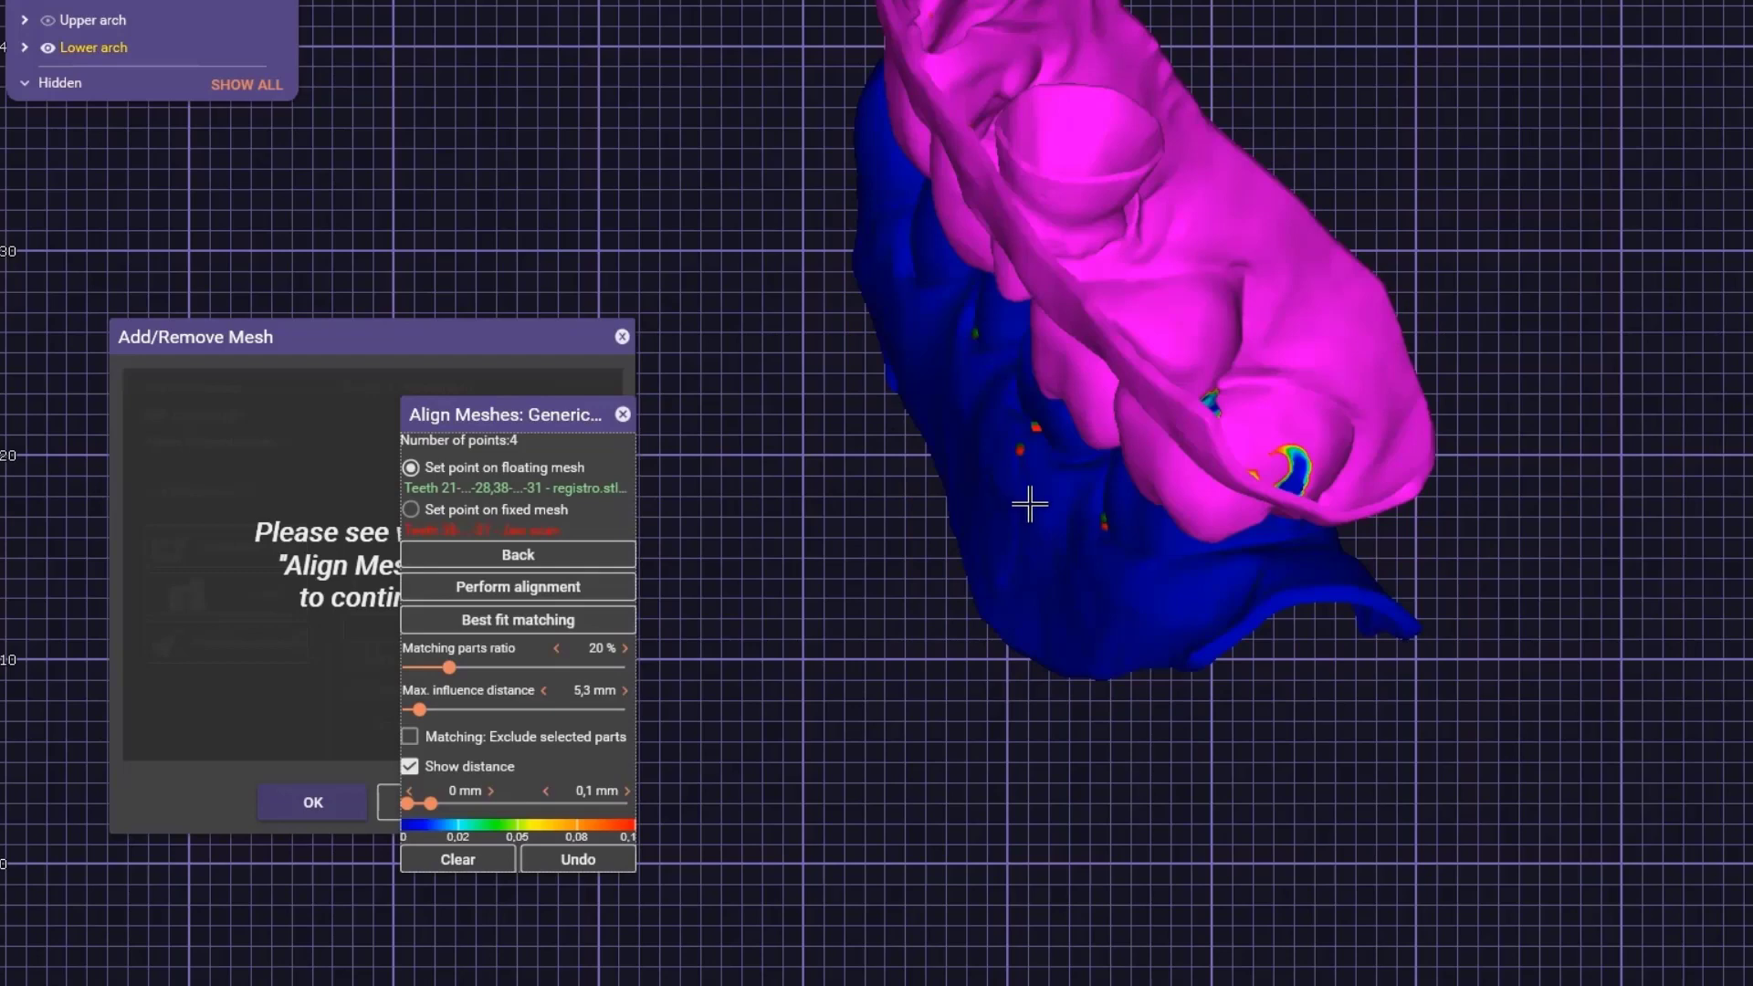
Step: Finish aligning the registro mesh to the lower arch and accept its placement
right_drag(1030, 504, 1030, 494)
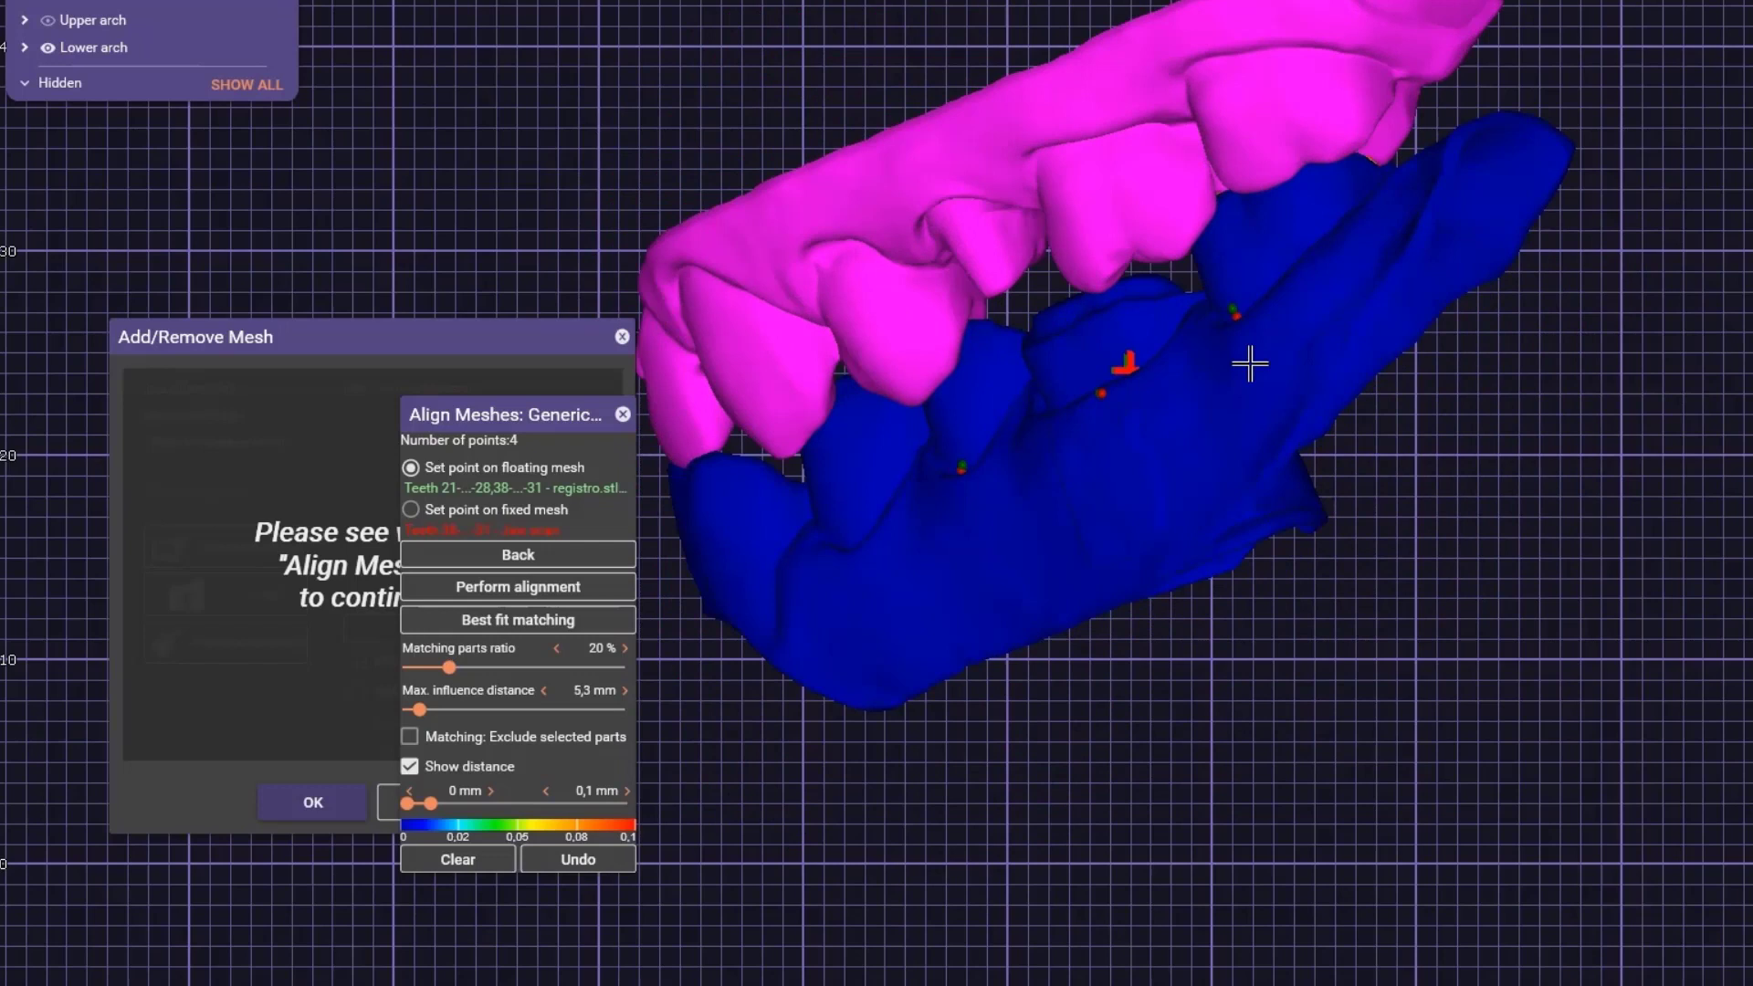
click(623, 416)
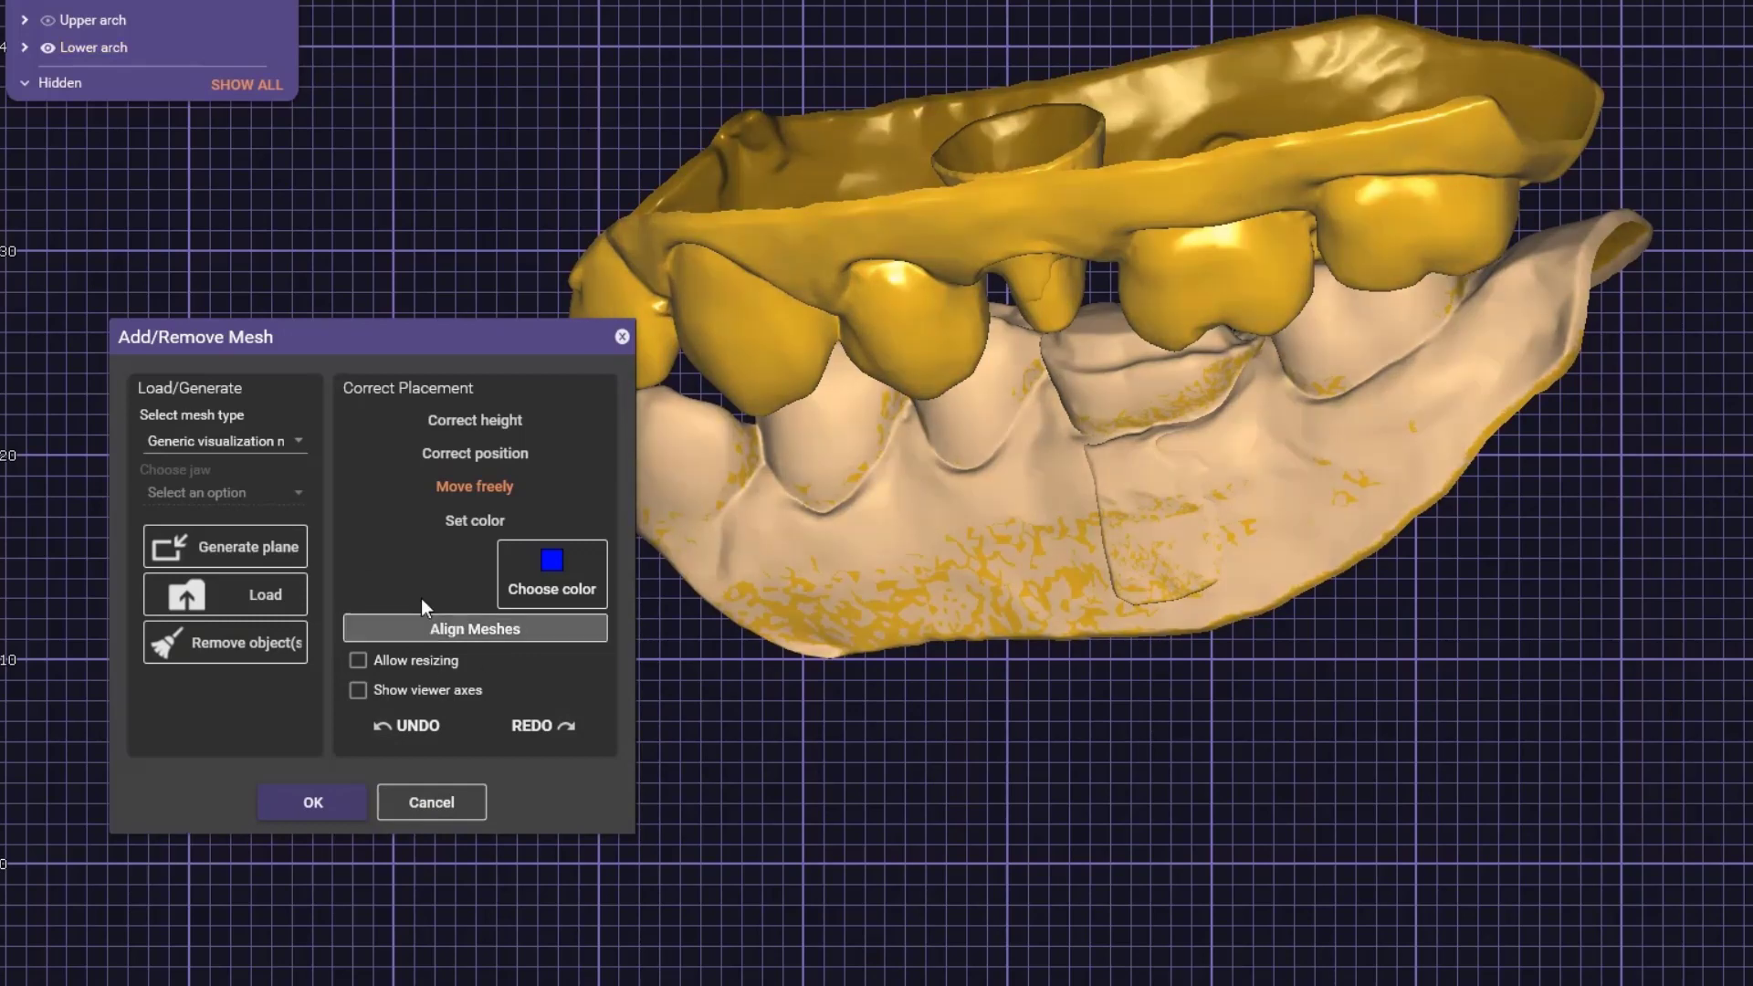
right_drag(950, 542, 1232, 303)
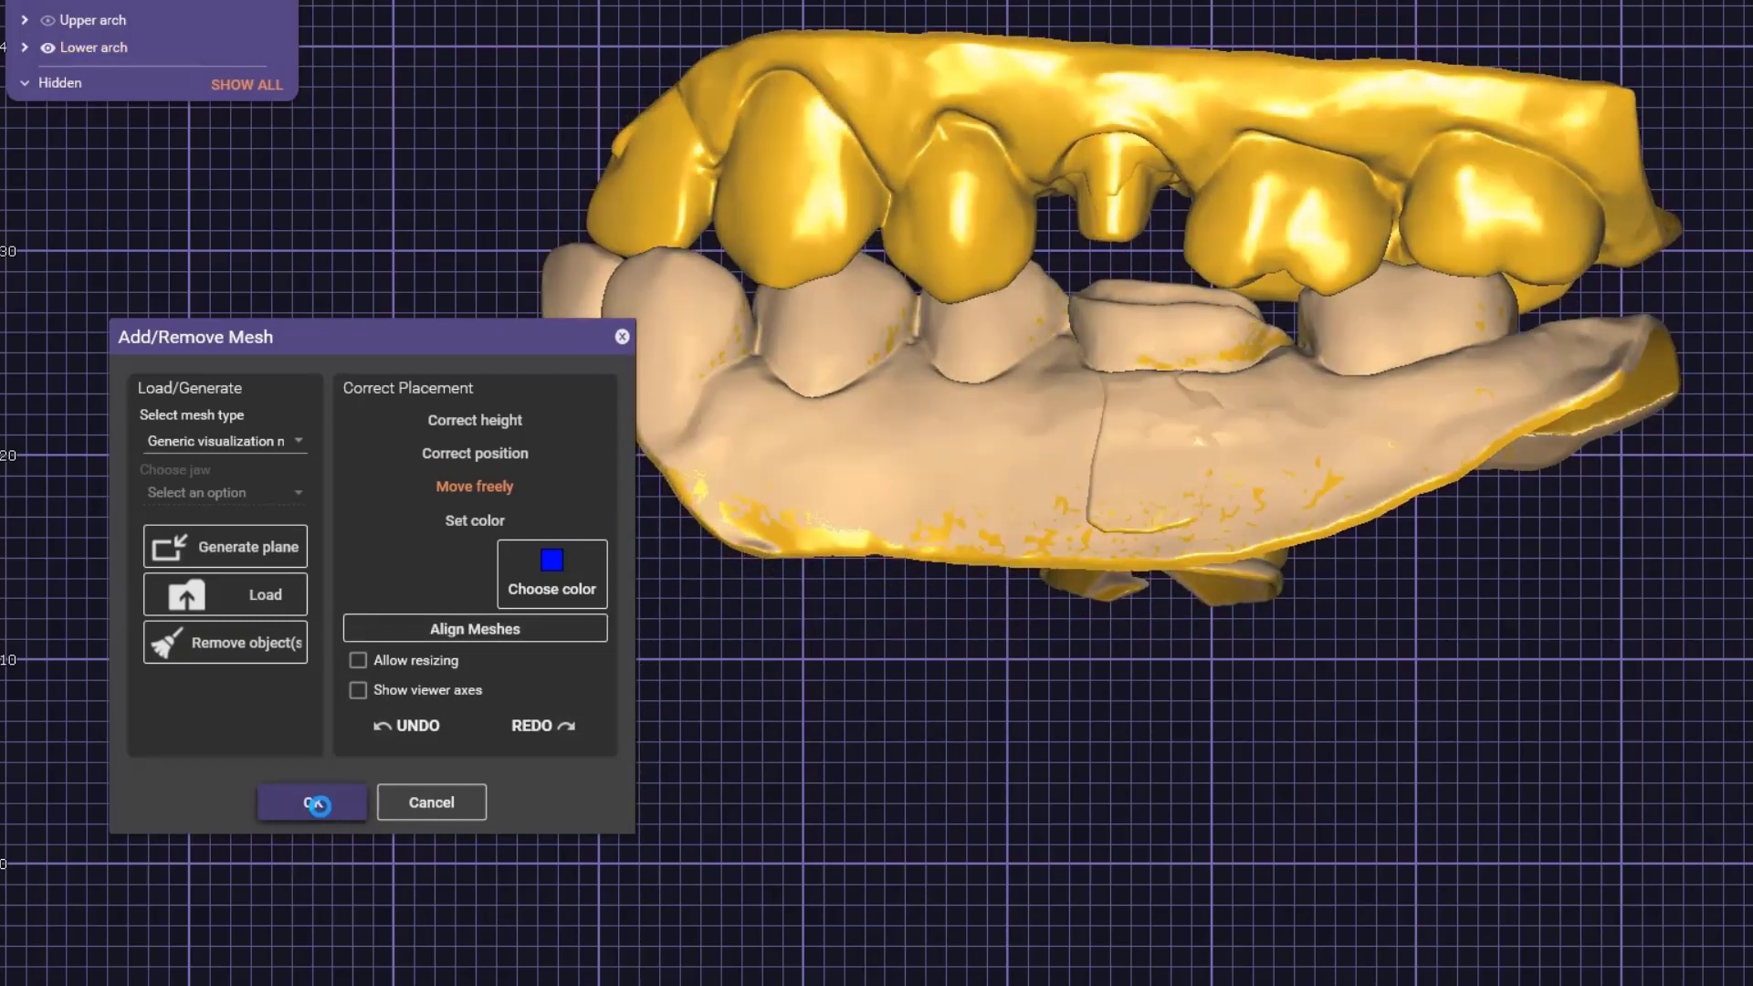
right_drag(1342, 393, 1750, 175)
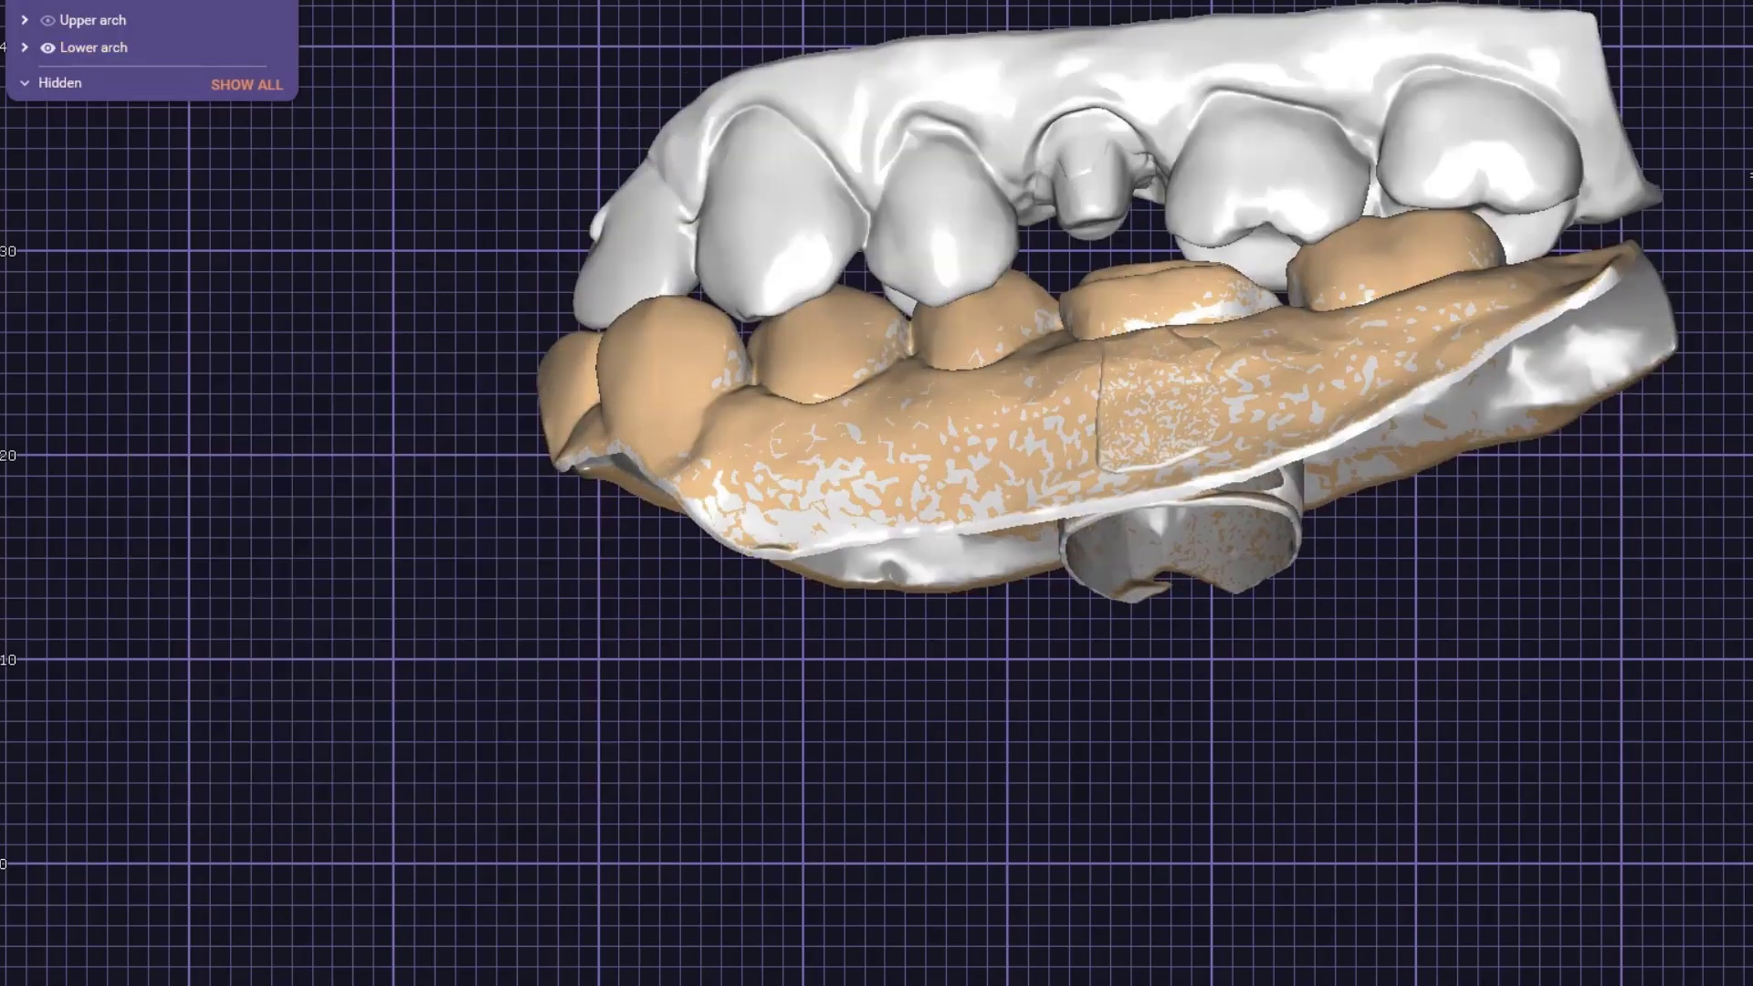
drag(1745, 159, 1694, 179)
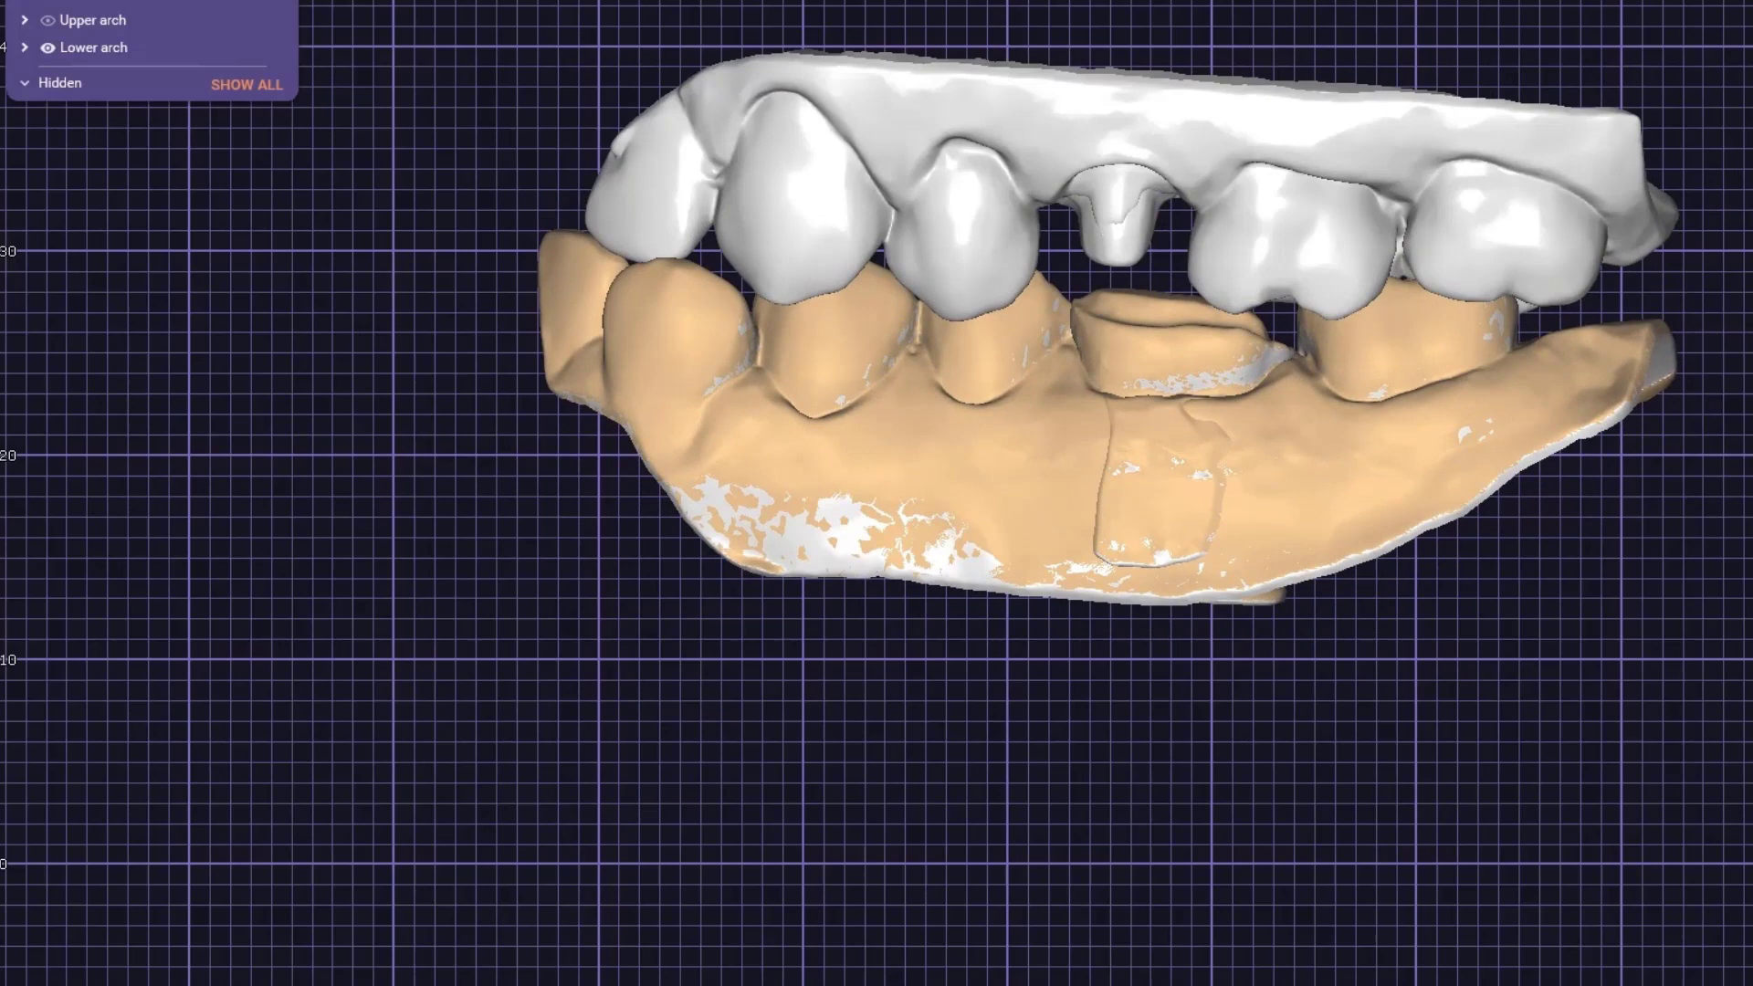
Step: Open the general Align Meshes tool and inspect the registro mesh and lower arch from the side, back and below
click(1749, 219)
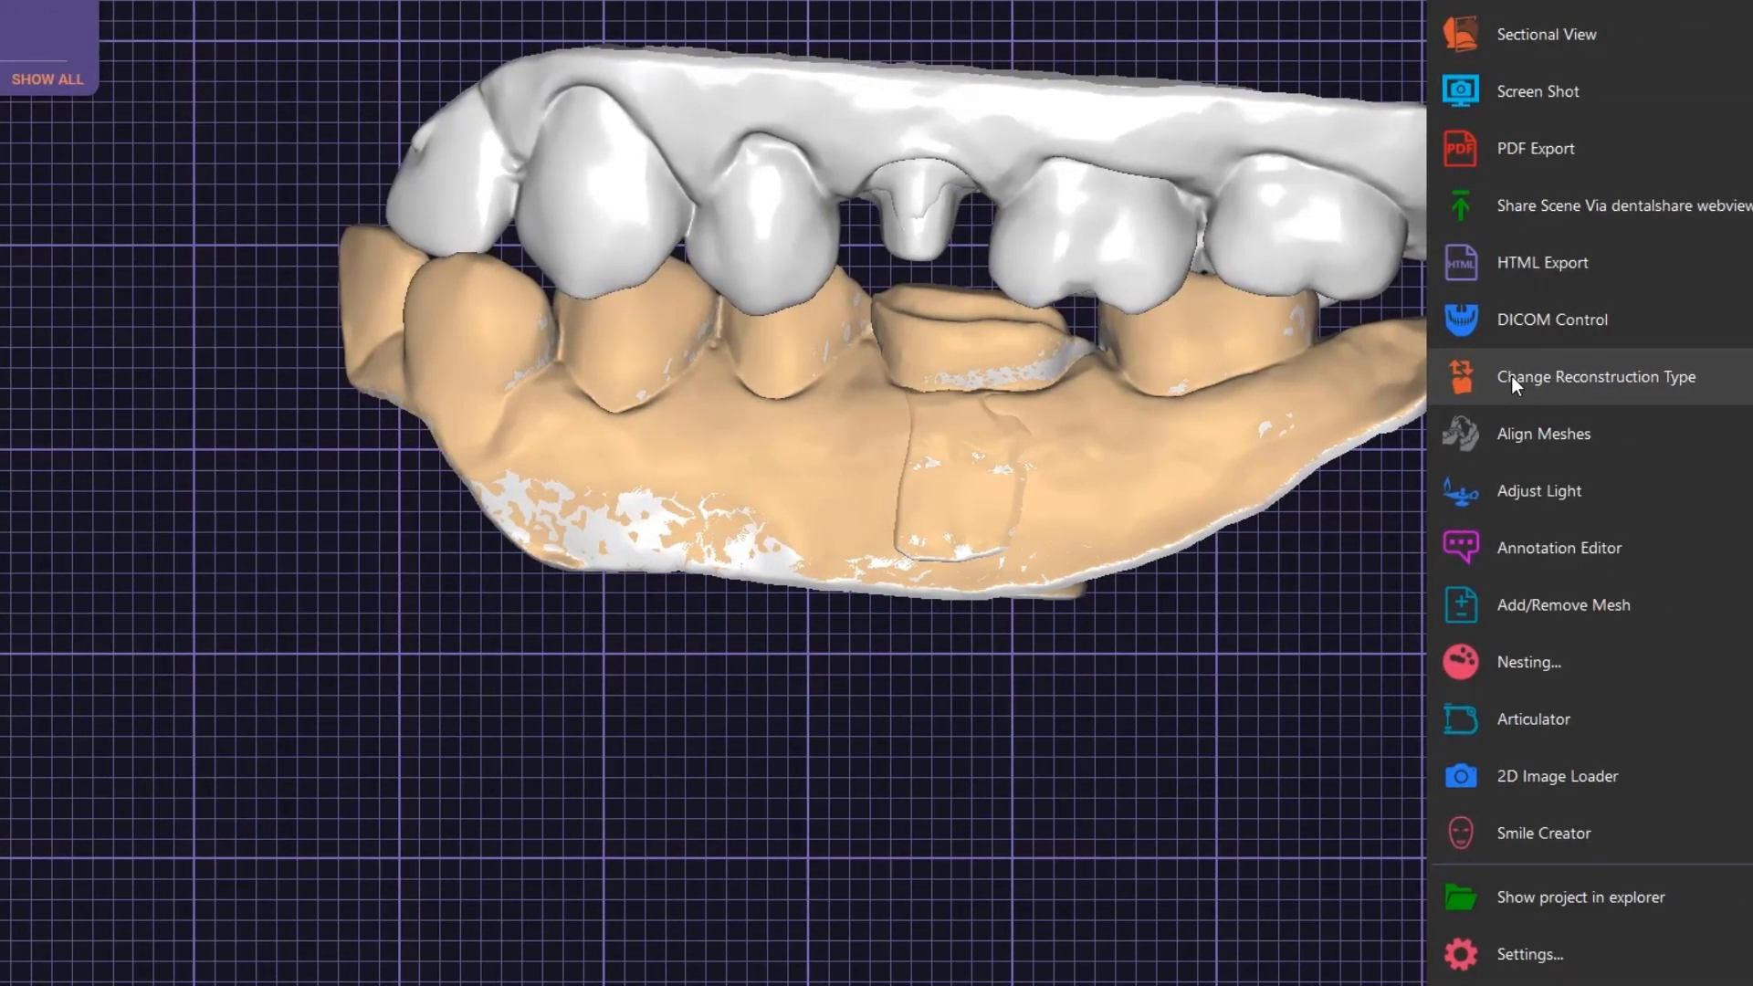
click(1592, 451)
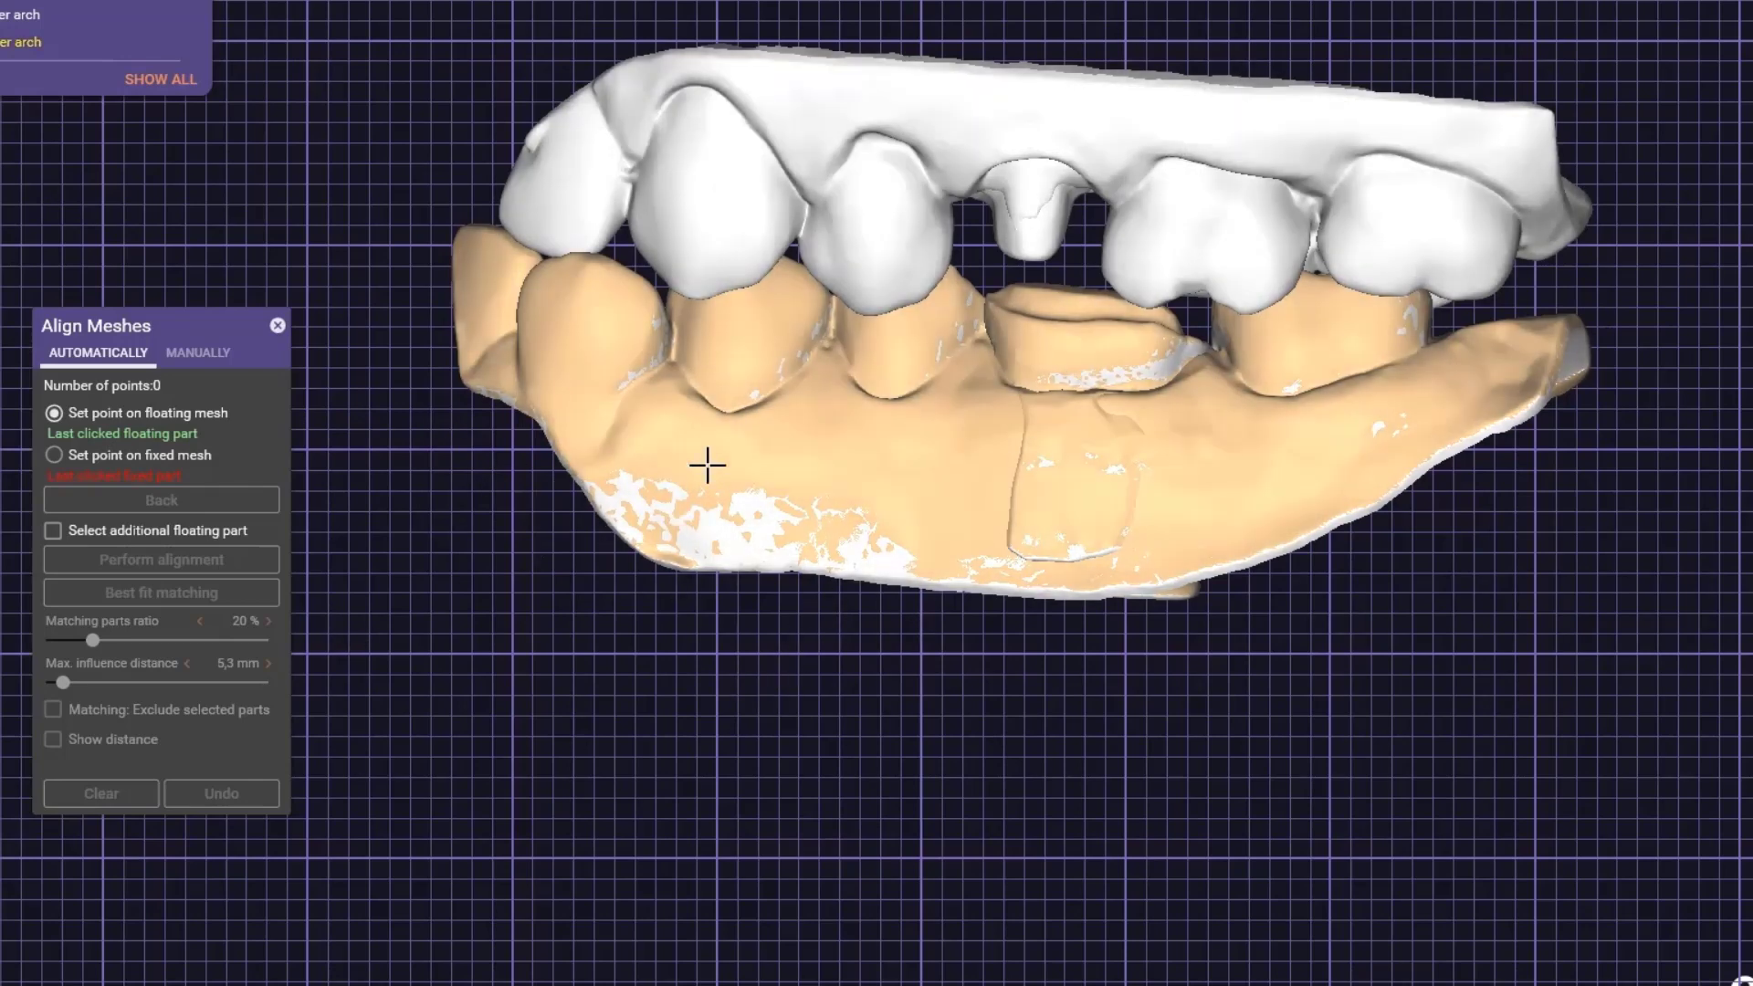
right_drag(1424, 430, 1255, 388)
right_drag(910, 303, 973, 279)
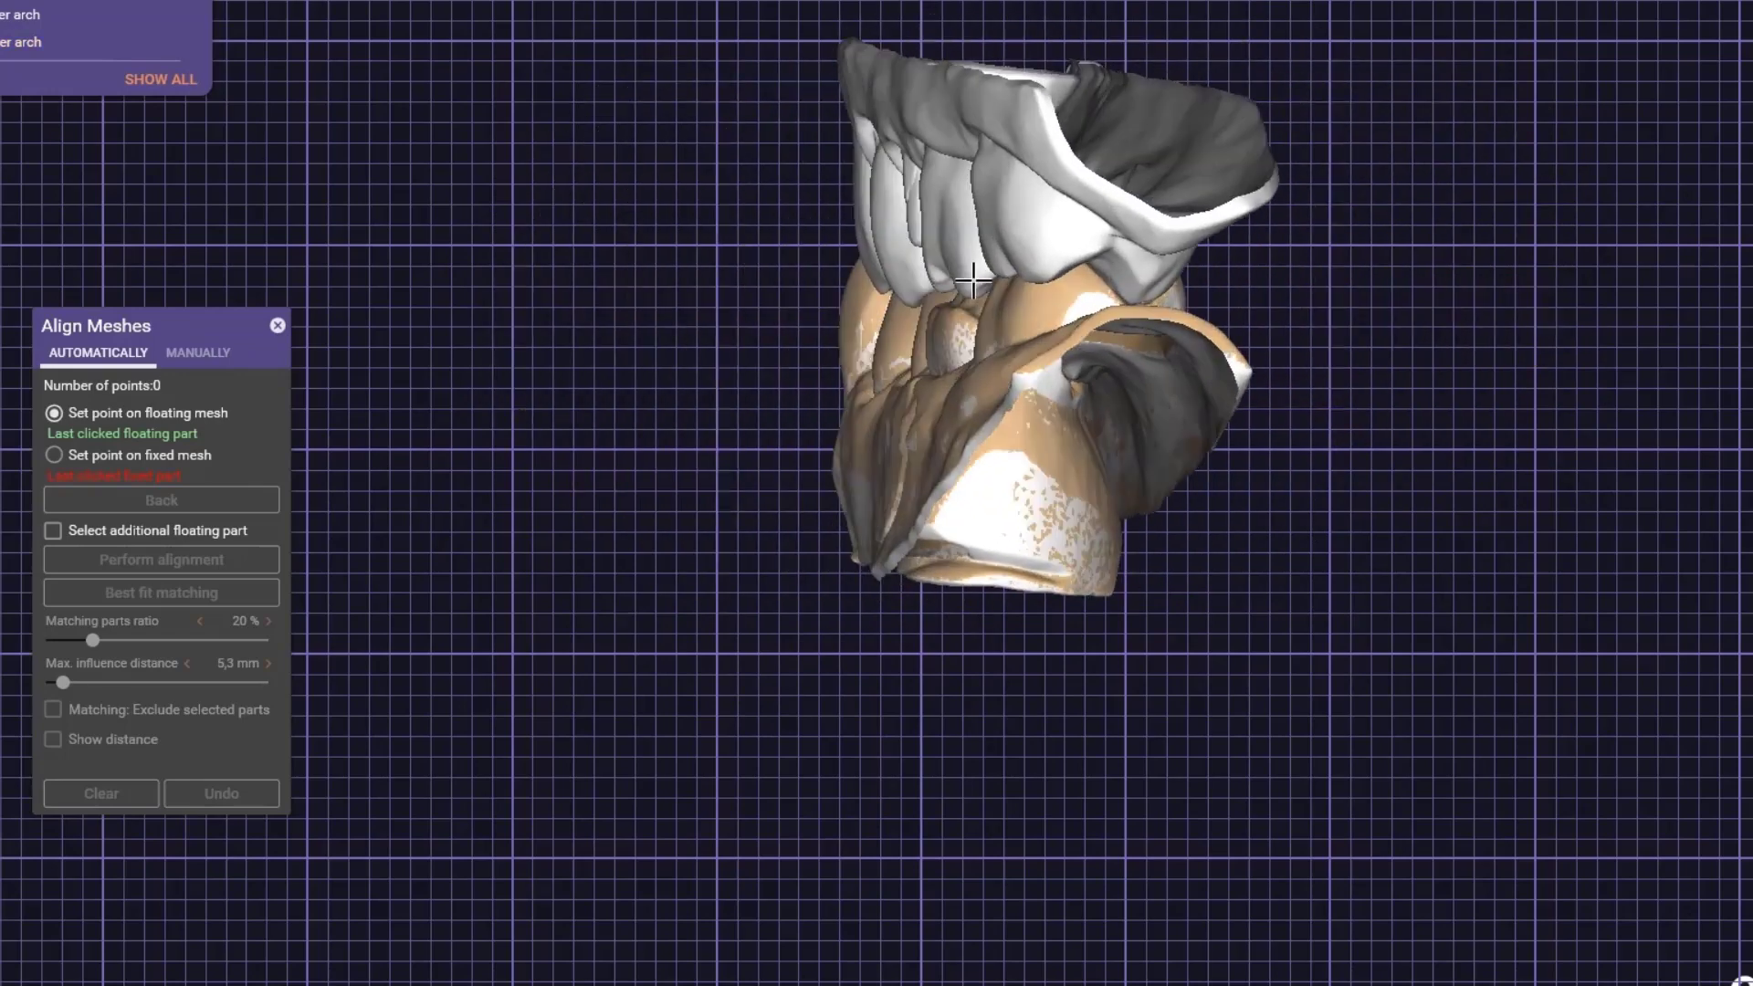
right_drag(965, 383, 667, 702)
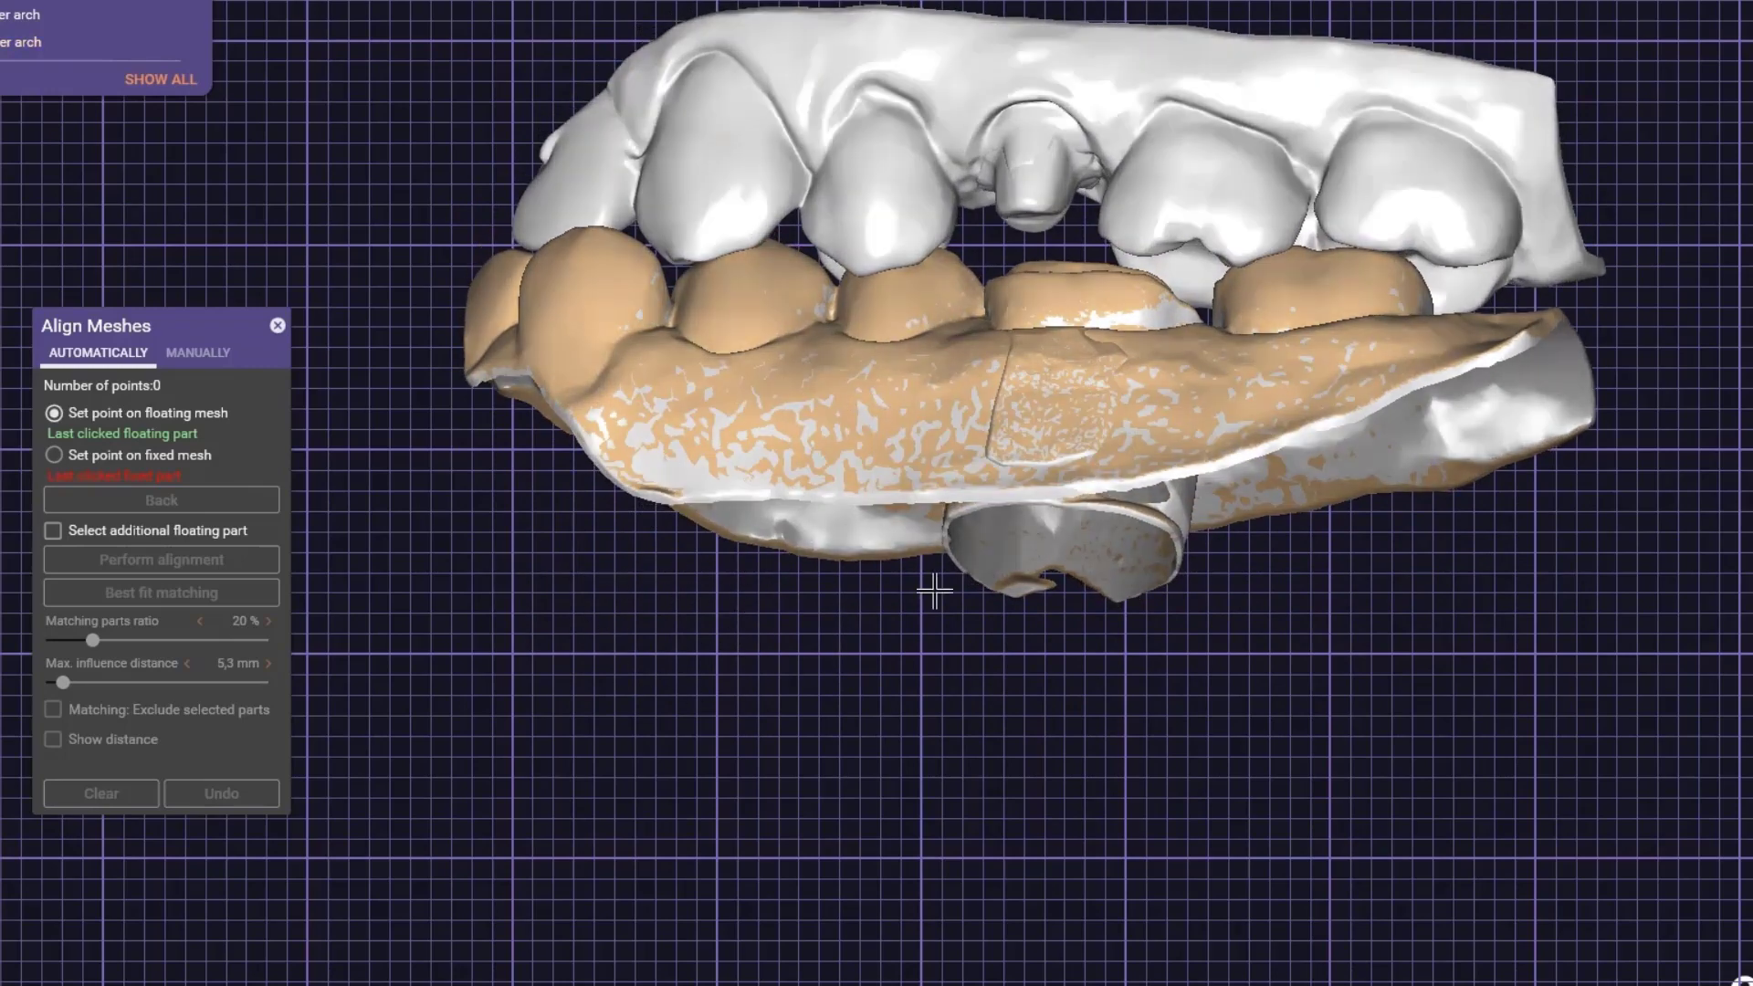
right_drag(1087, 638, 1049, 70)
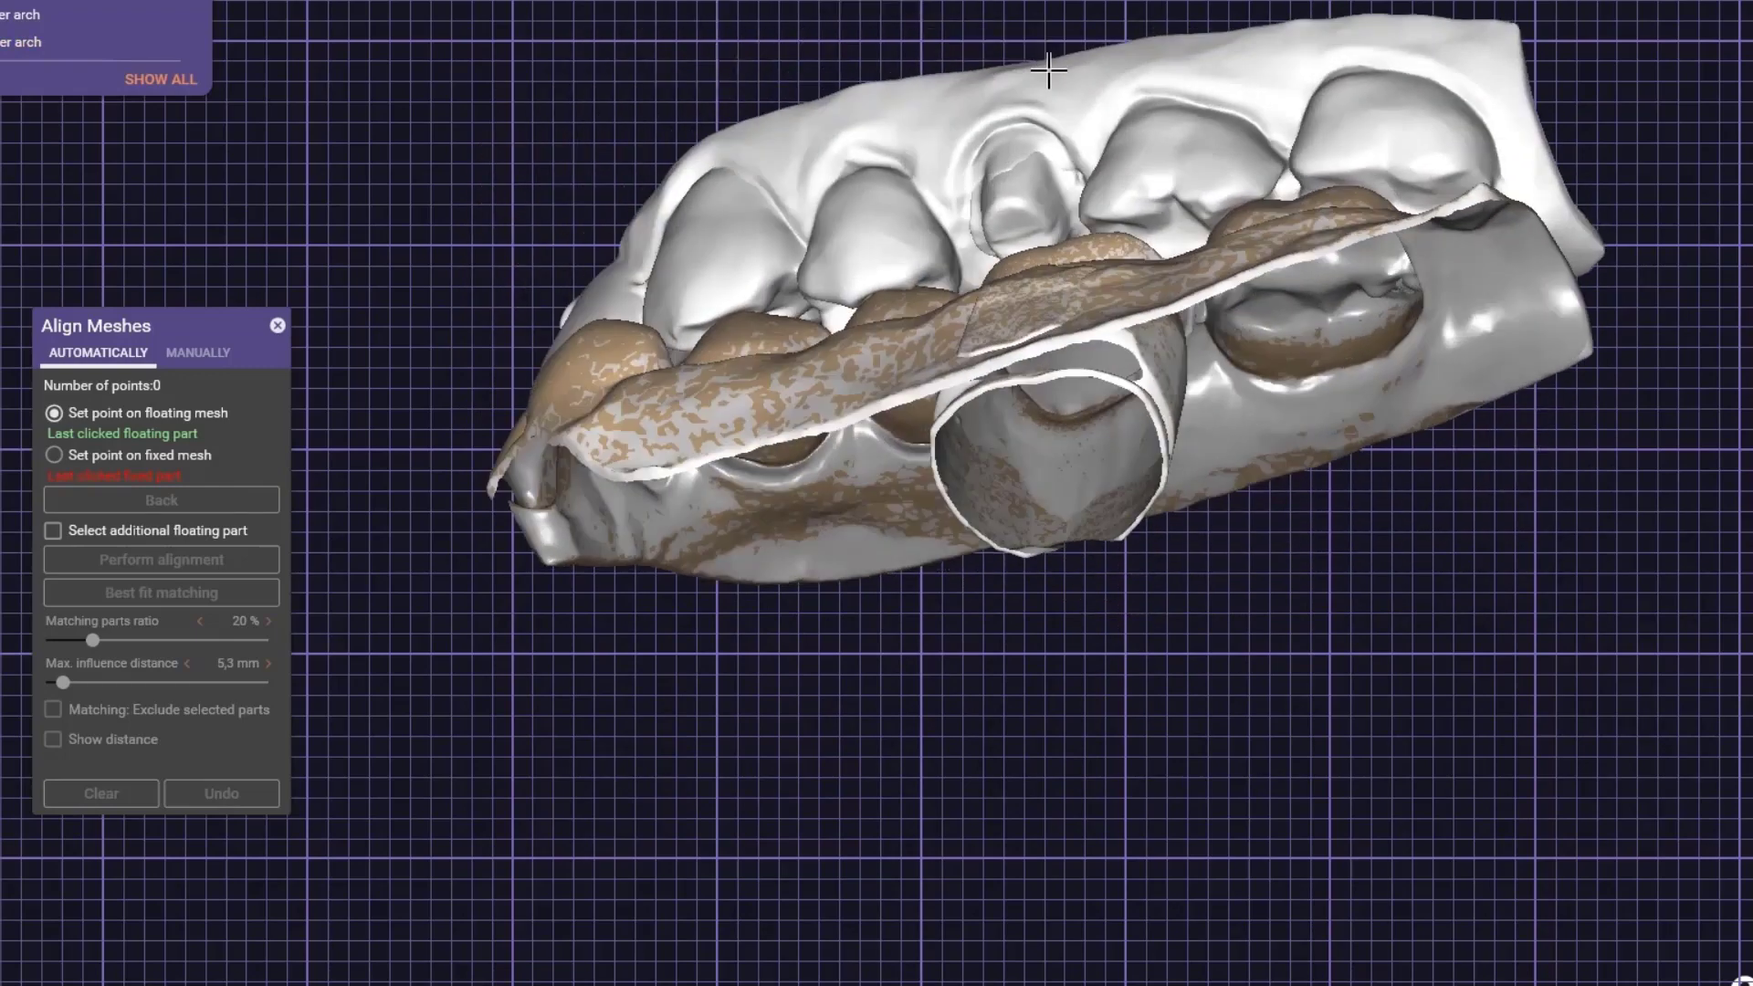
scroll(1027, 208, up, 1)
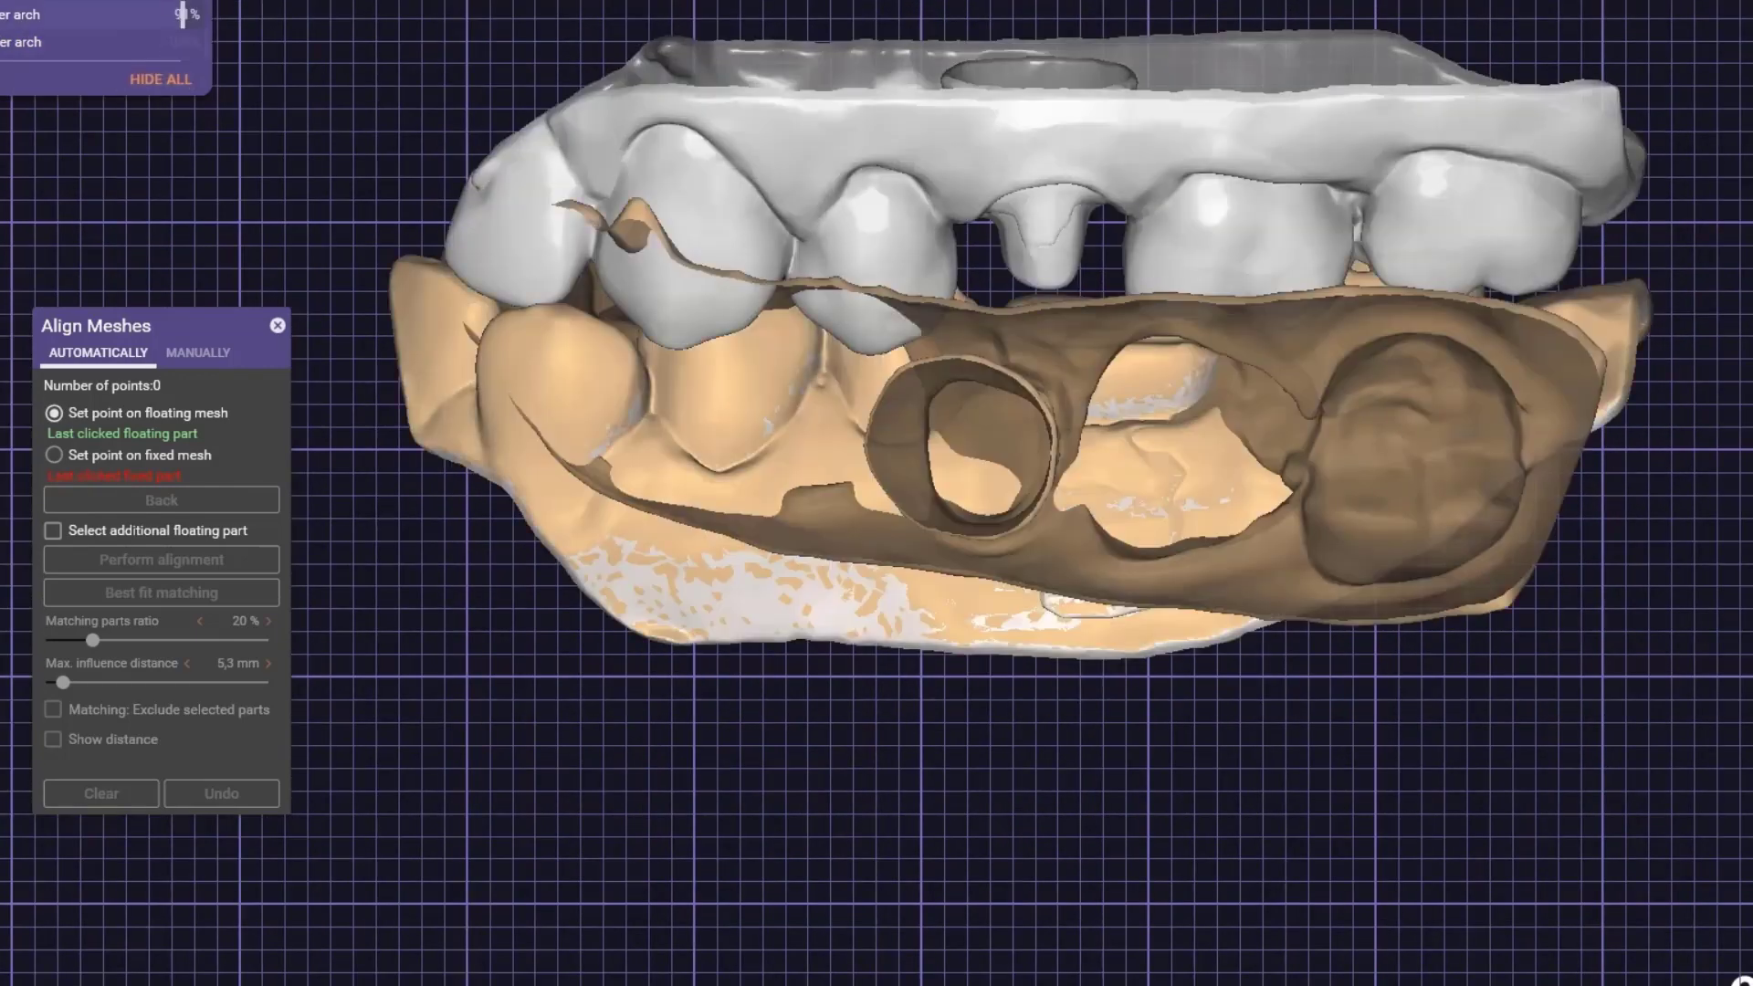
click(178, 15)
click(99, 51)
right_drag(346, 91, 391, 183)
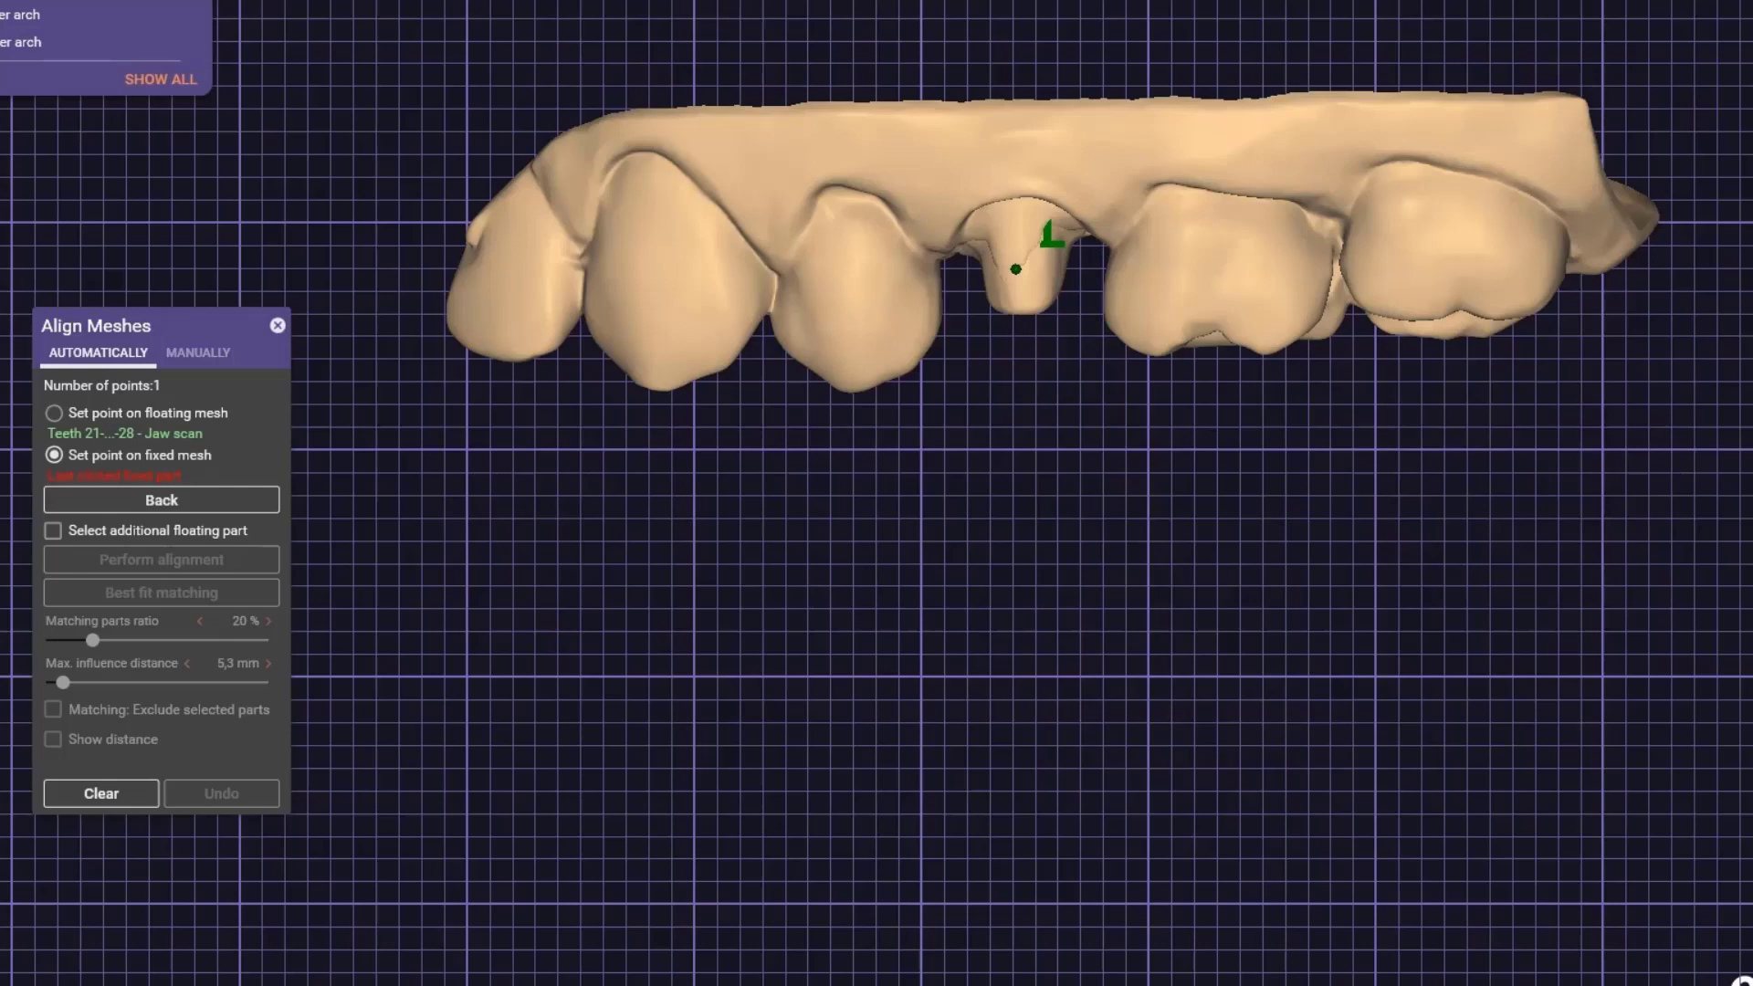
click(36, 15)
click(37, 42)
click(1005, 243)
click(38, 14)
click(38, 42)
right_drag(438, 70, 736, 70)
click(703, 667)
click(37, 15)
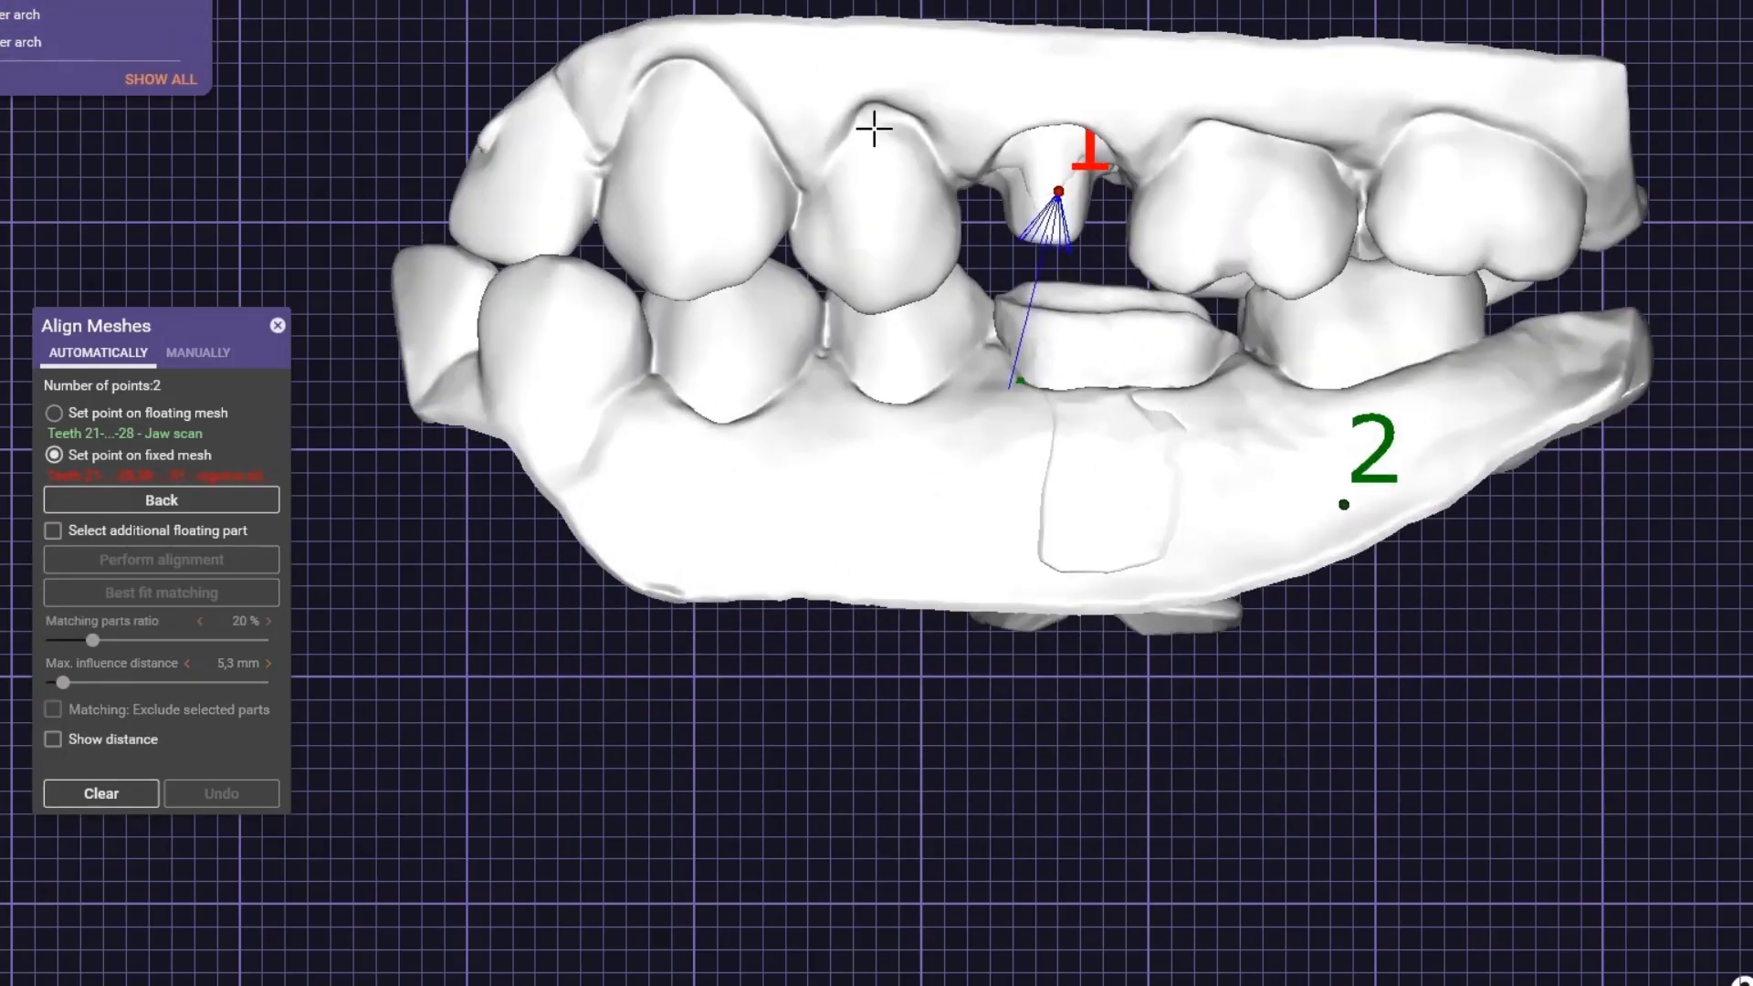
click(872, 125)
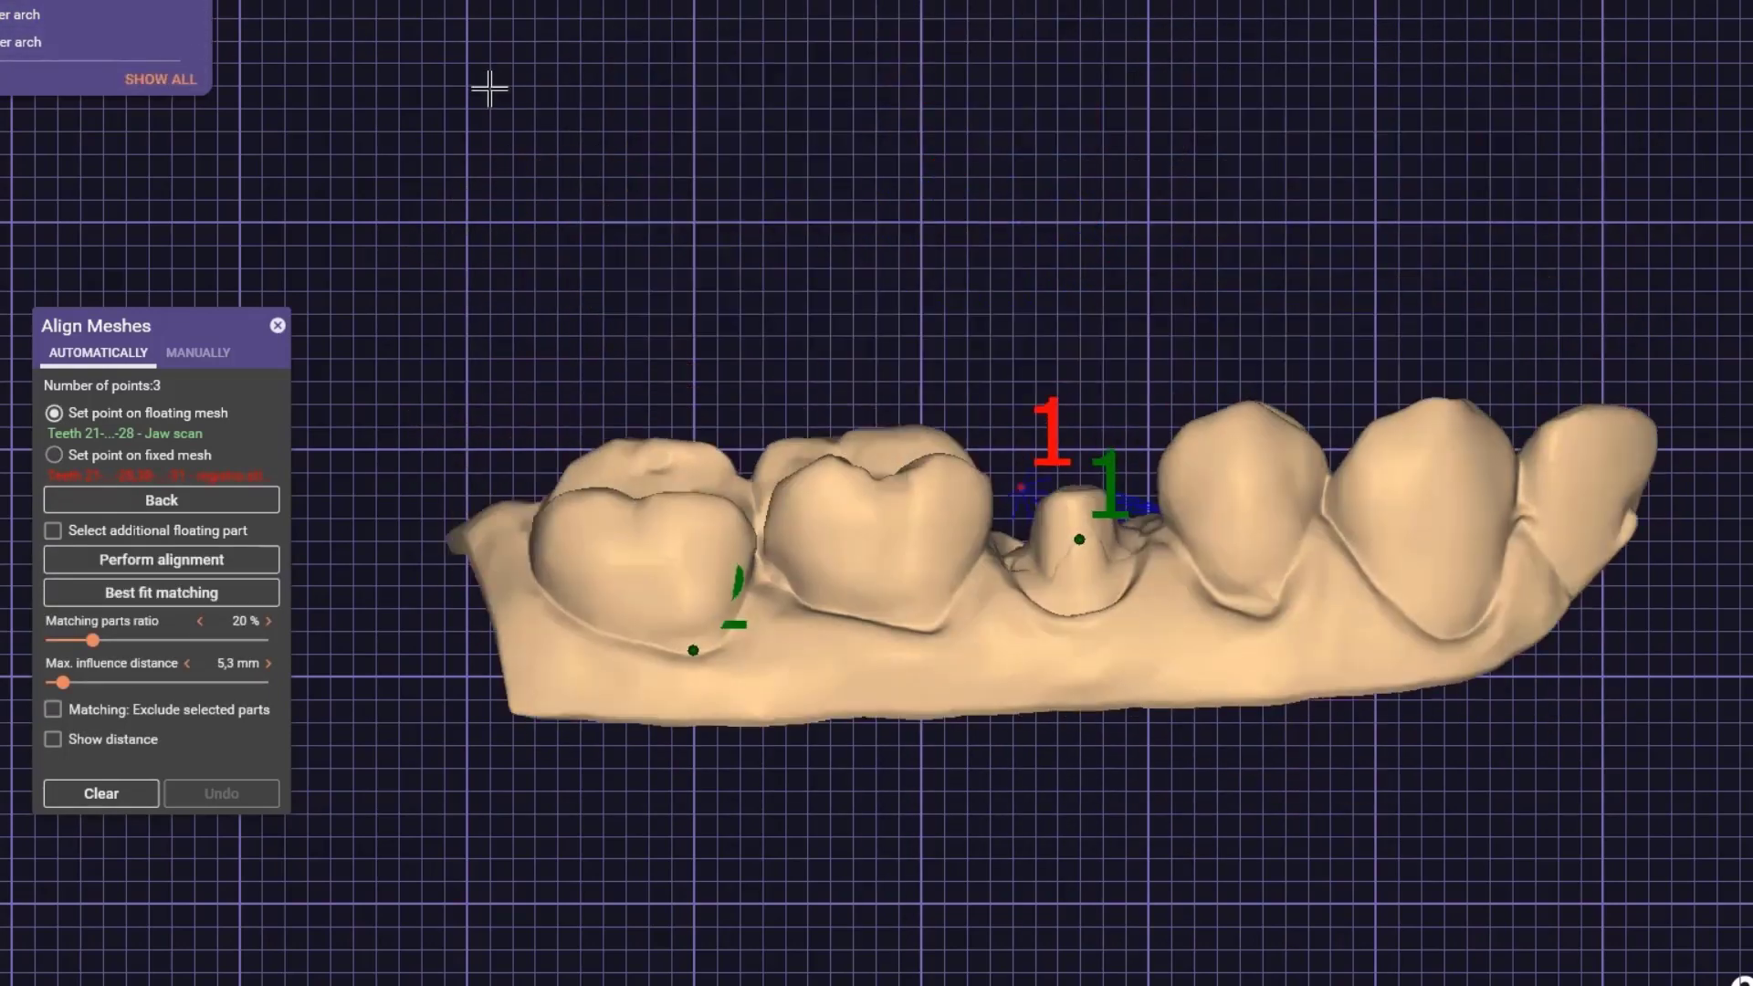
click(1079, 544)
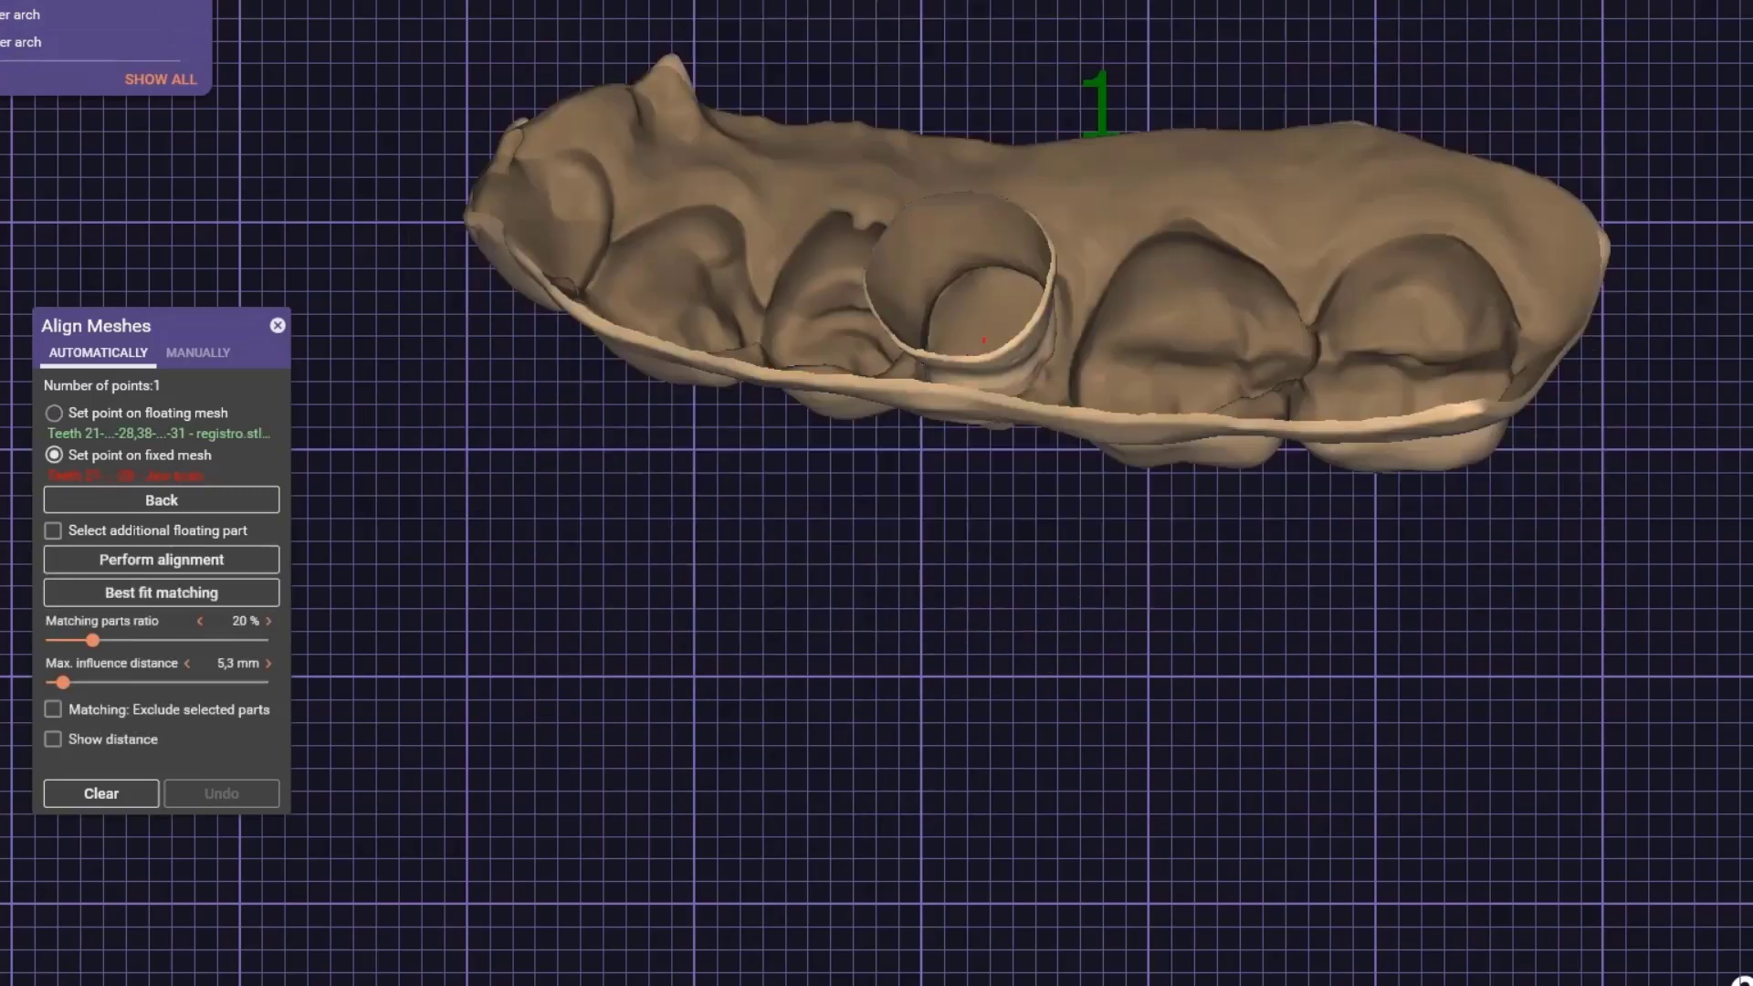
click(731, 633)
click(266, 508)
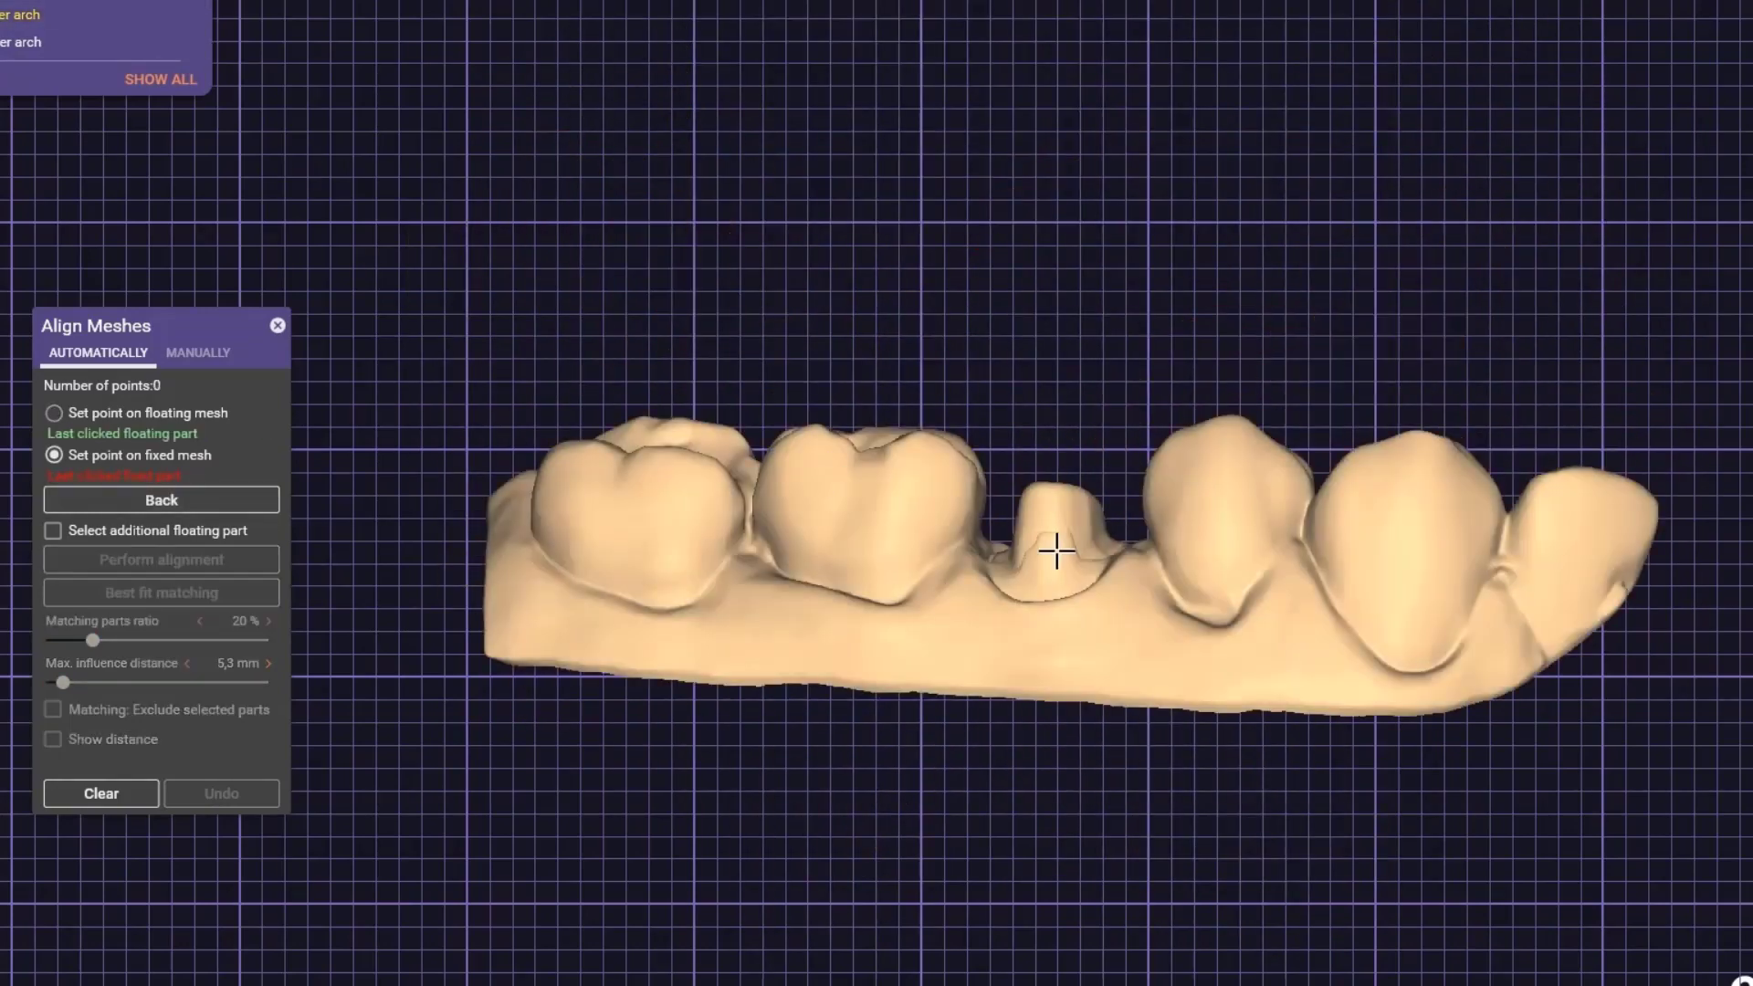
click(1030, 251)
click(1030, 179)
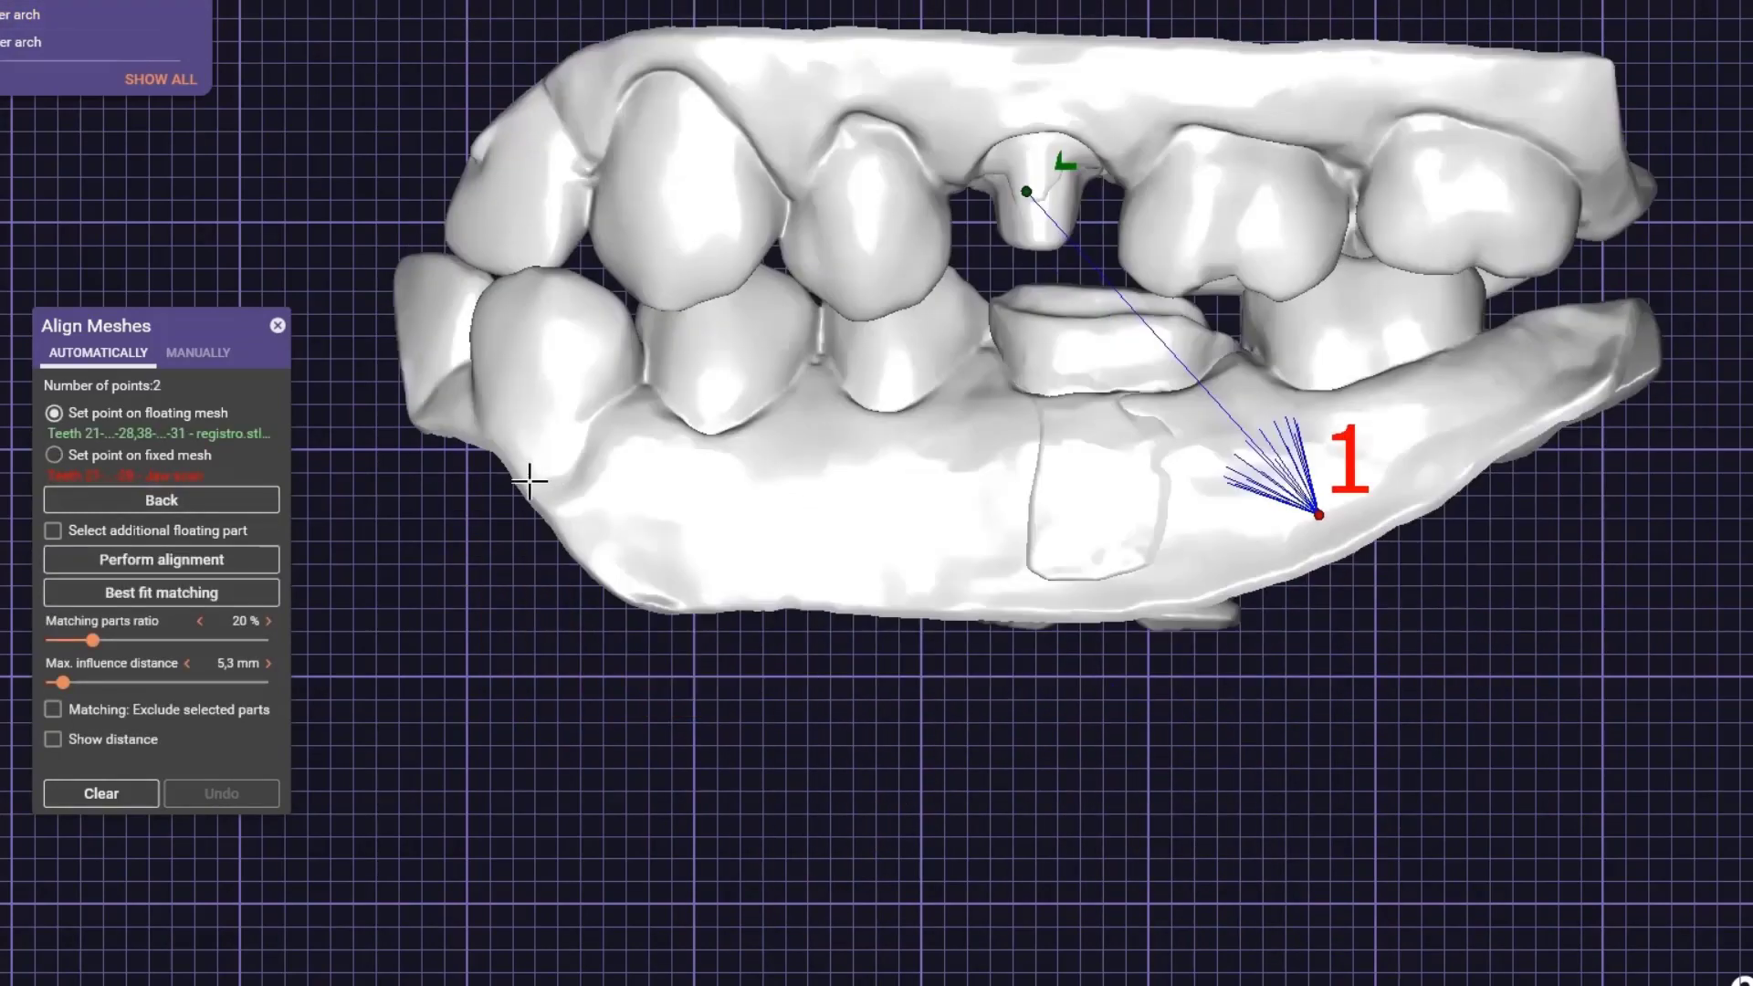
click(1421, 132)
click(733, 287)
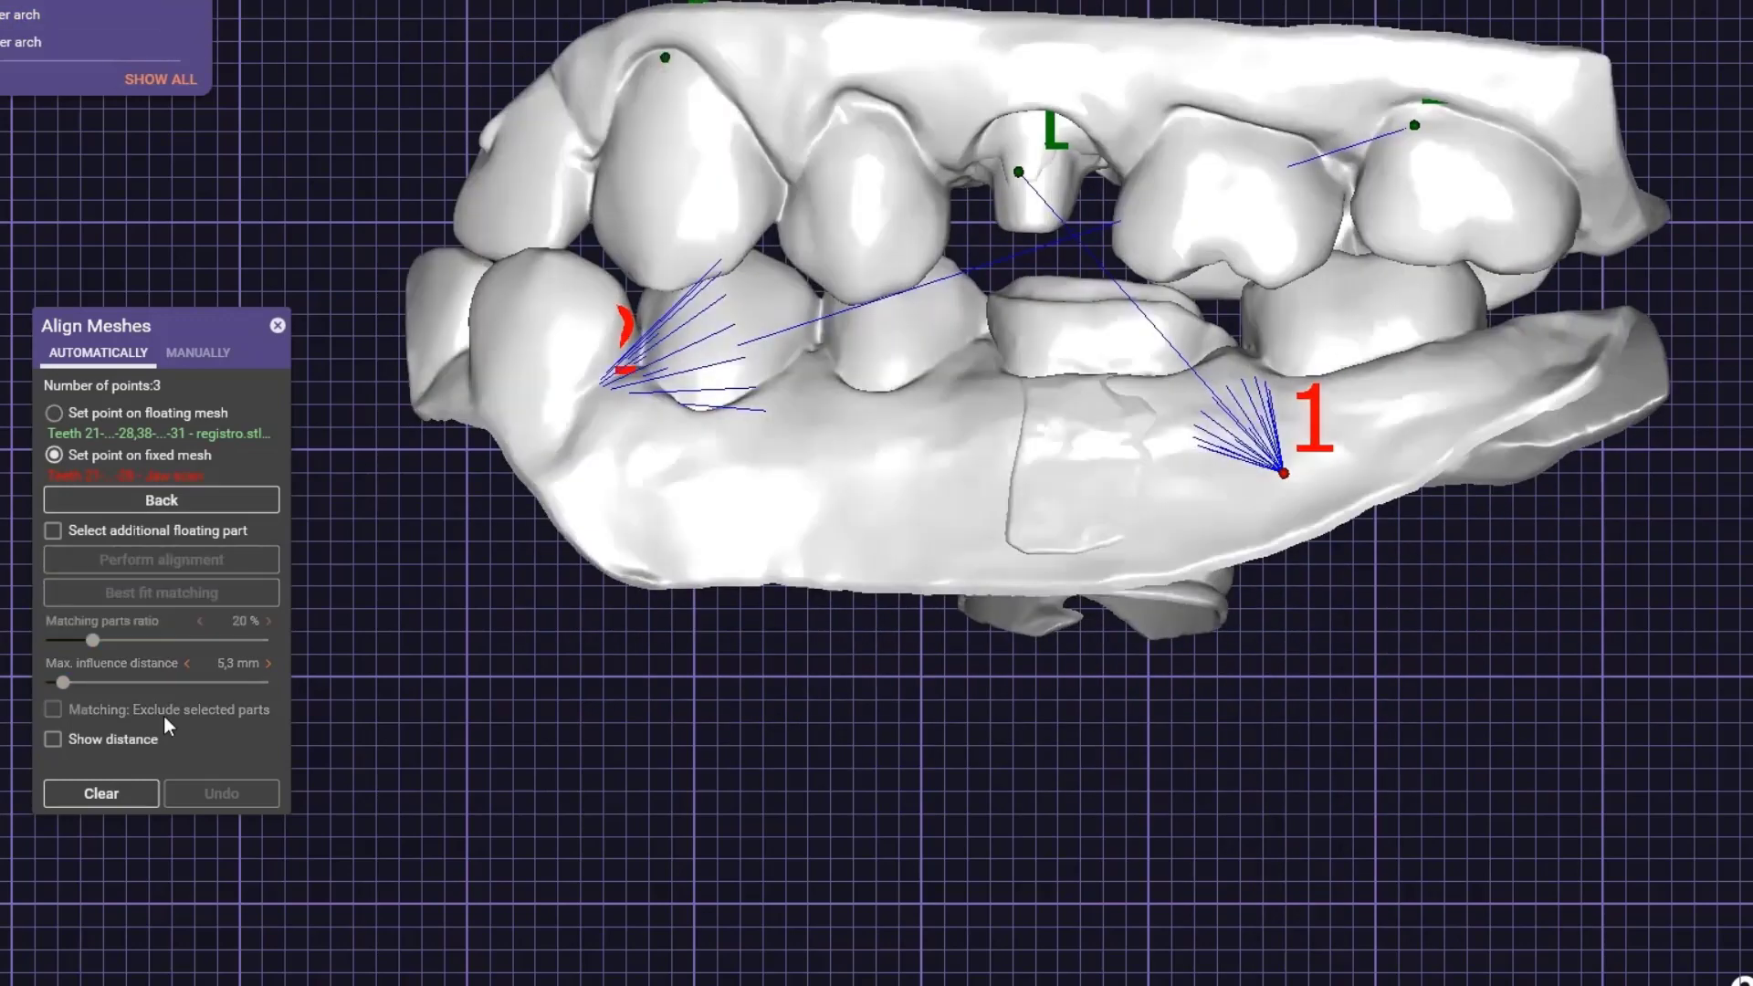
click(164, 513)
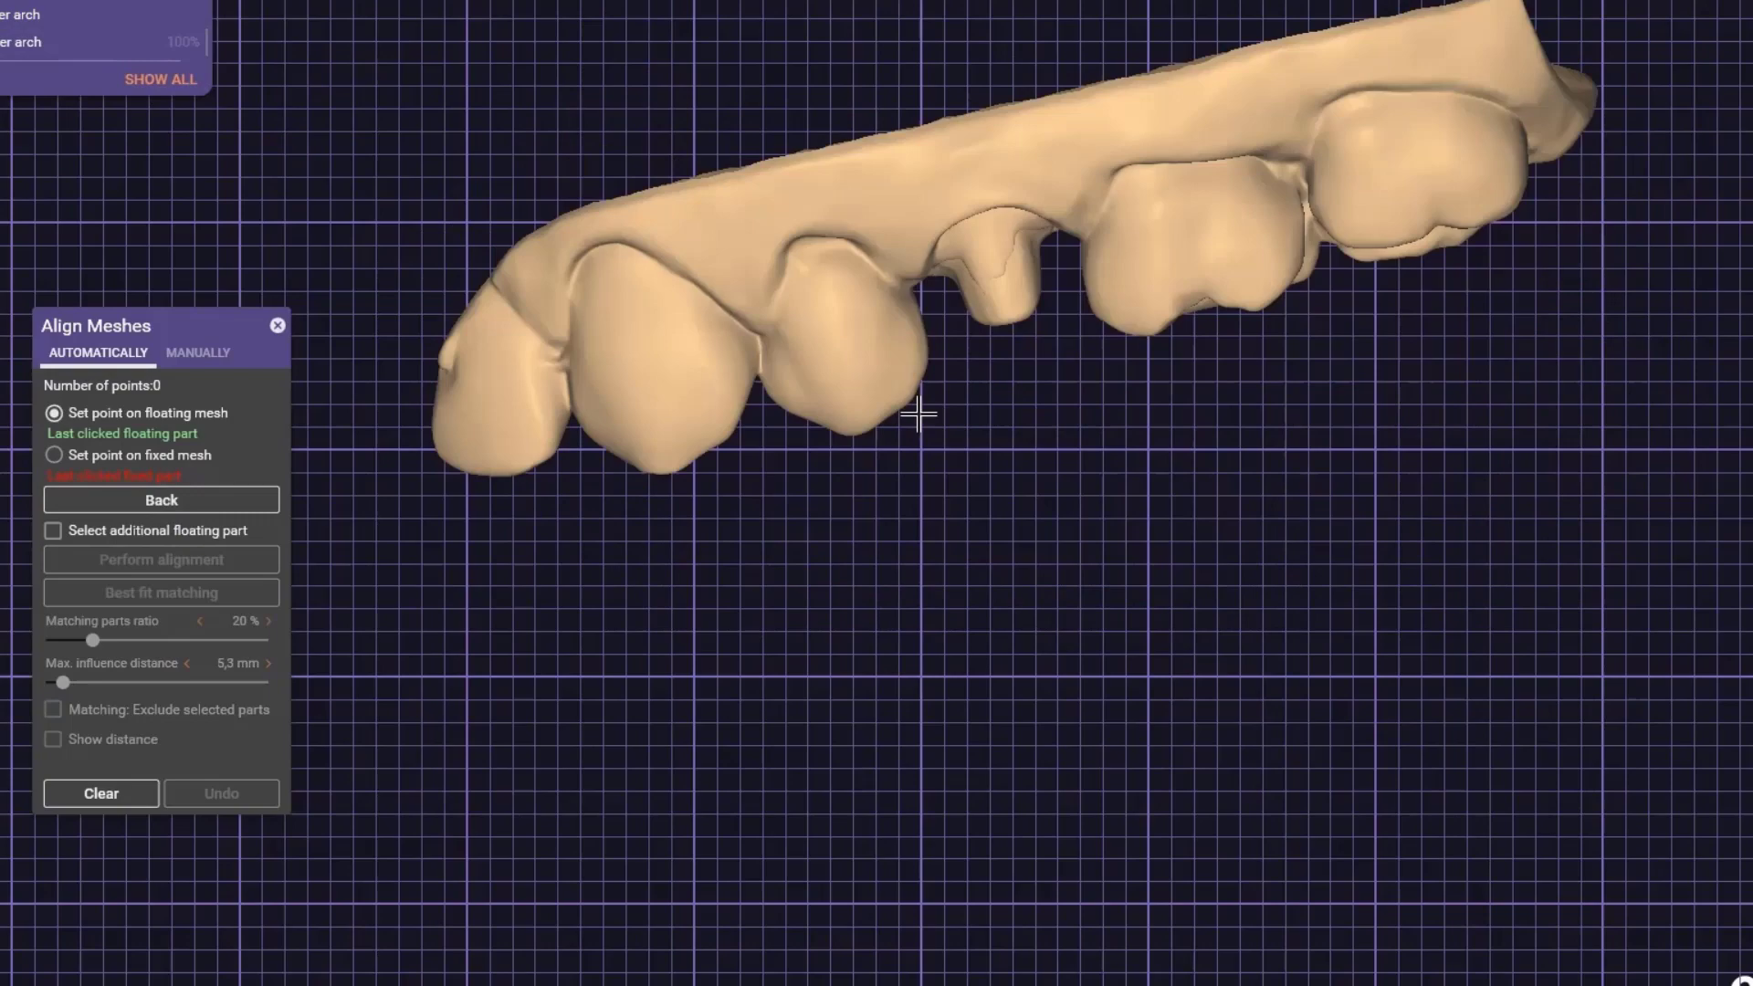
Step: Set two point pairs, upper jaw scan floating and registro mesh fixed, on prepared tooth 25 and at the buccal gum margin of molar 27
click(1035, 261)
click(24, 15)
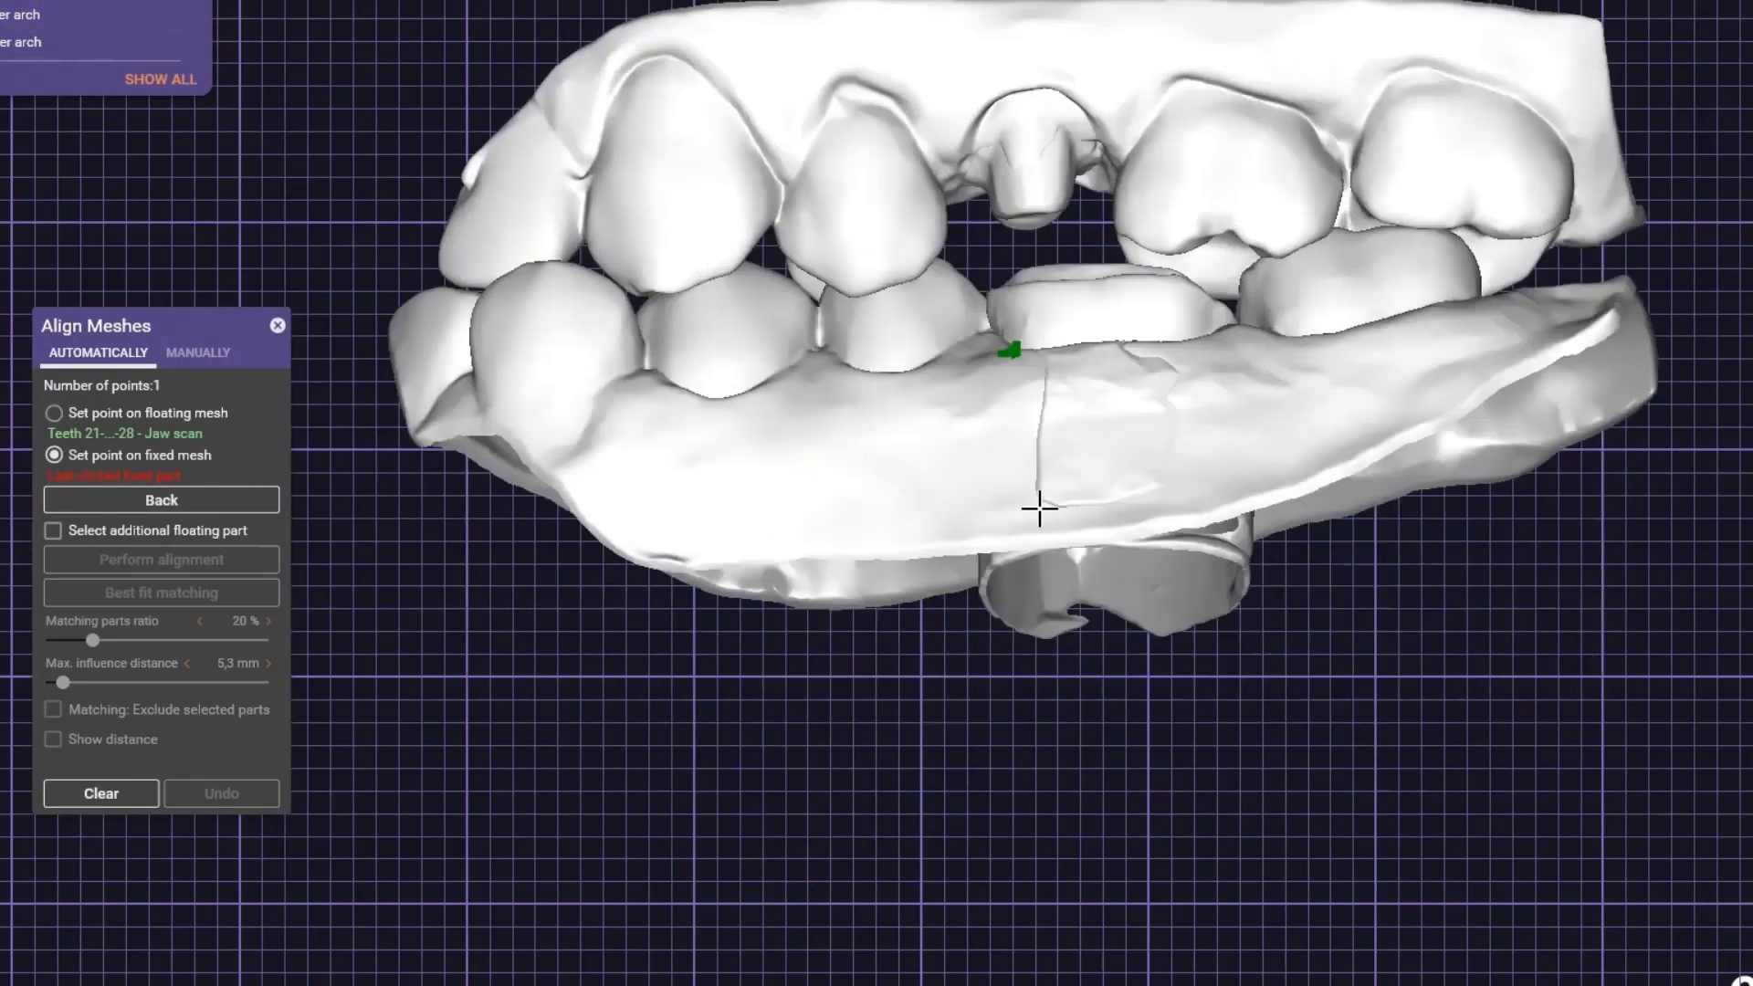
click(1022, 185)
click(1408, 180)
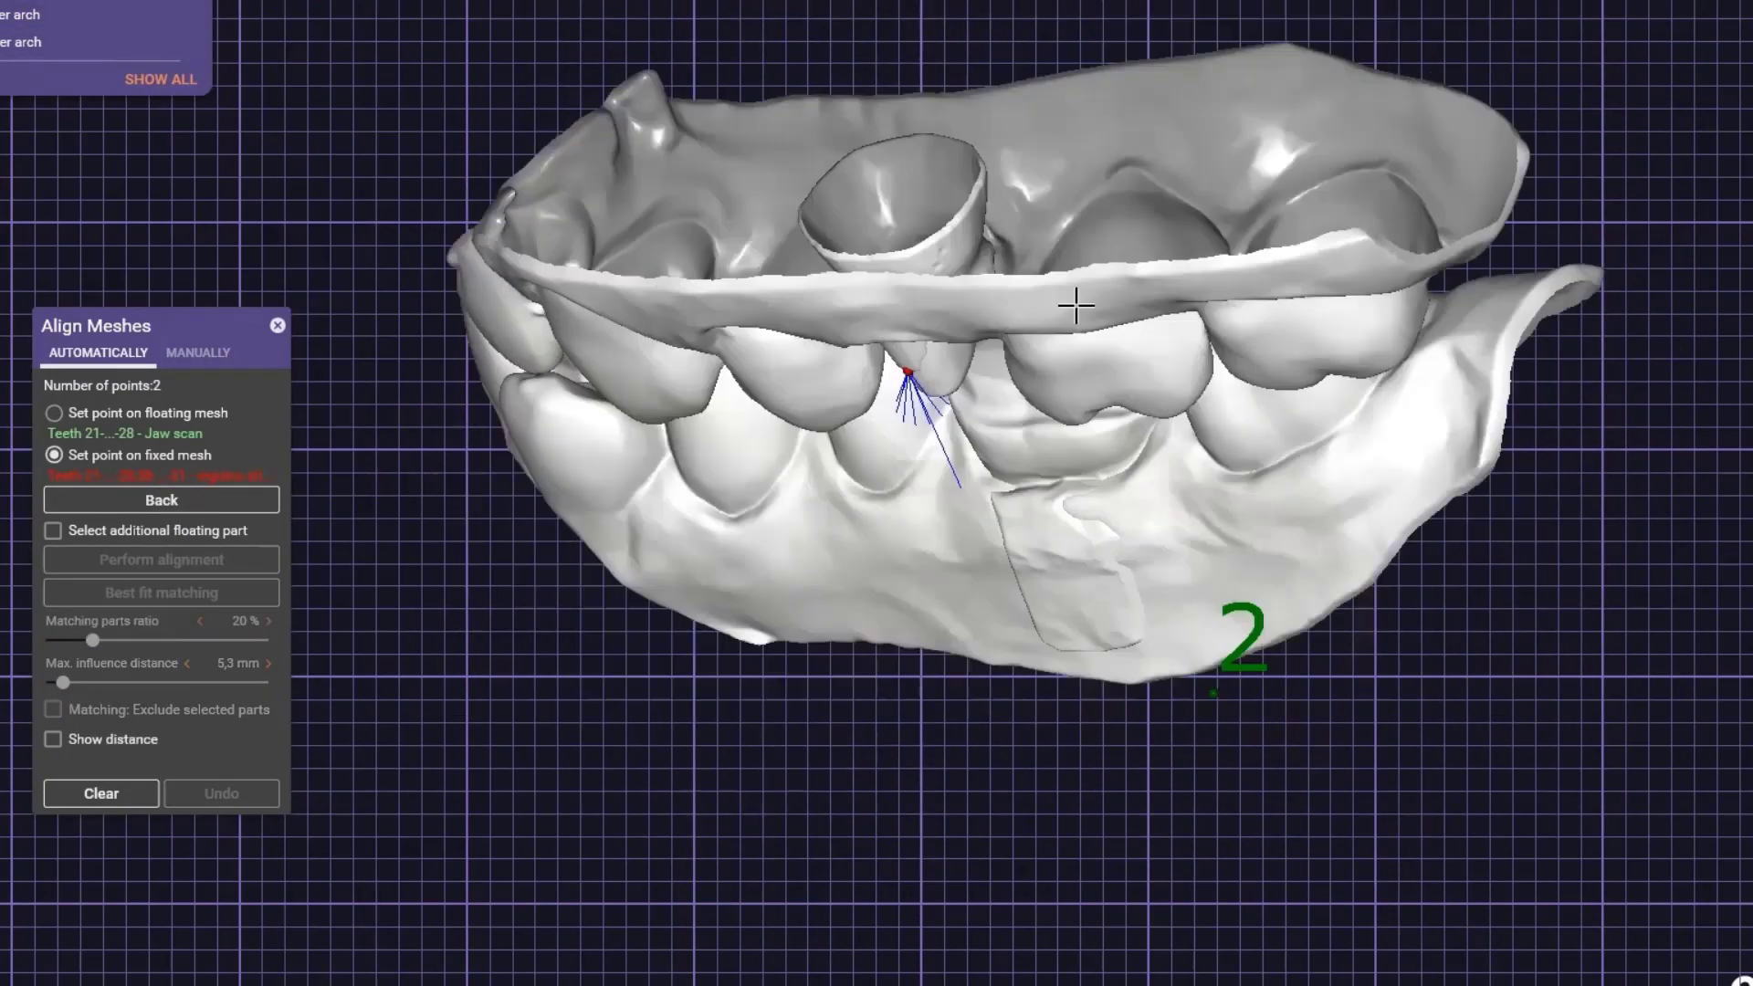
click(1076, 305)
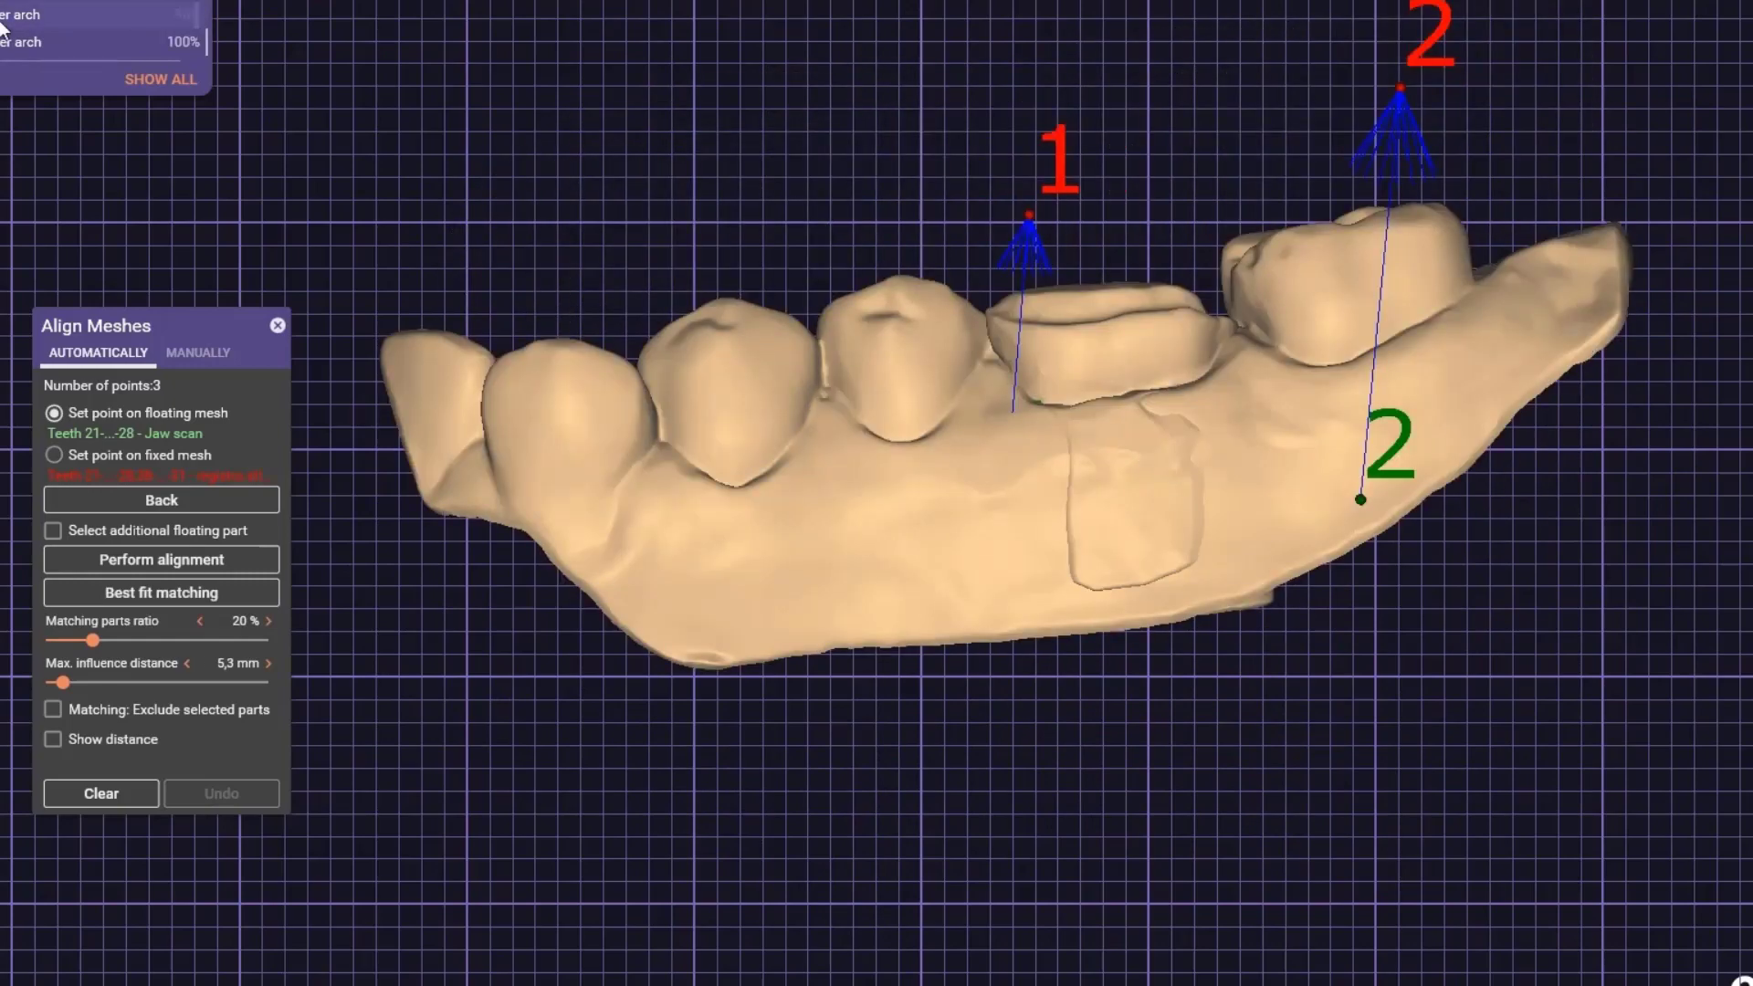
Step: Set the third point pair at the buccal gum margin of upper canine 23, on the upper jaw scan and the registro mesh
click(65, 97)
right_drag(821, 511, 822, 274)
click(666, 149)
click(66, 36)
click(66, 69)
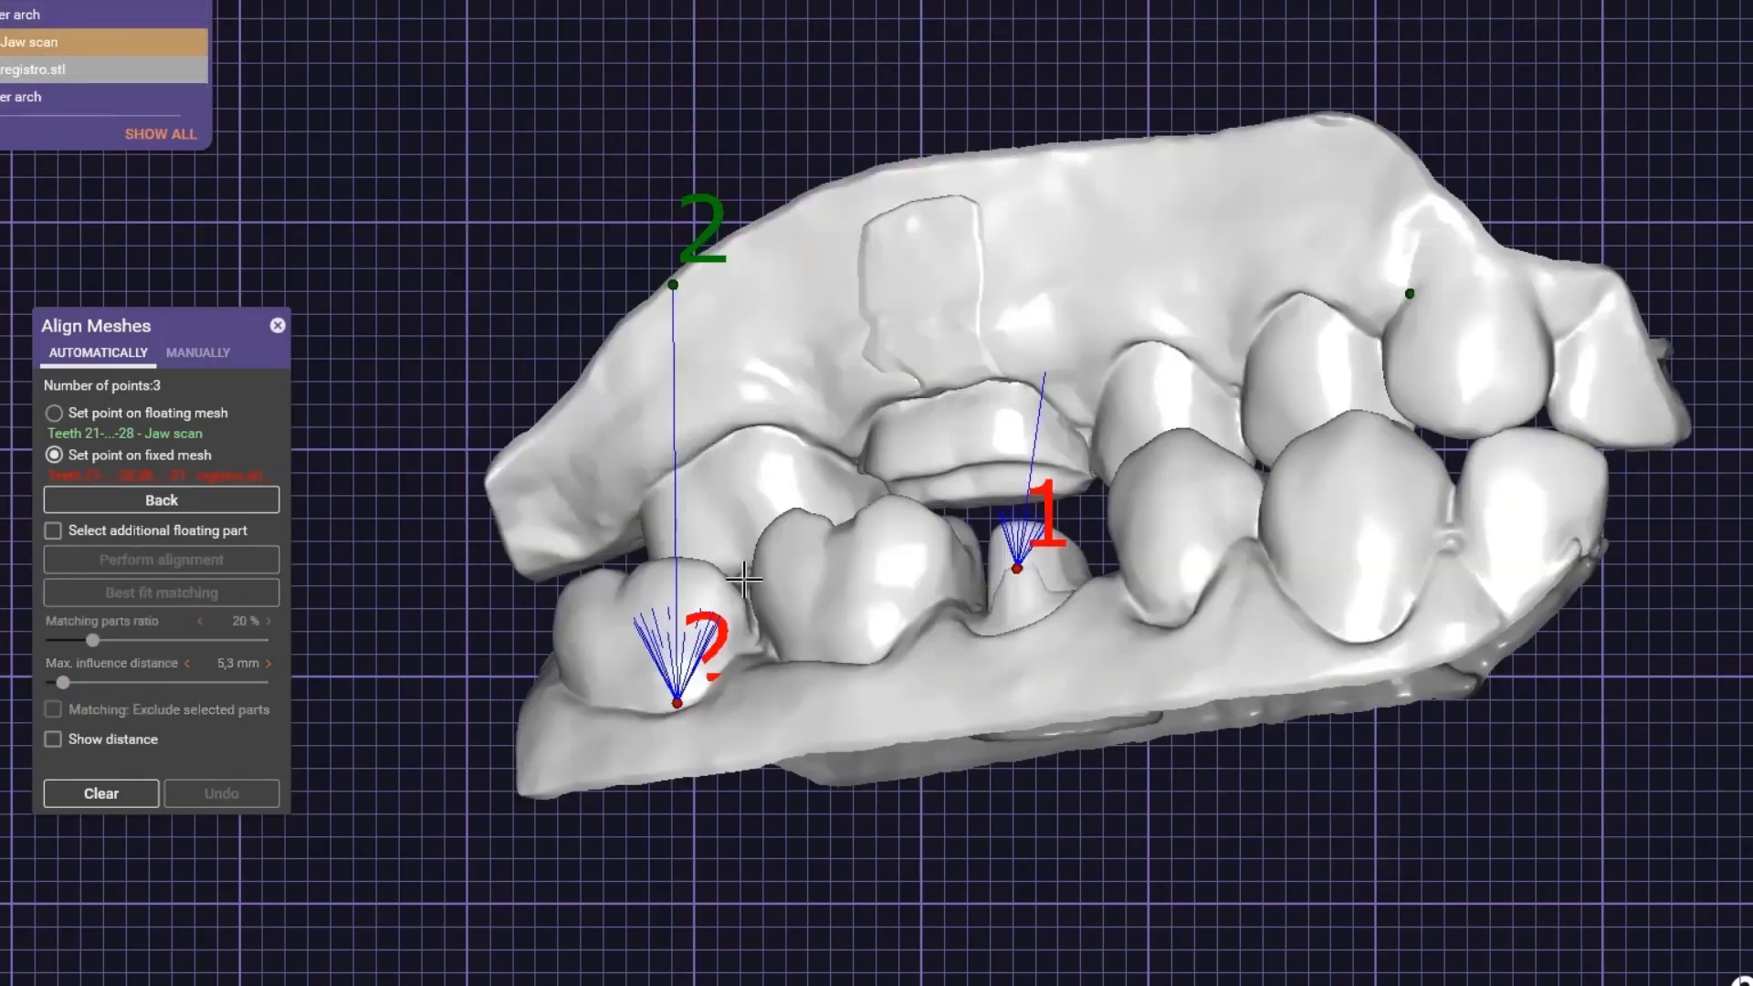
right_drag(694, 511, 1005, 511)
click(640, 40)
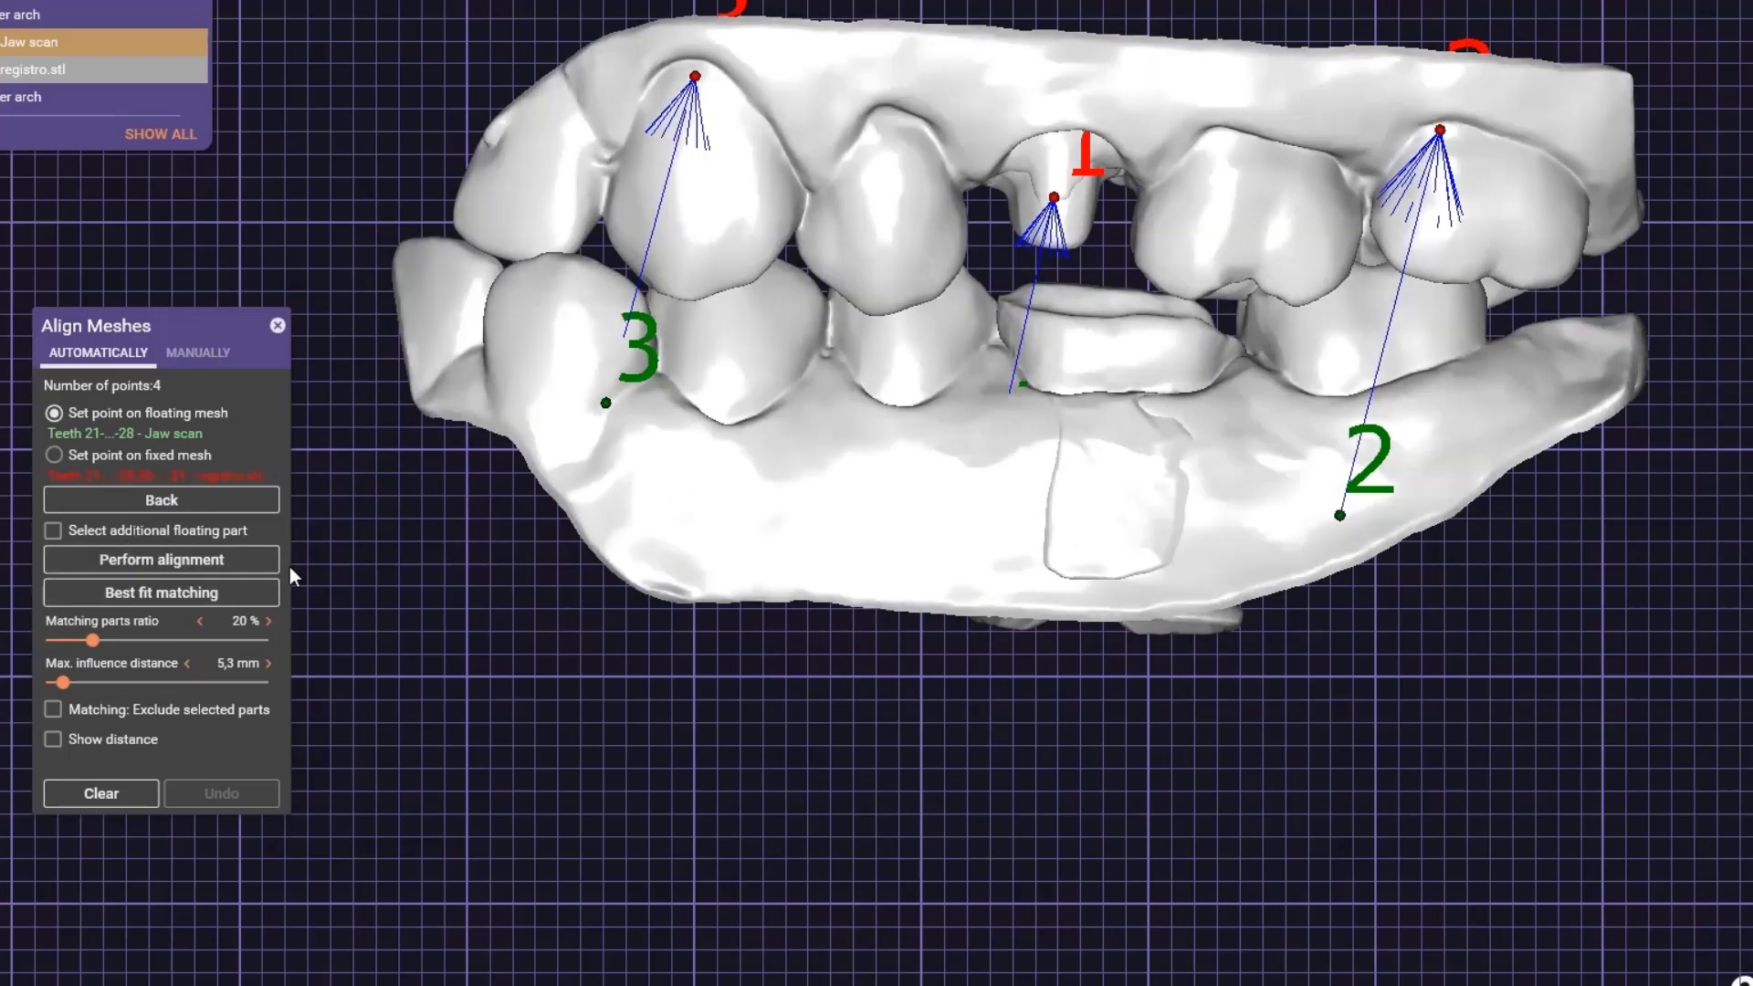
Step: Align the upper jaw scan to the registro mesh by the points and best fit matching, and check the distances in false colors
click(158, 560)
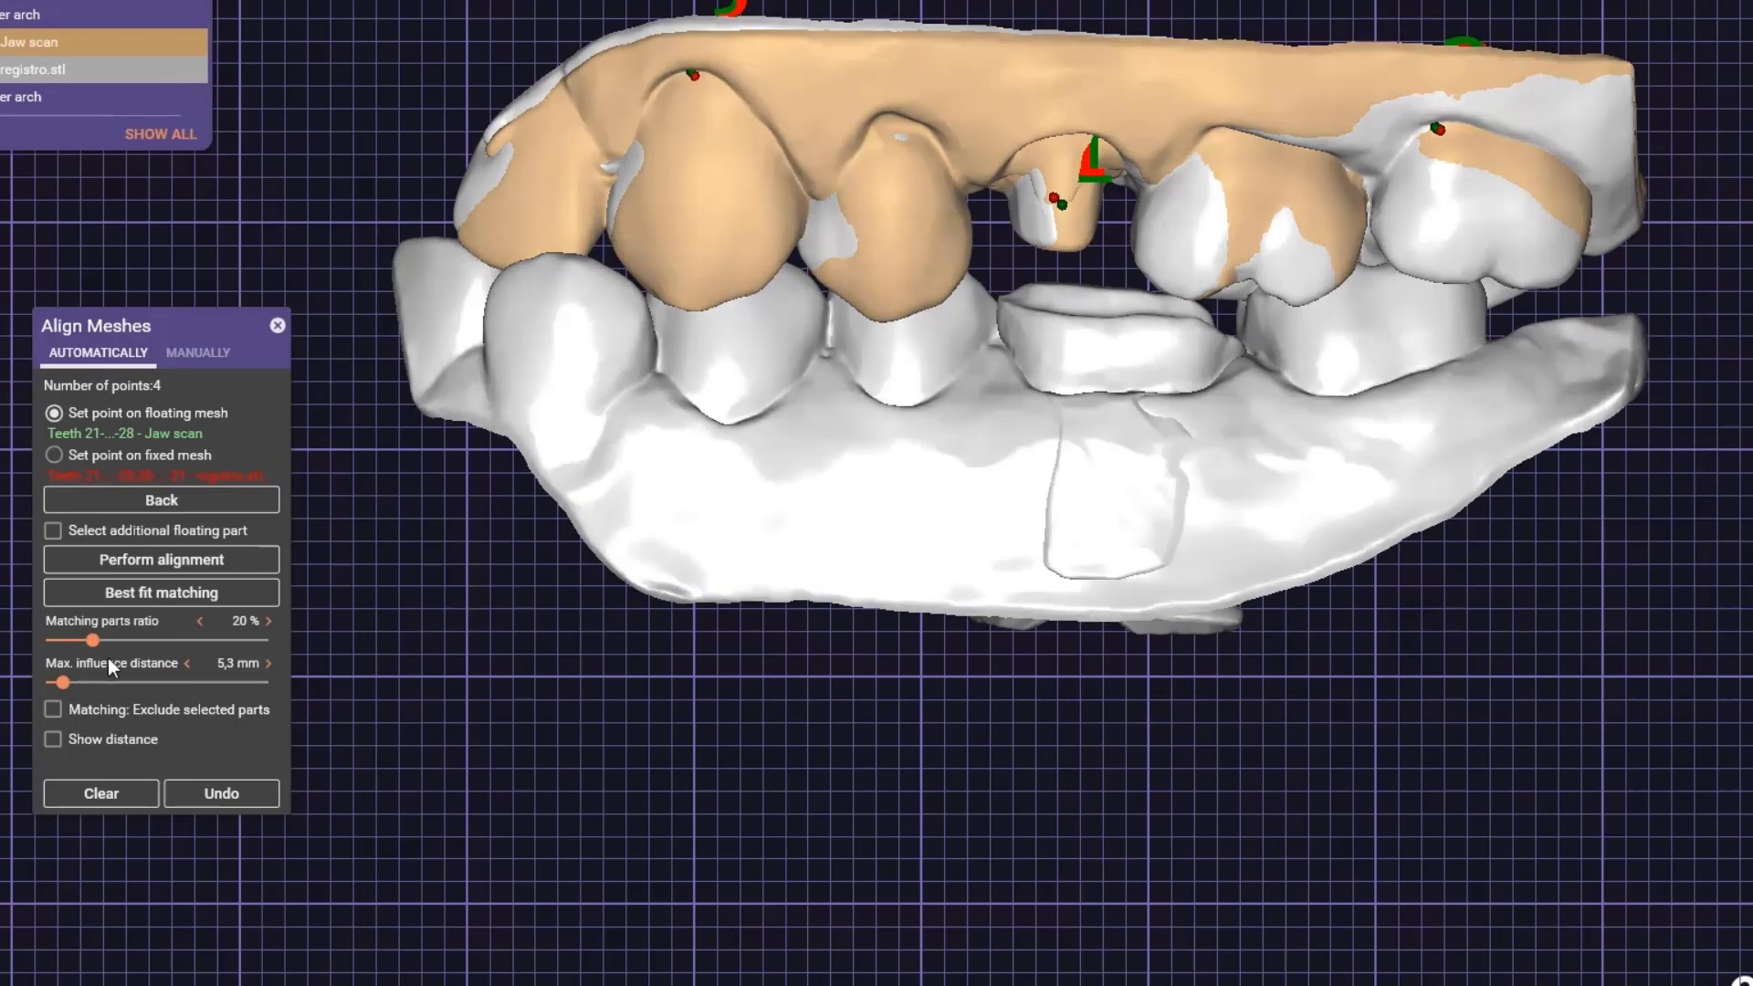
click(97, 603)
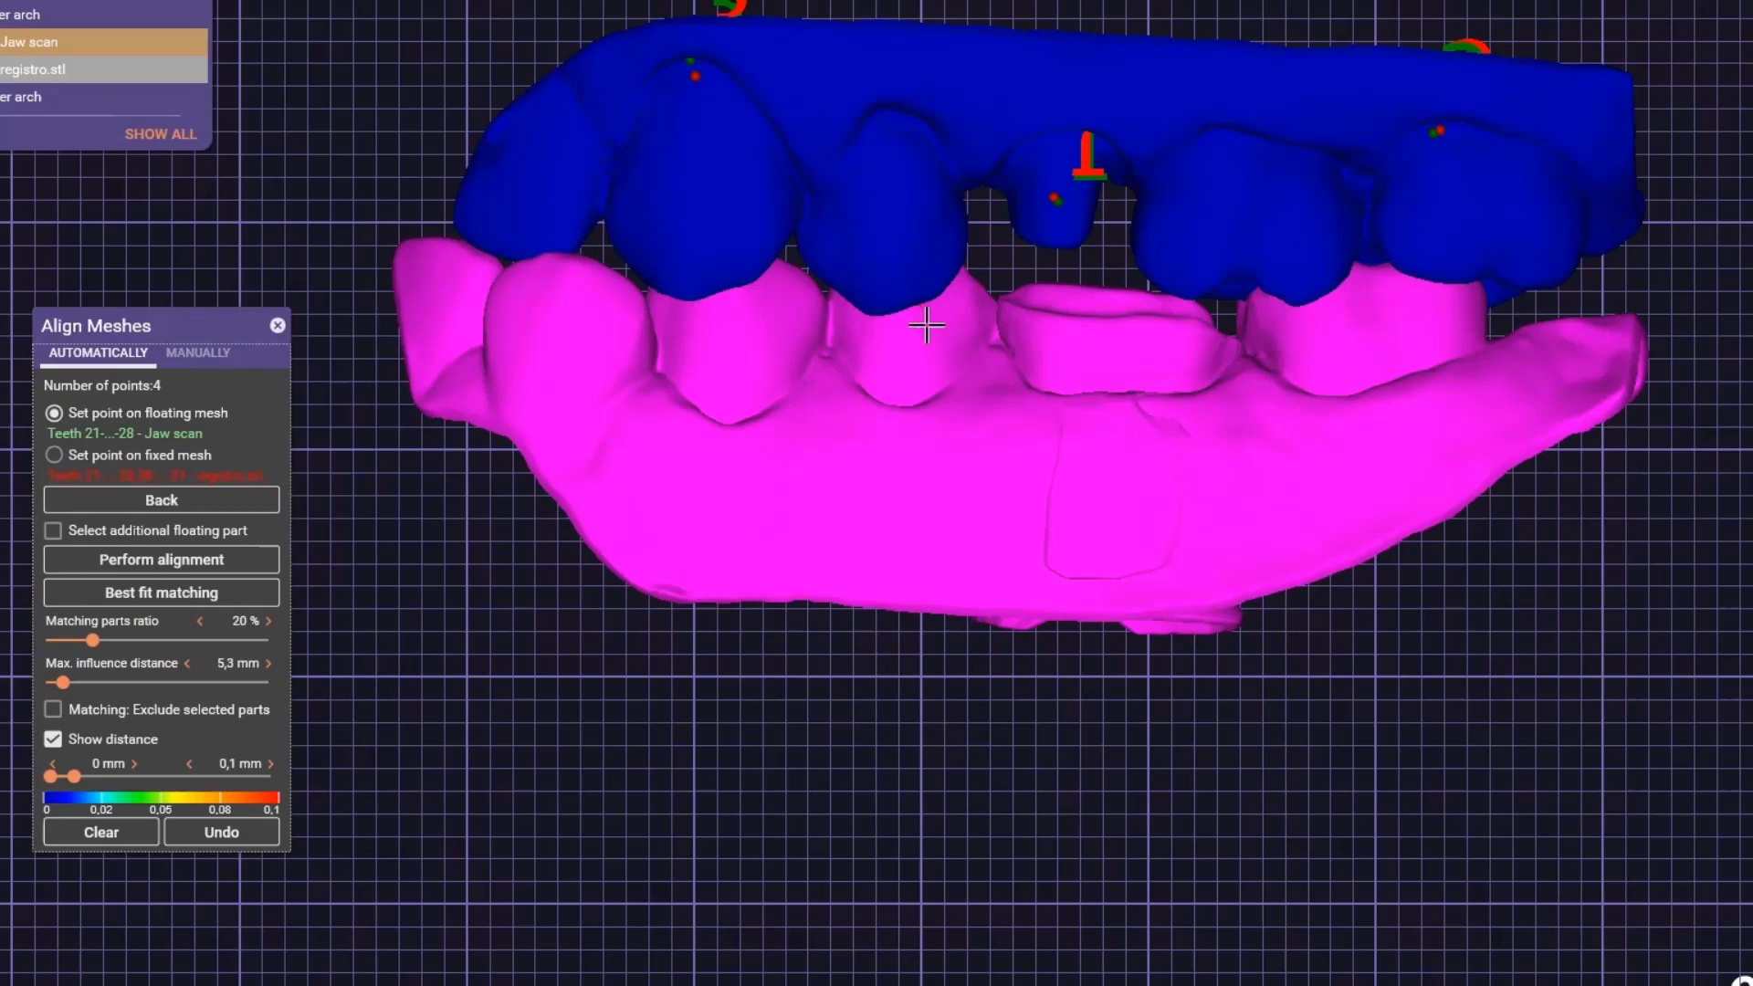
right_drag(926, 325, 988, 264)
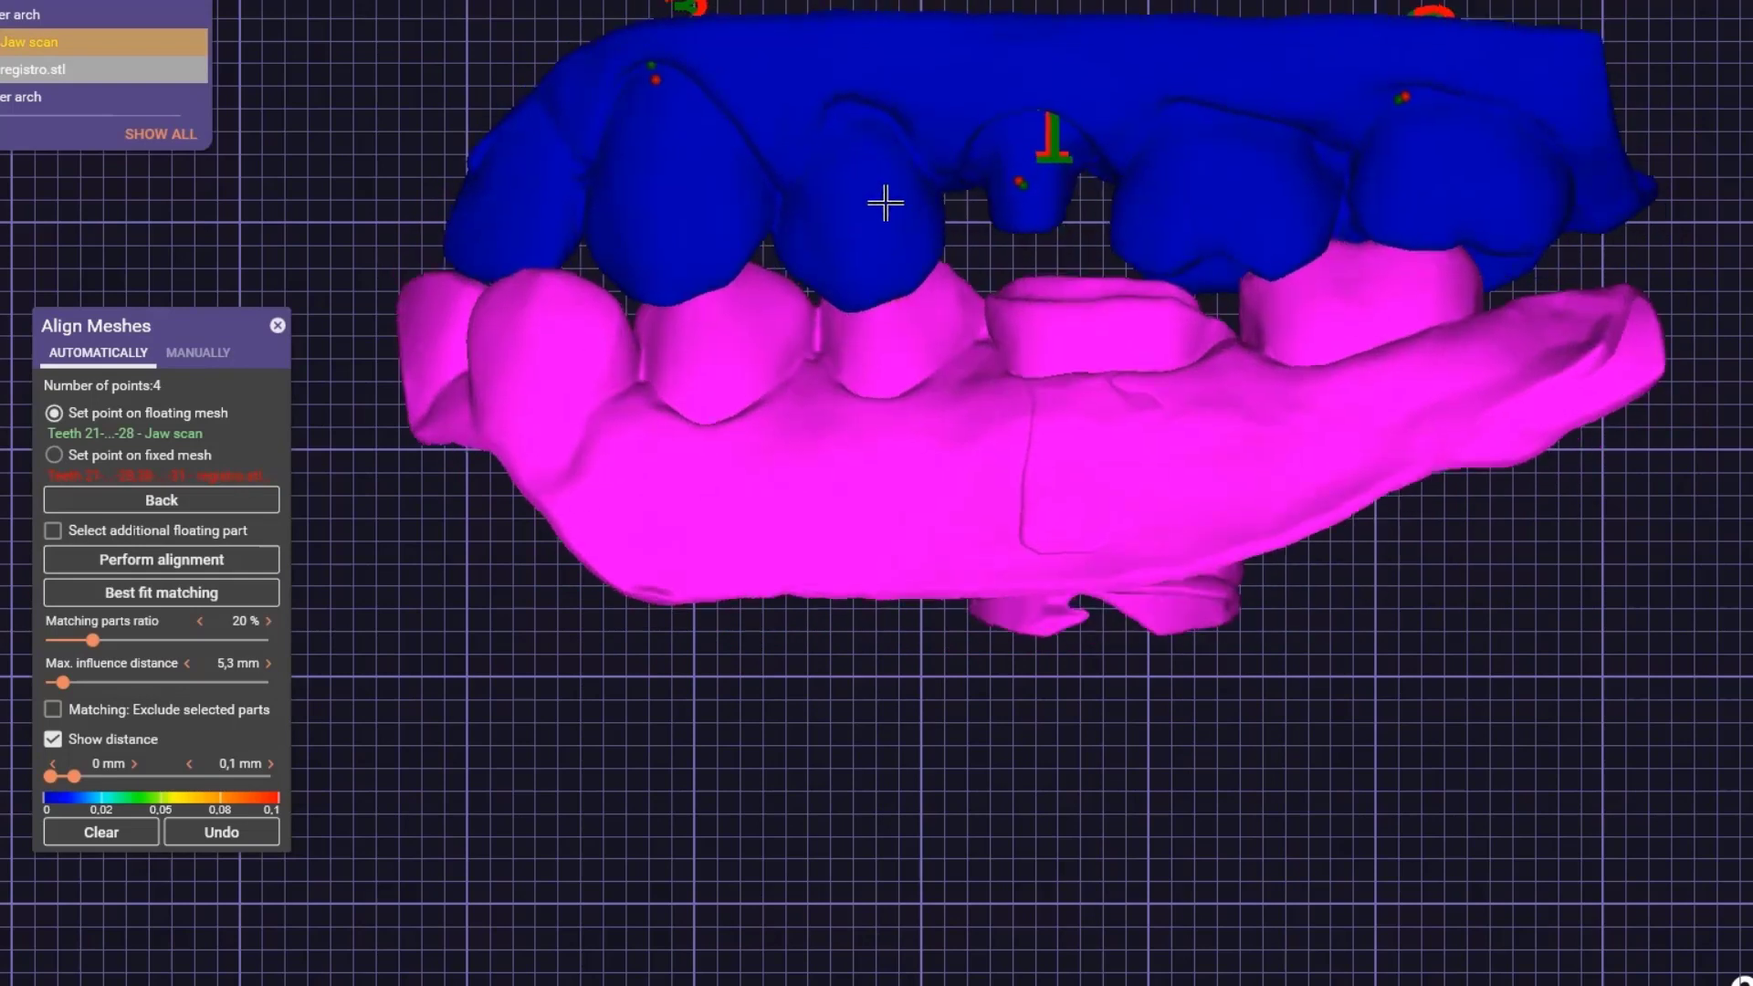
click(277, 326)
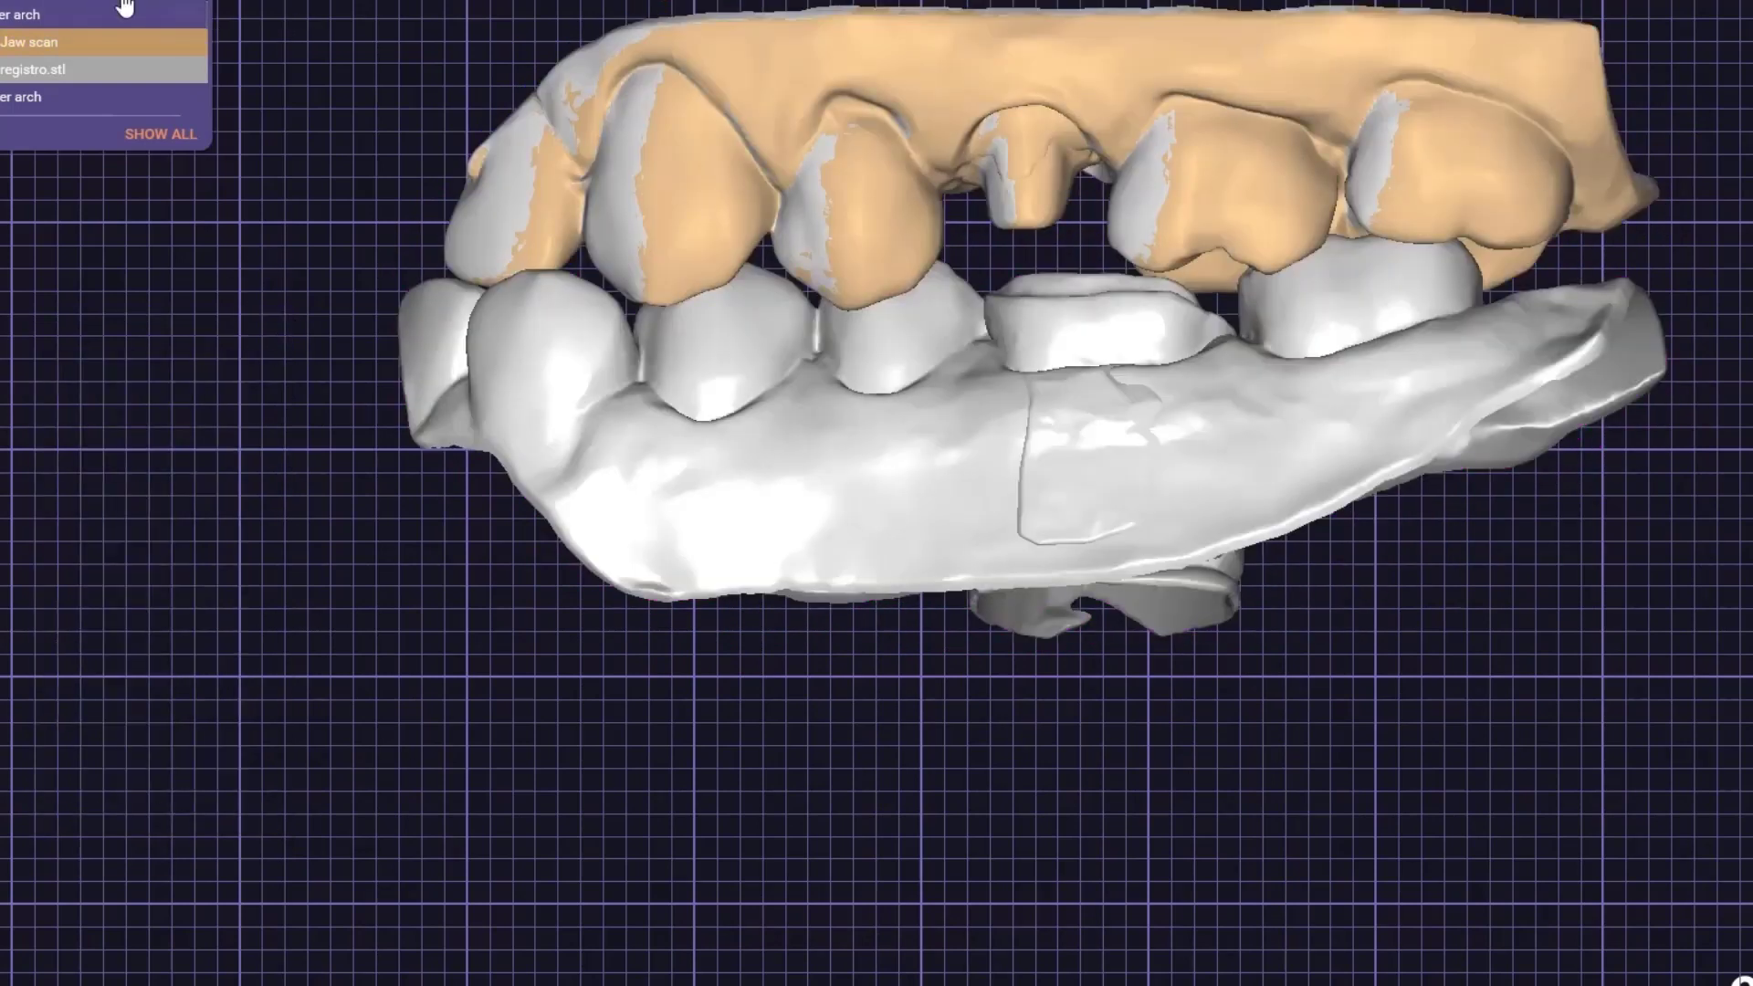
Step: Hide the registro mesh and display the upper and lower jaw scans together in occlusion
click(4, 69)
click(5, 97)
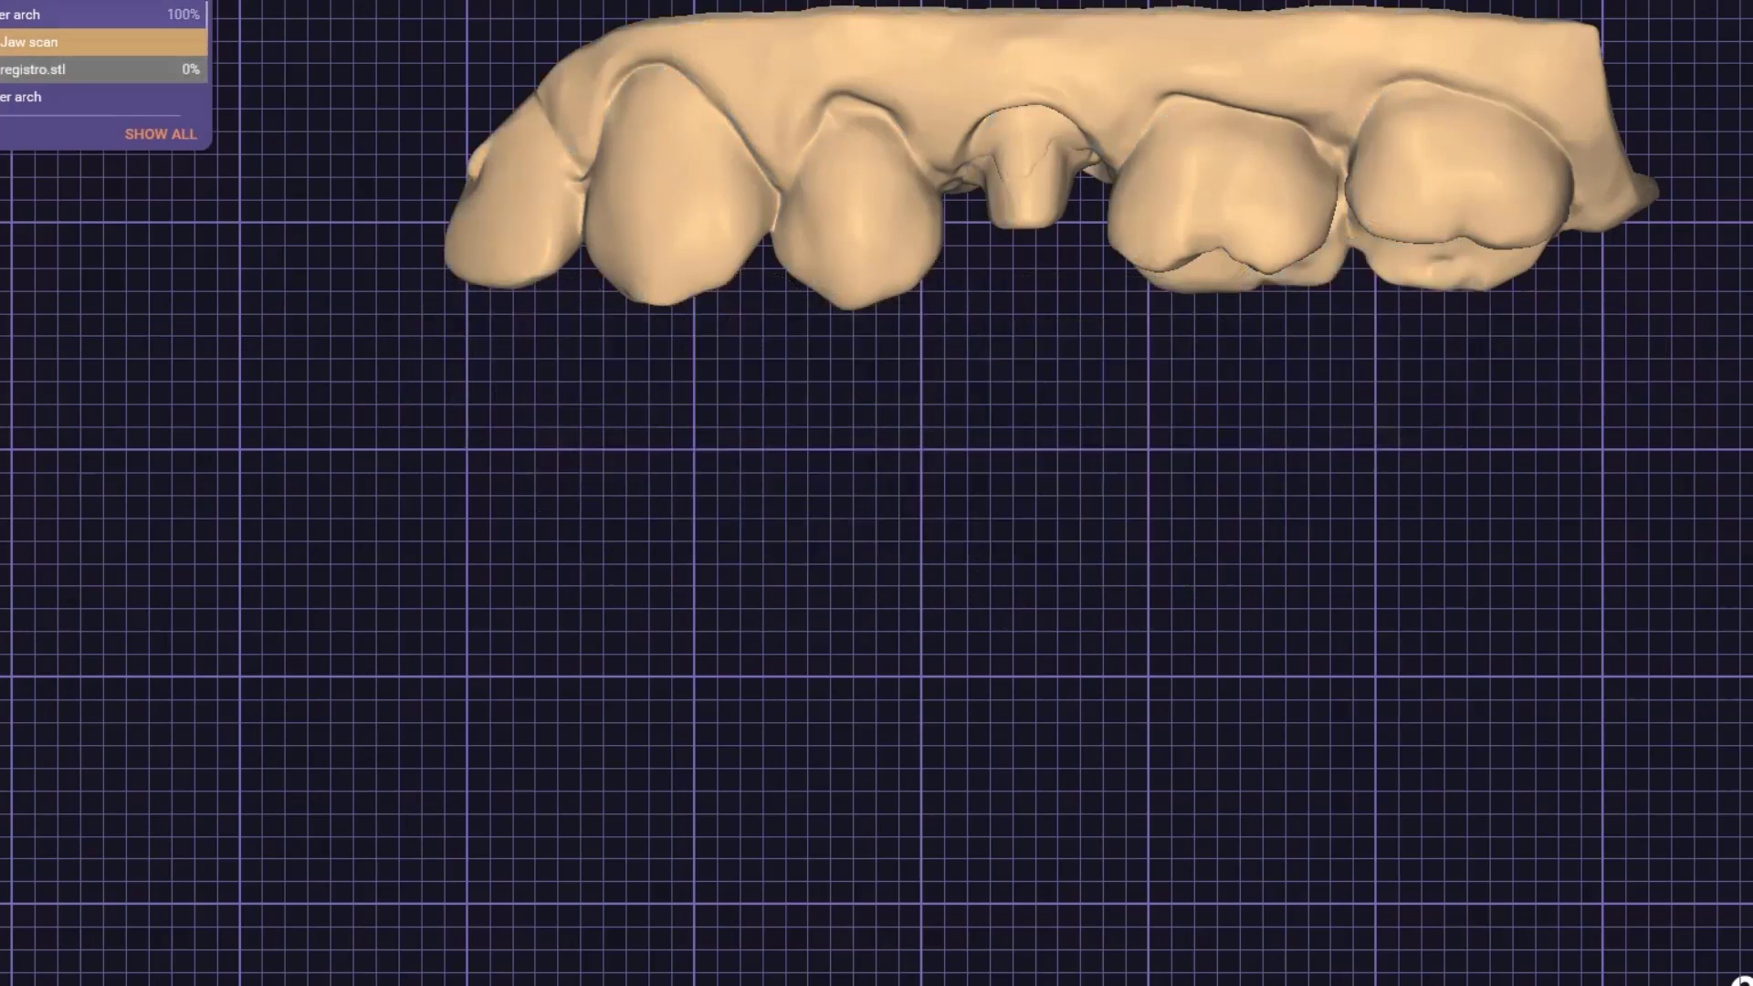
click(4, 42)
click(4, 42)
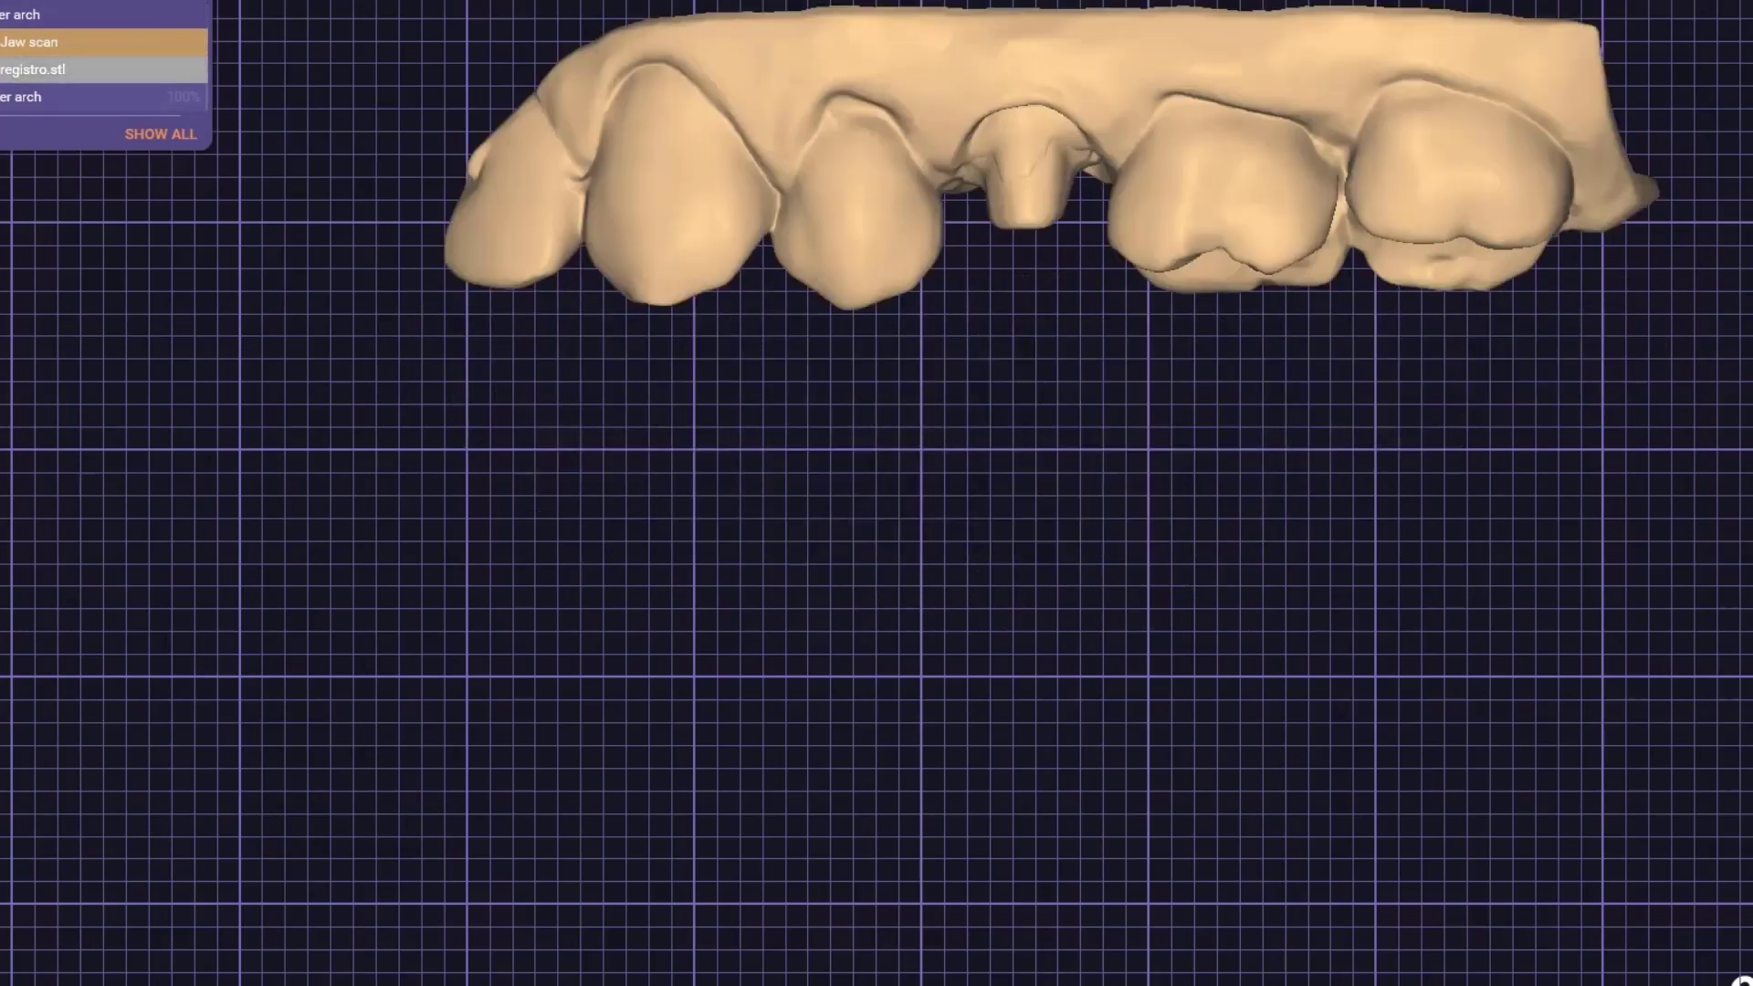
click(4, 97)
right_drag(506, 204, 506, 204)
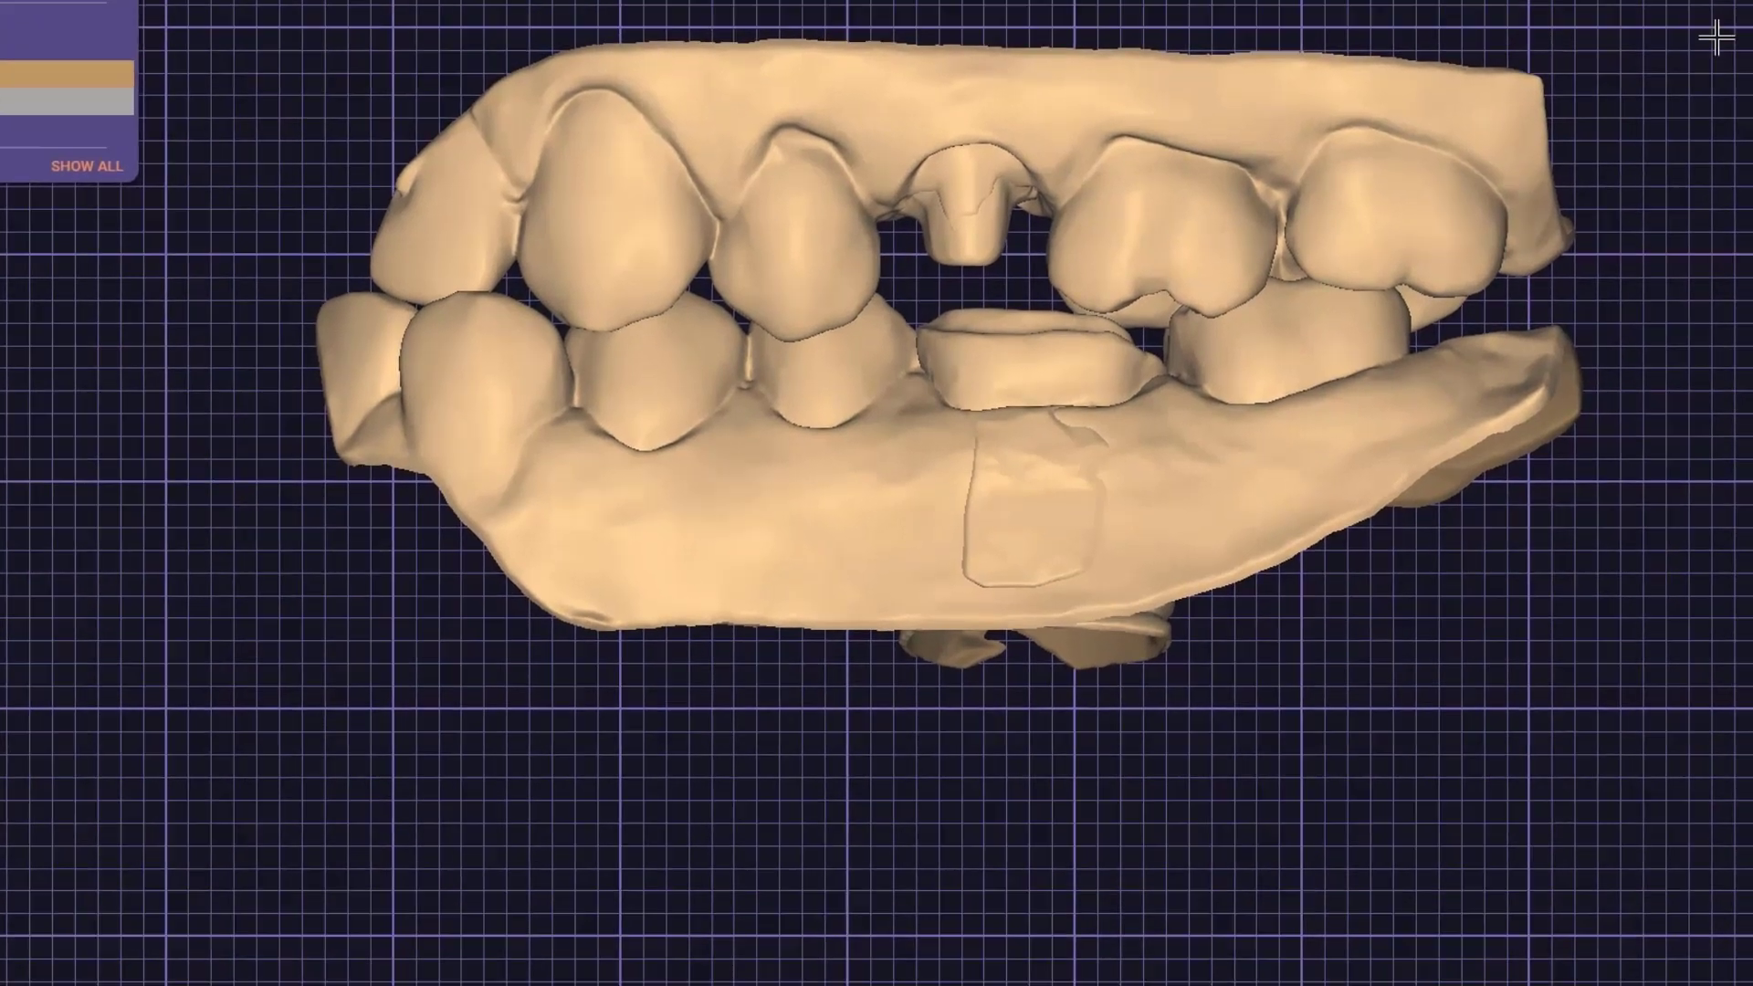
Step: Remove the registro.stl mesh from the scene and confirm the mesh changes
click(1663, 248)
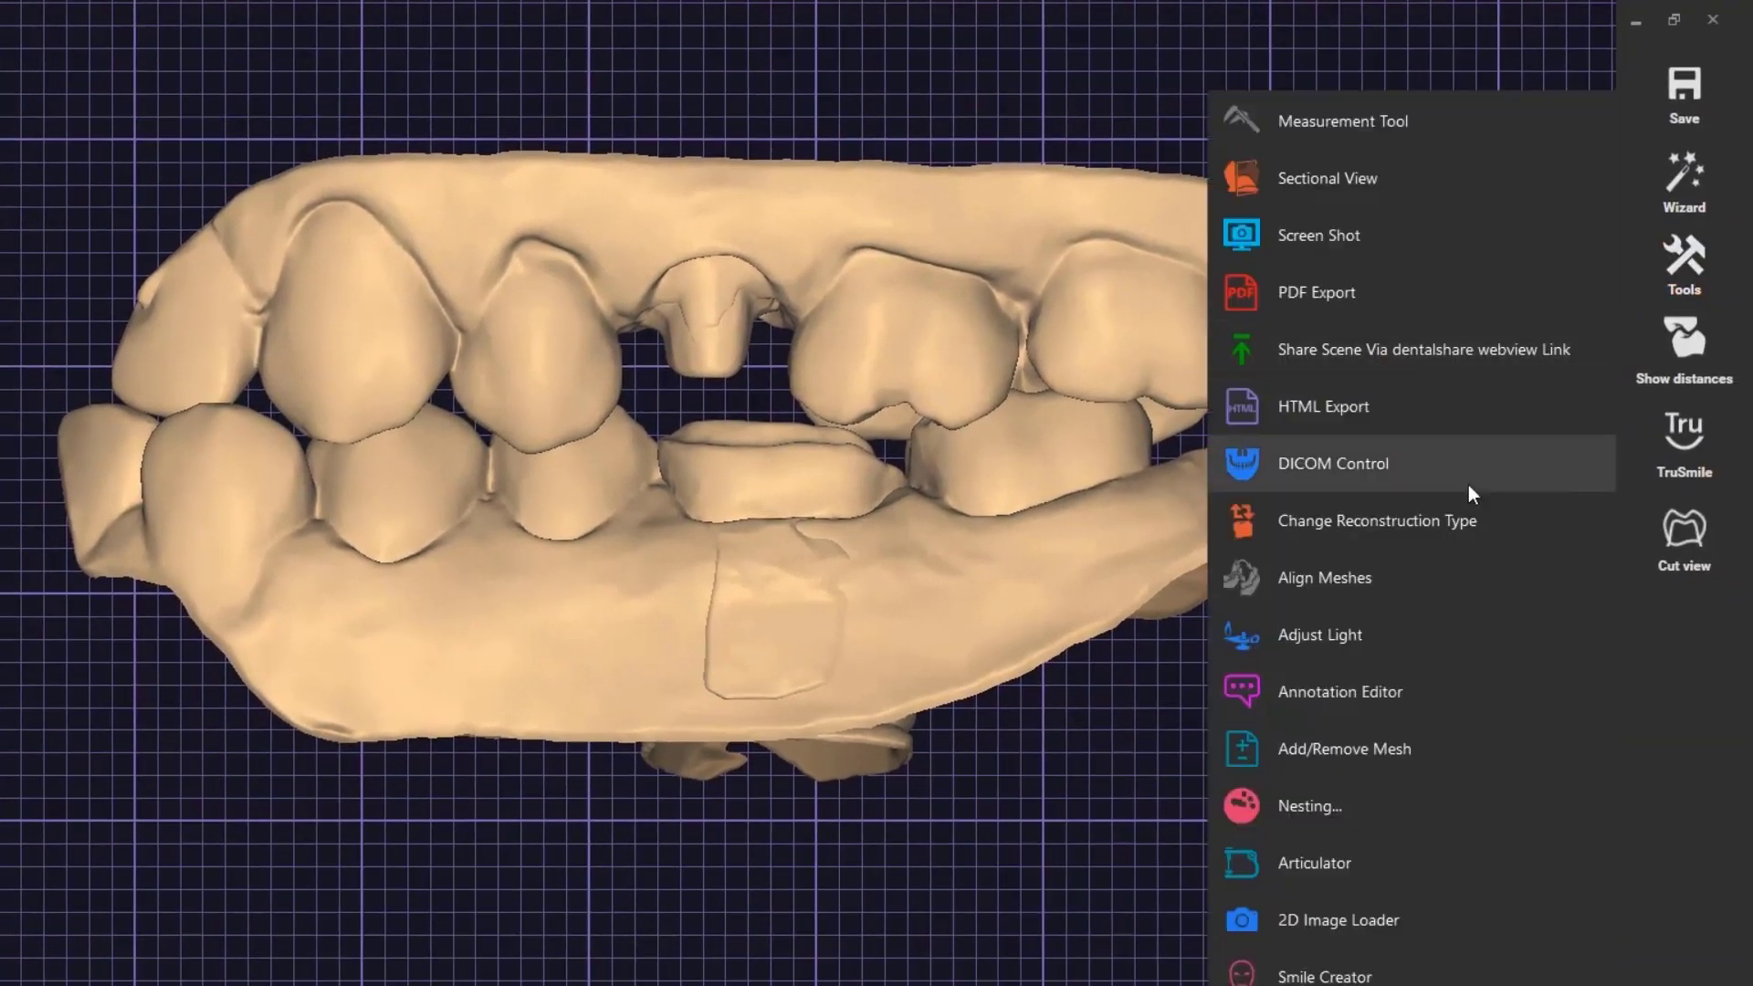
click(1342, 754)
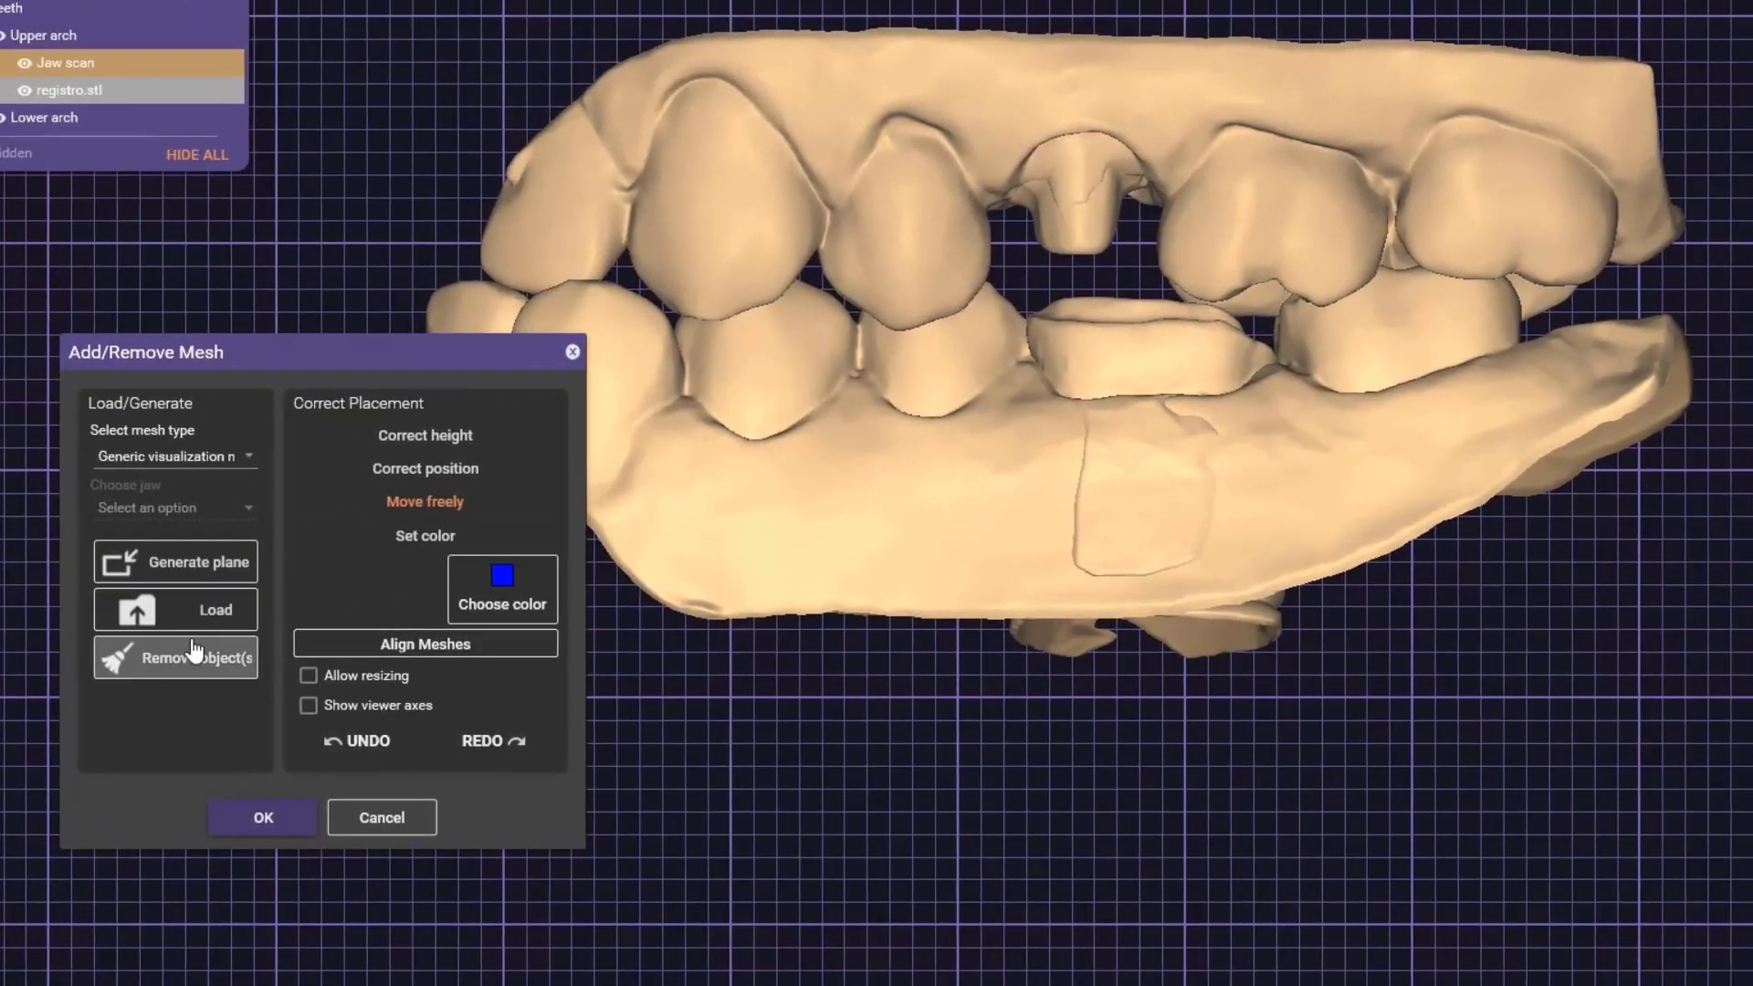
click(212, 659)
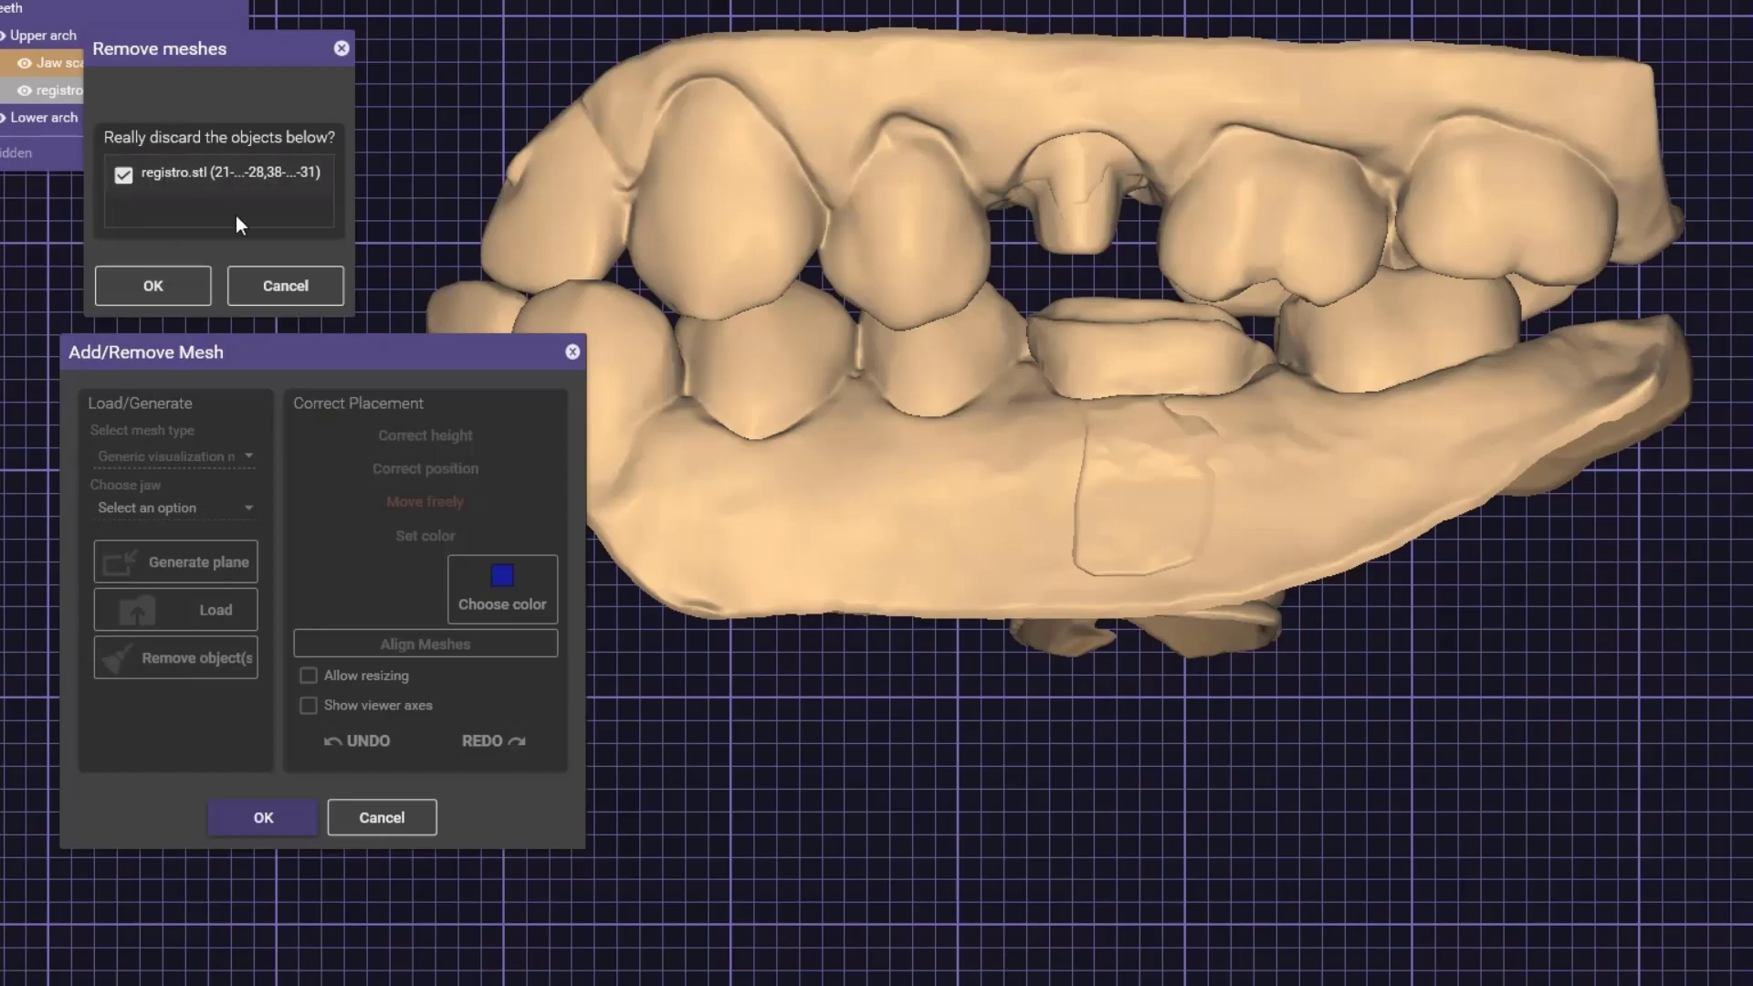
click(152, 285)
click(265, 783)
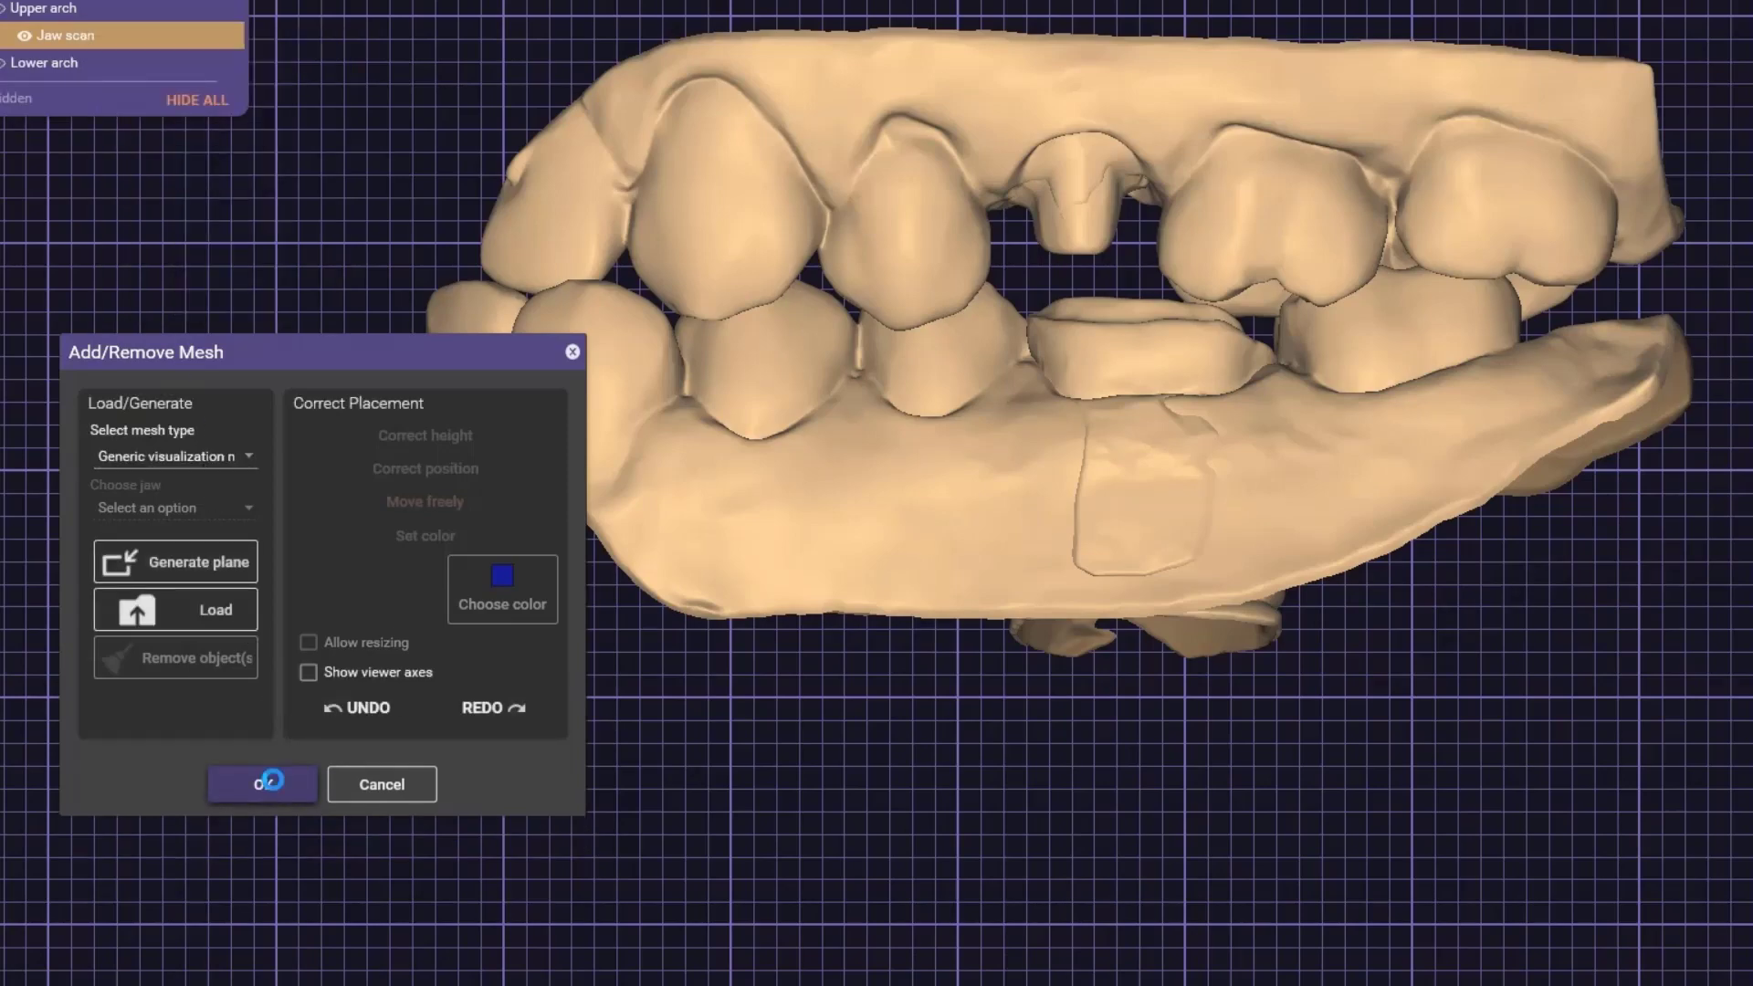
Step: Hide the lower arch so that only the upper jaw scan is displayed
right_drag(829, 412, 879, 282)
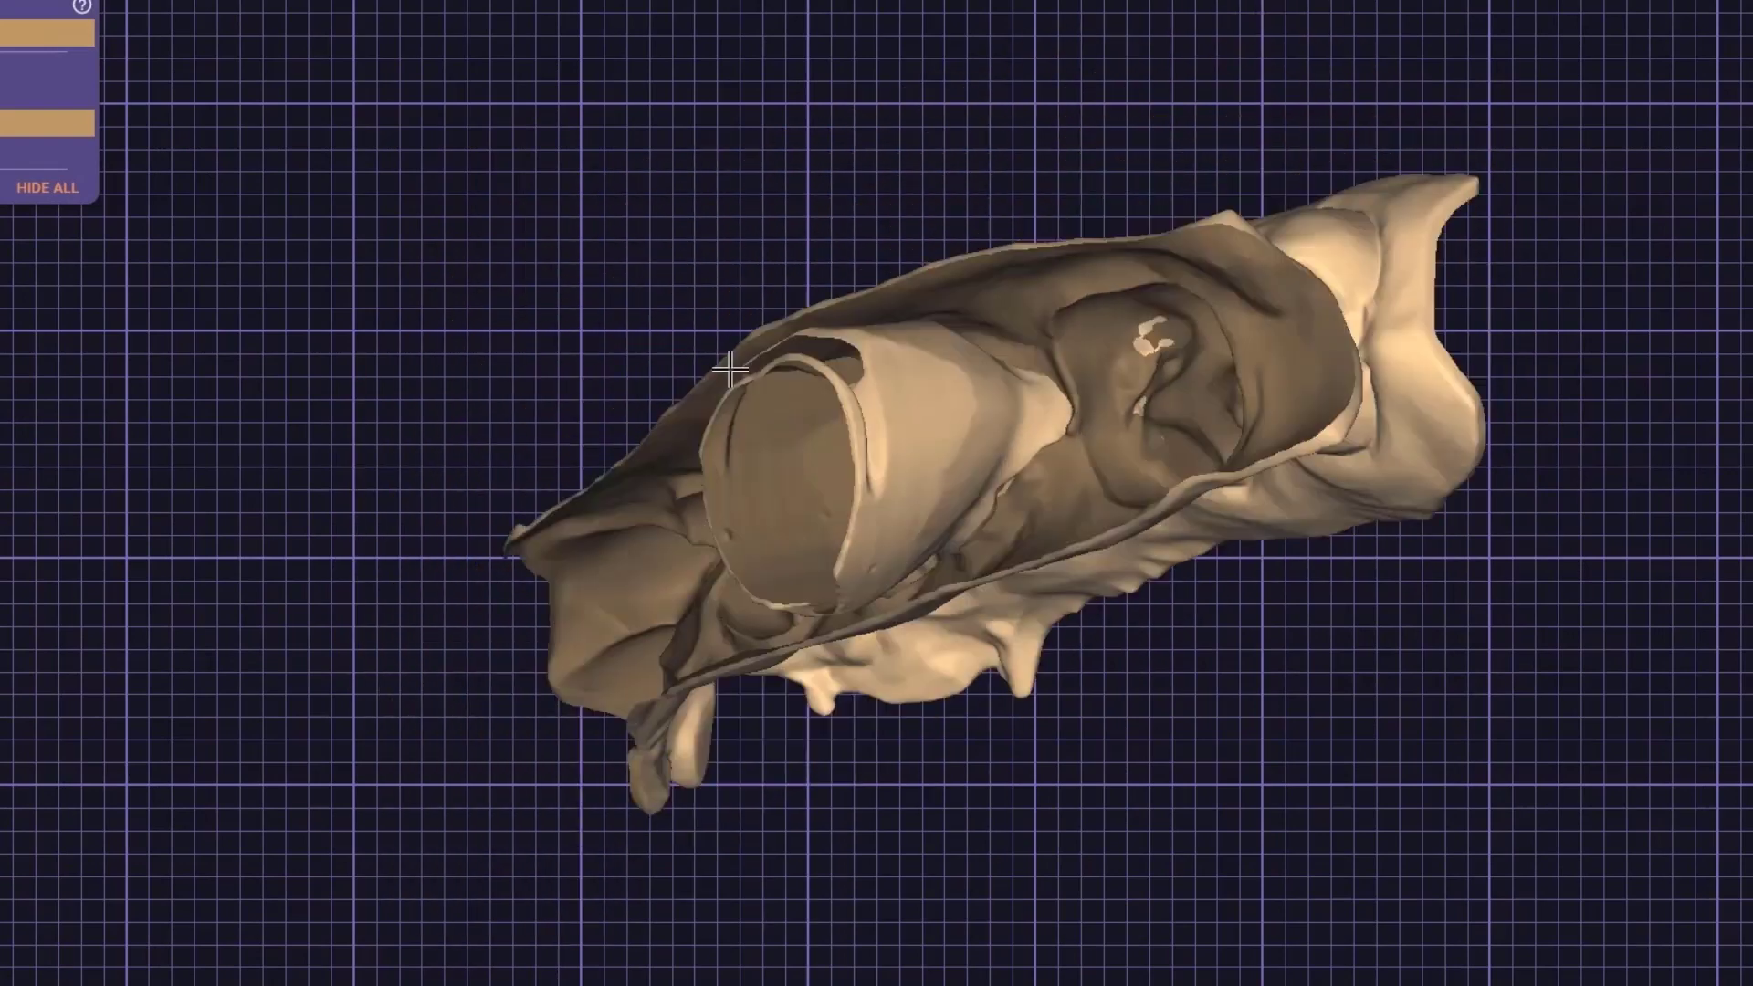
right_drag(731, 370, 714, 357)
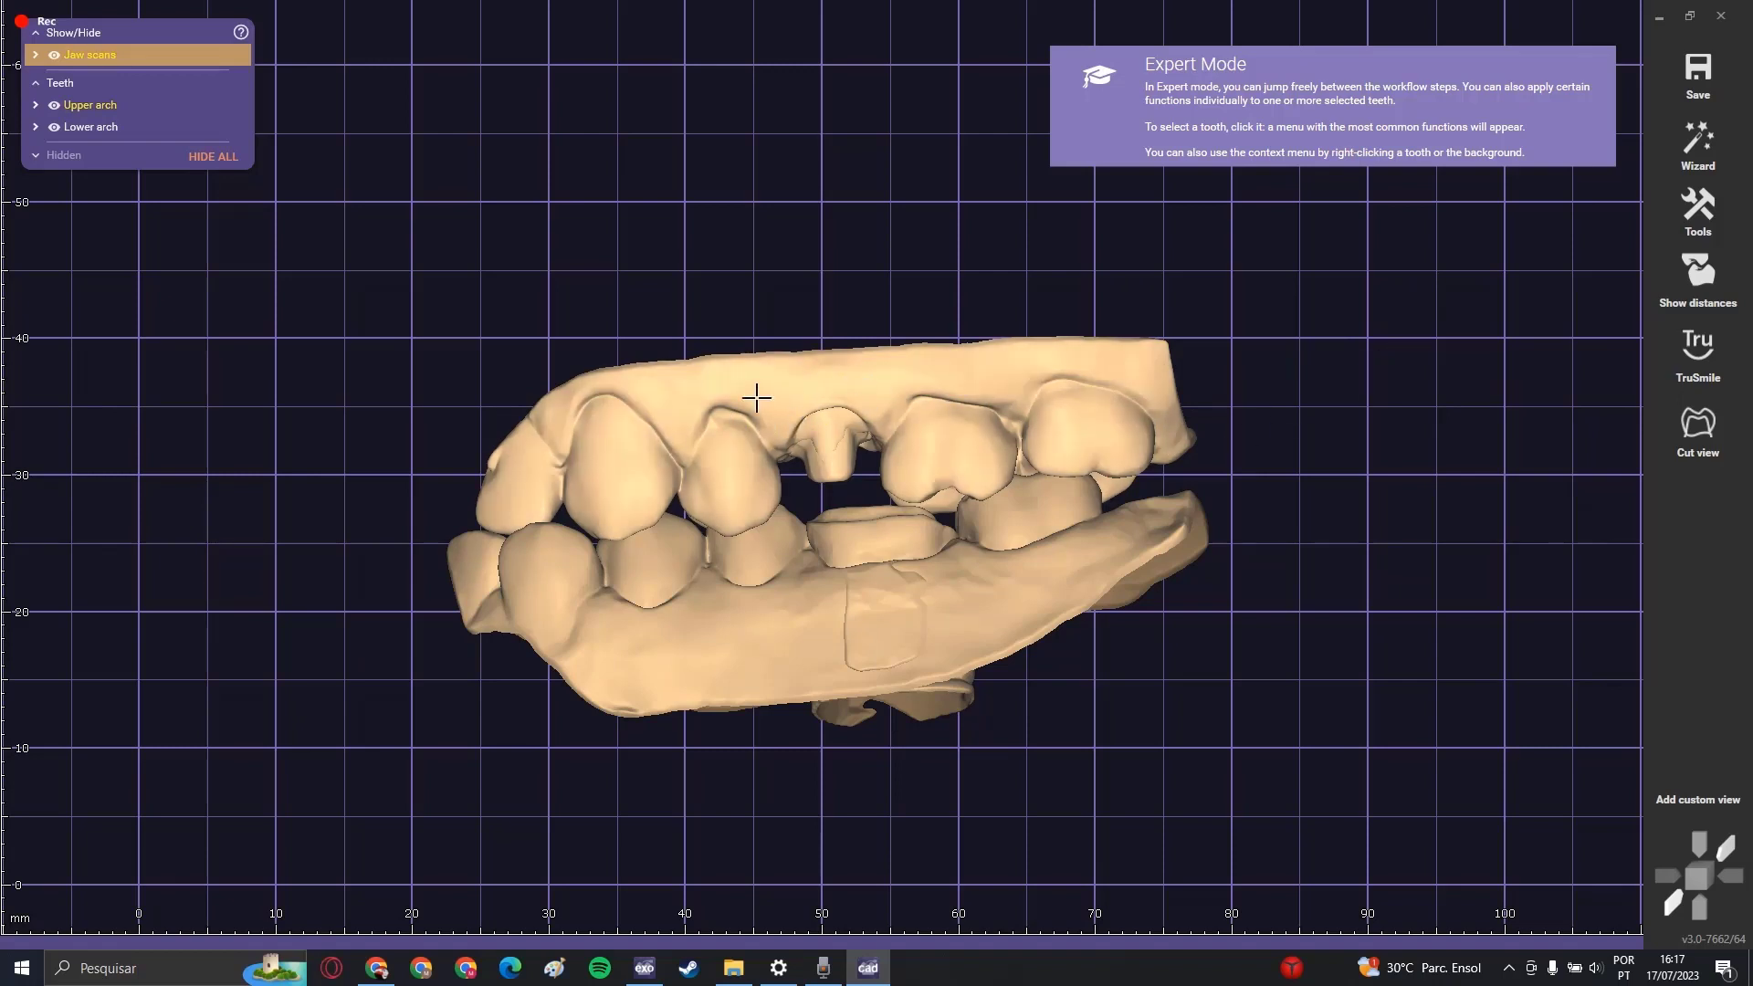
right_drag(1371, 419, 1138, 516)
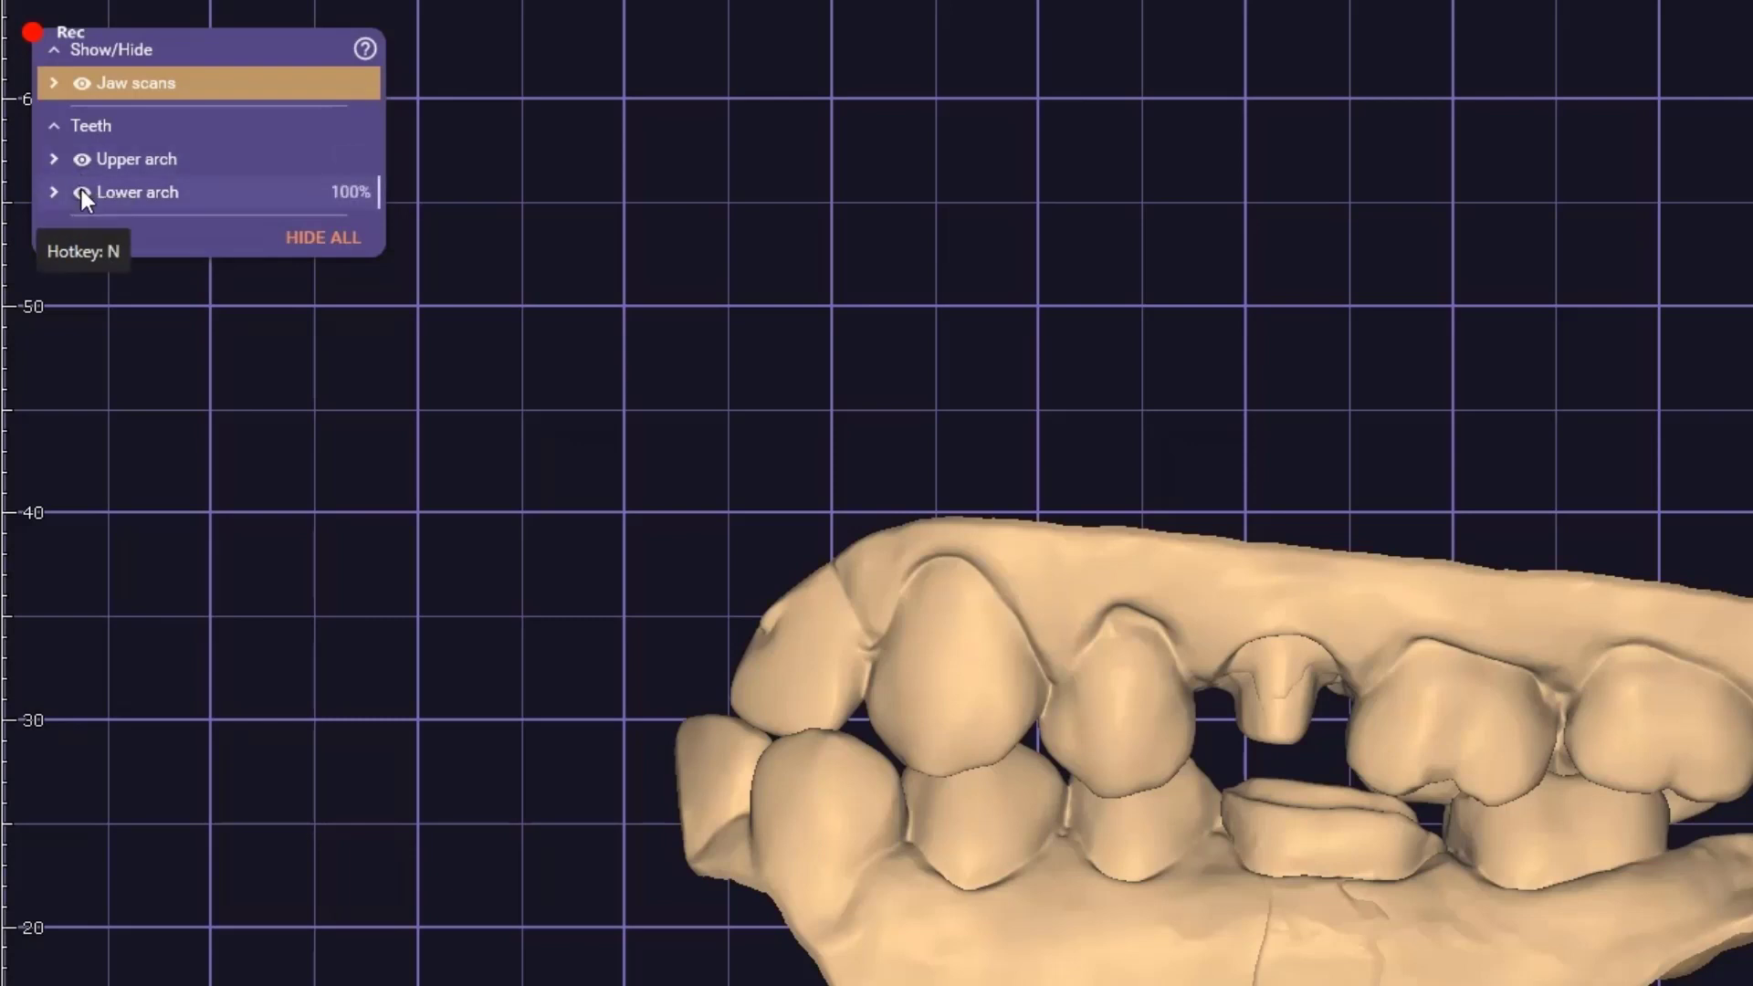
click(81, 190)
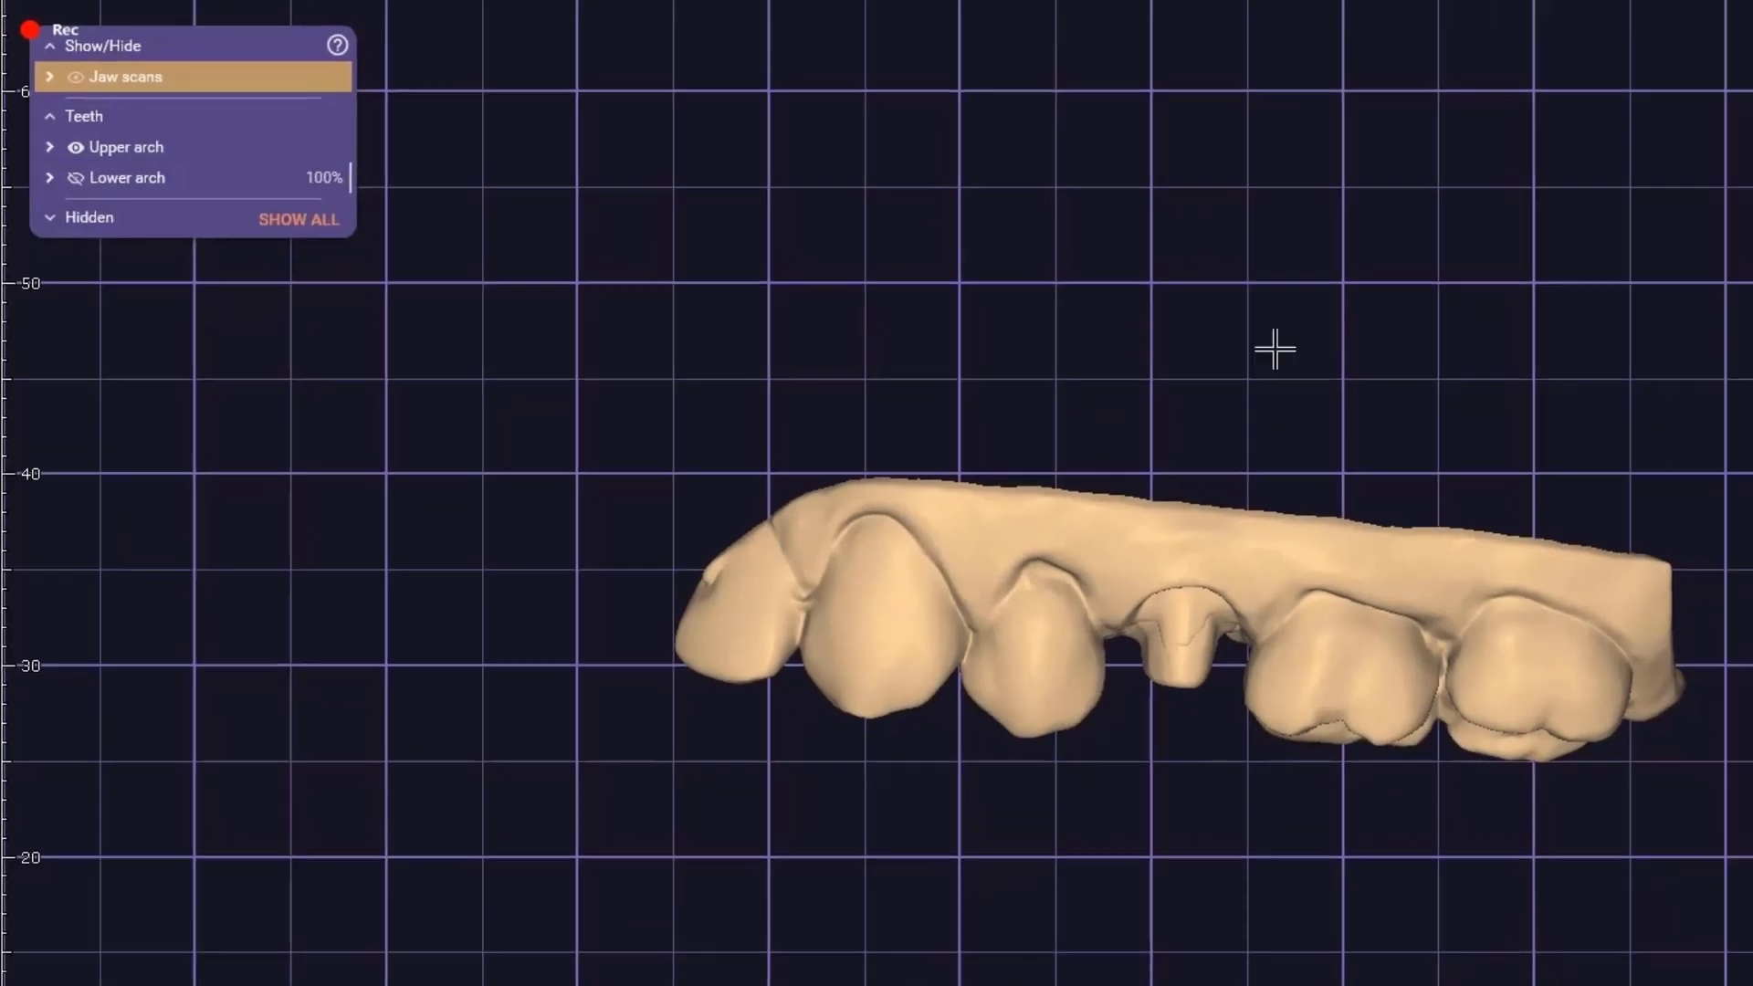
right_drag(1379, 411, 1383, 422)
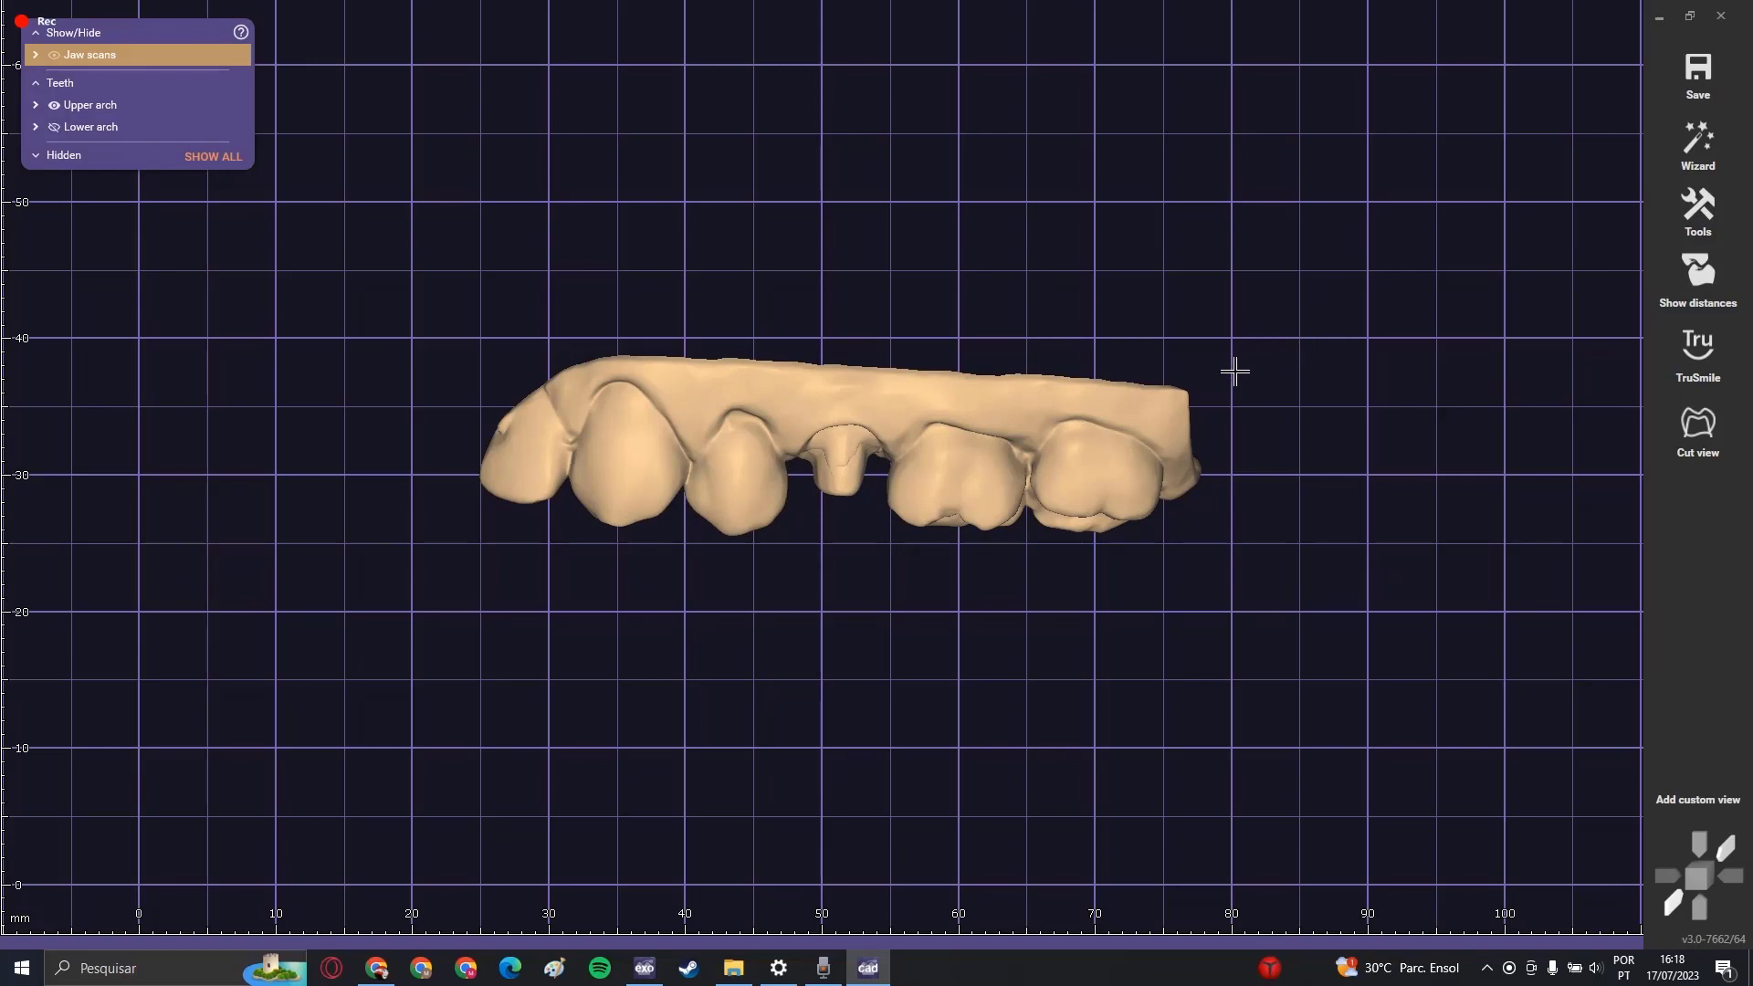
Step: Set up a scene export to Área de Trabalho with the name upper jaw and the file type Plain STL
right_click(1288, 398)
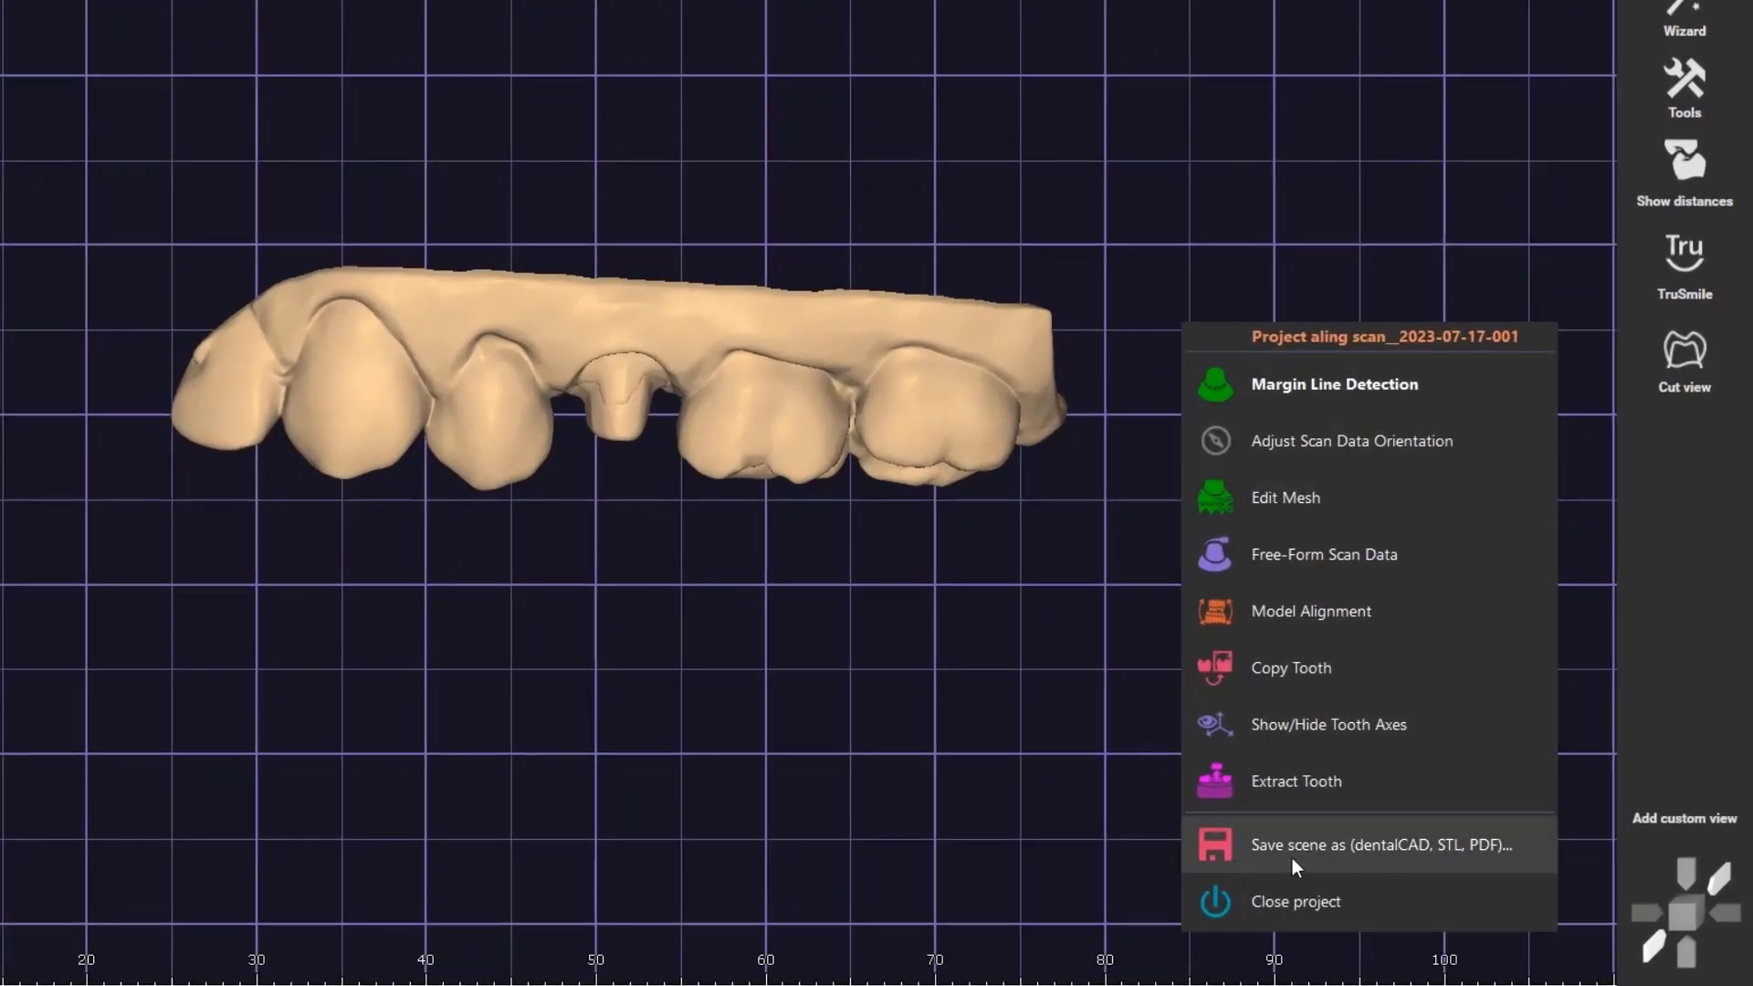
click(1388, 852)
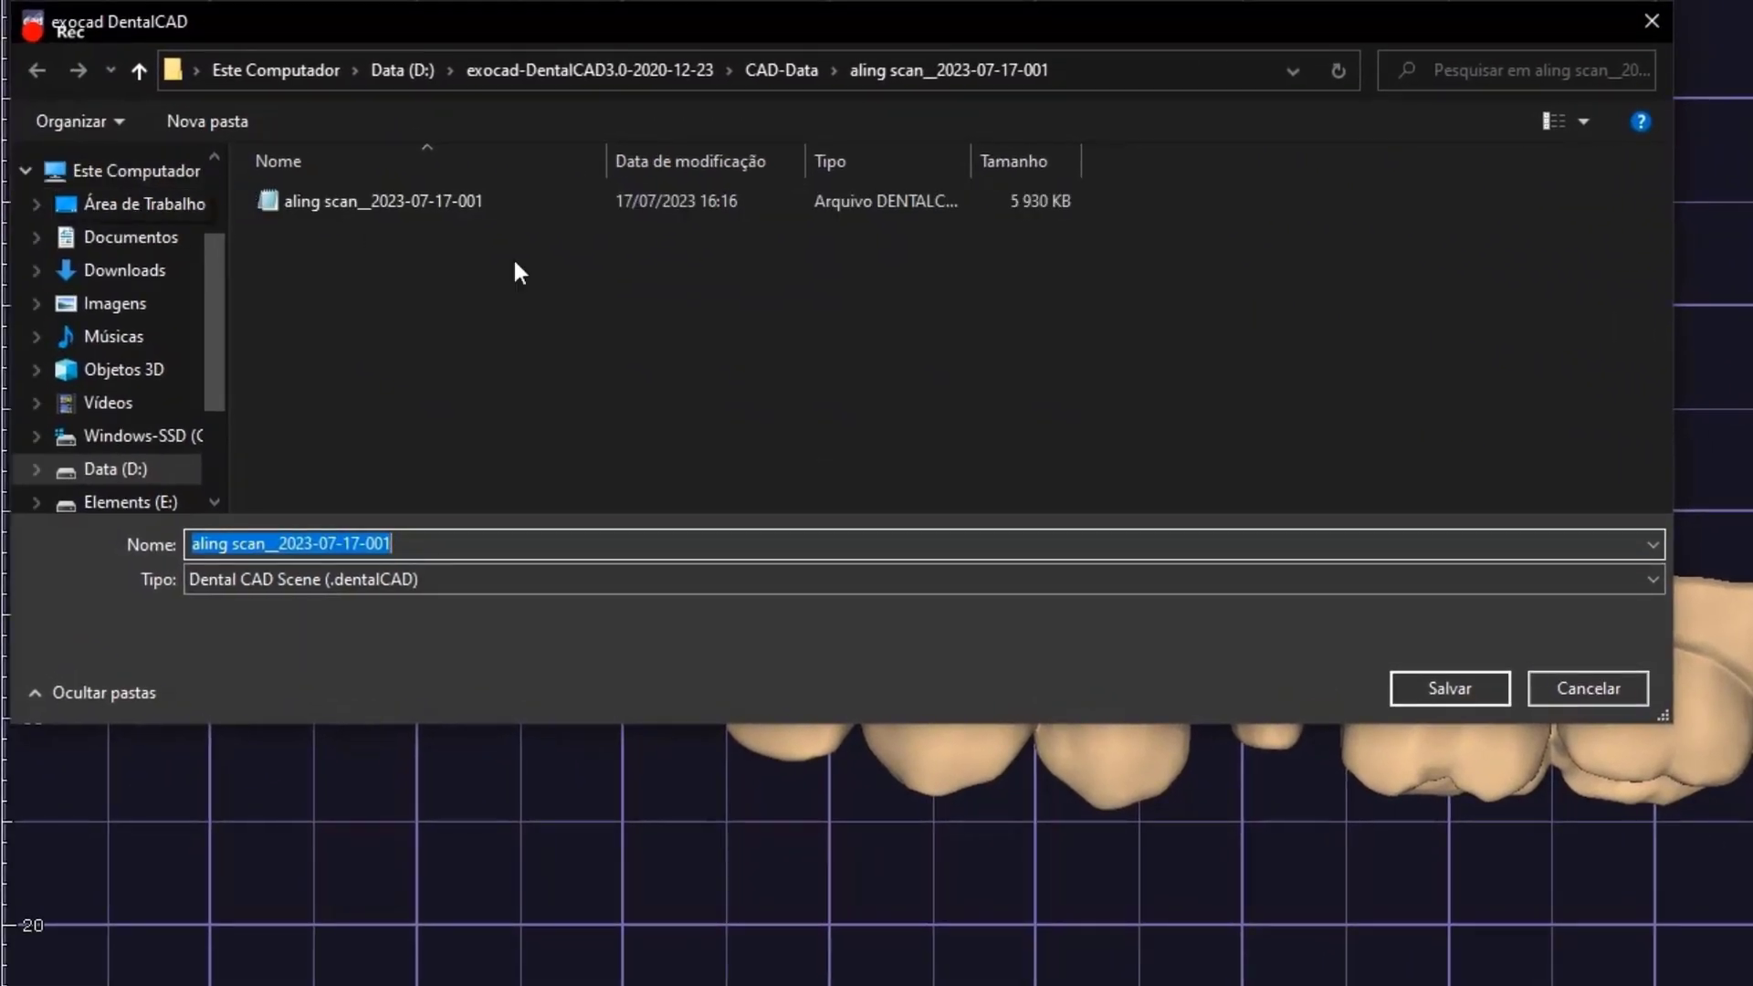
click(133, 206)
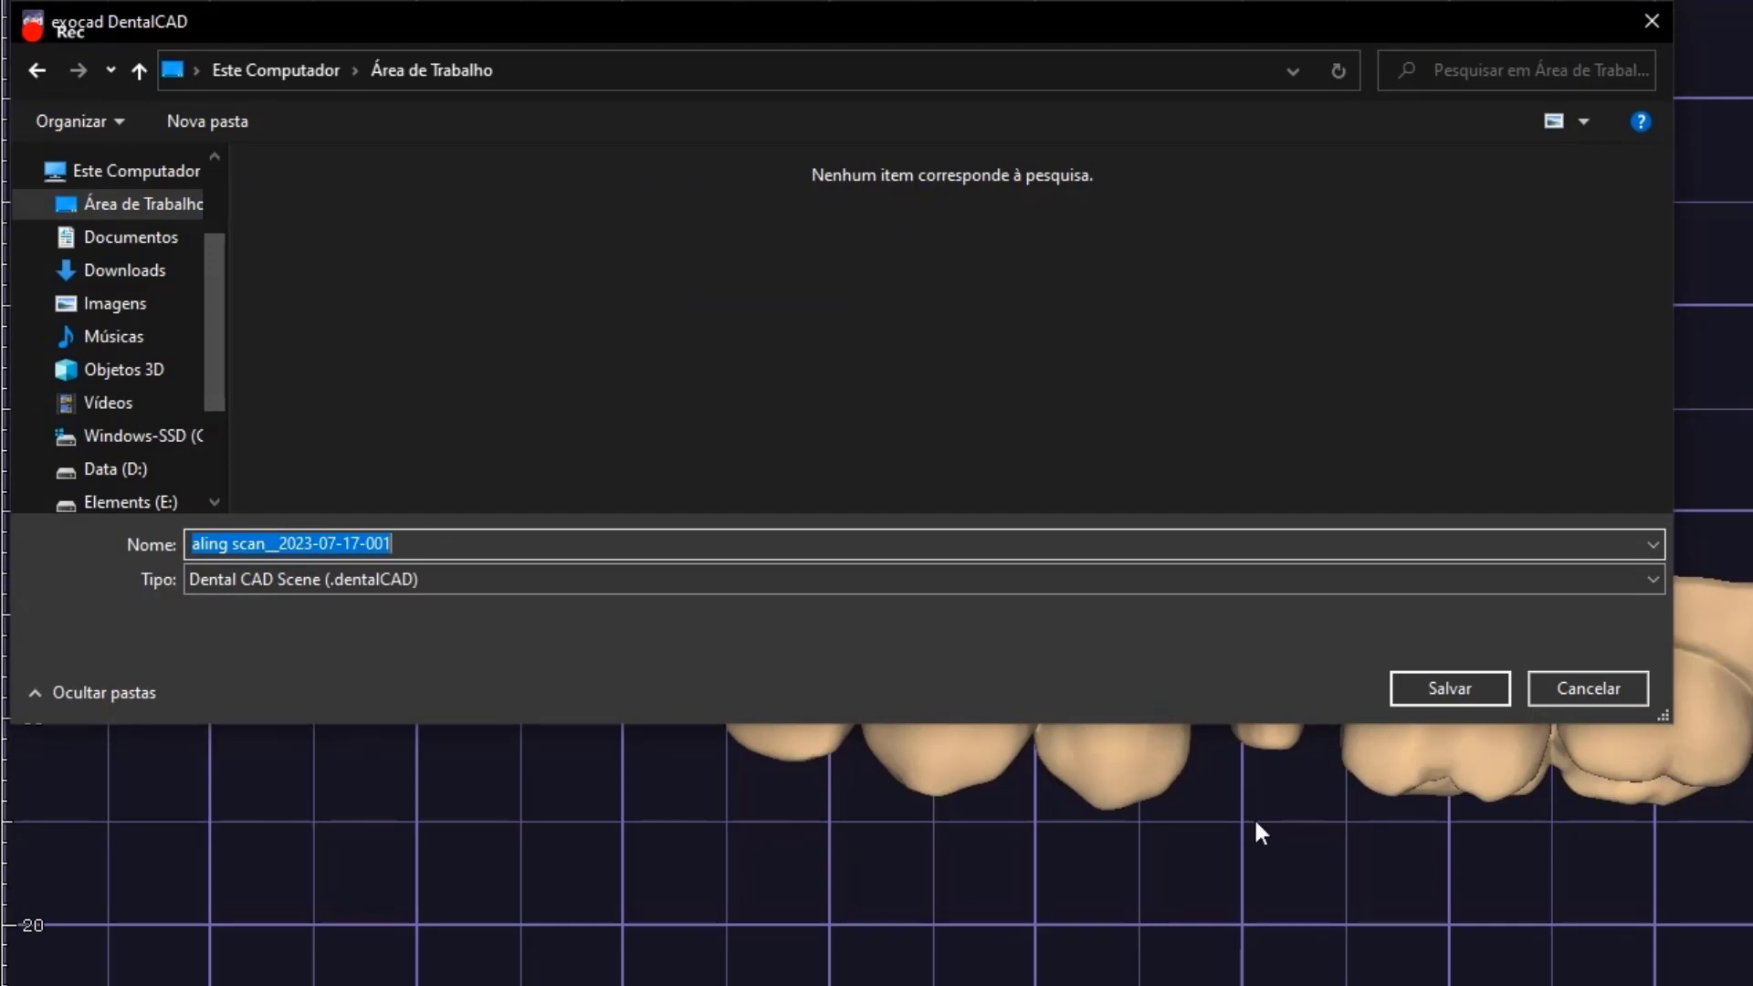
text(upper jaw)
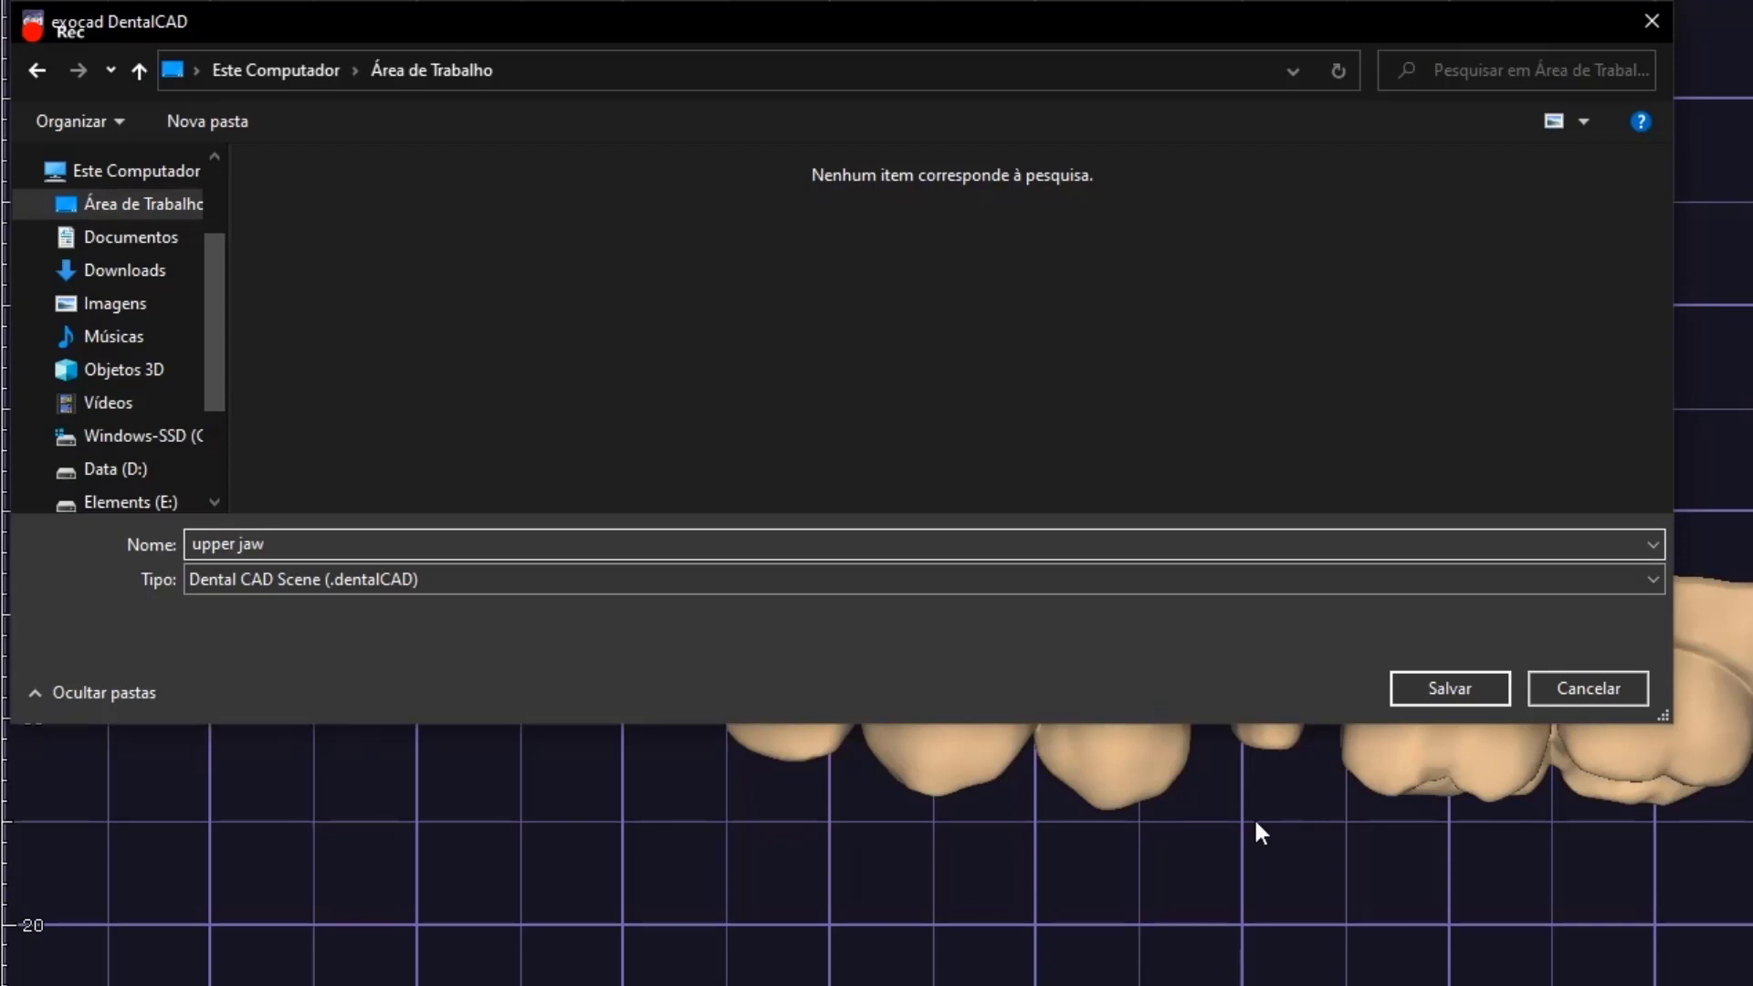
click(439, 579)
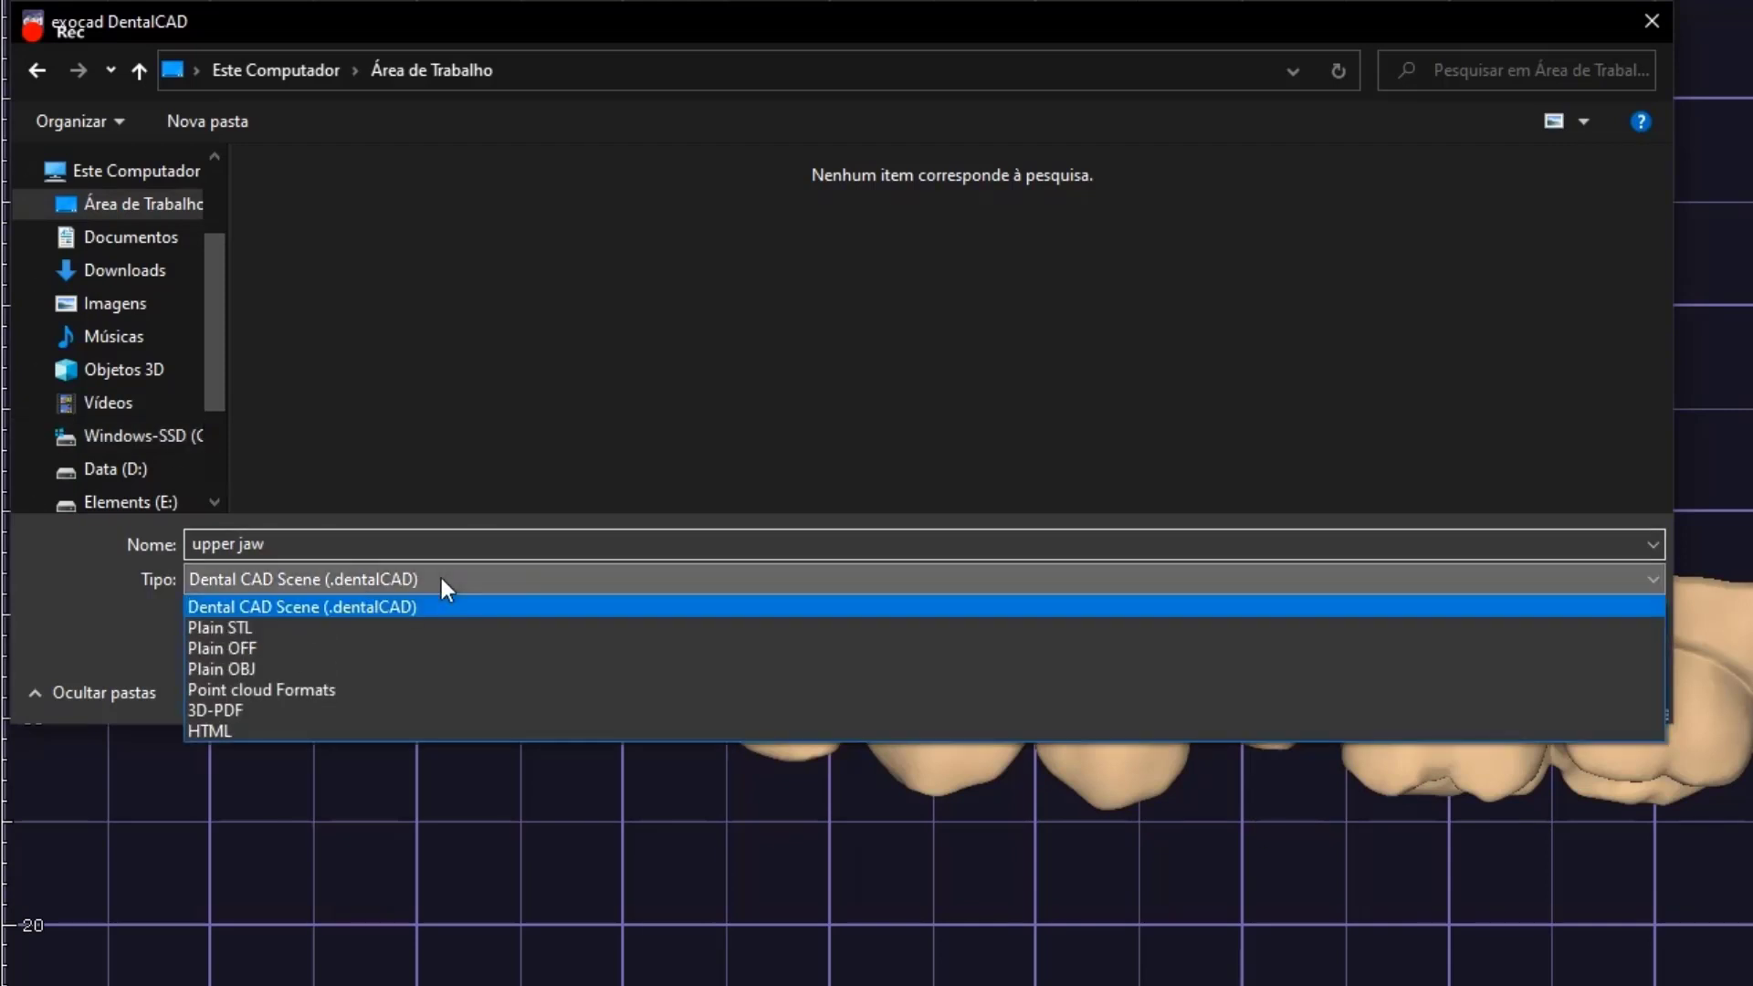
click(235, 625)
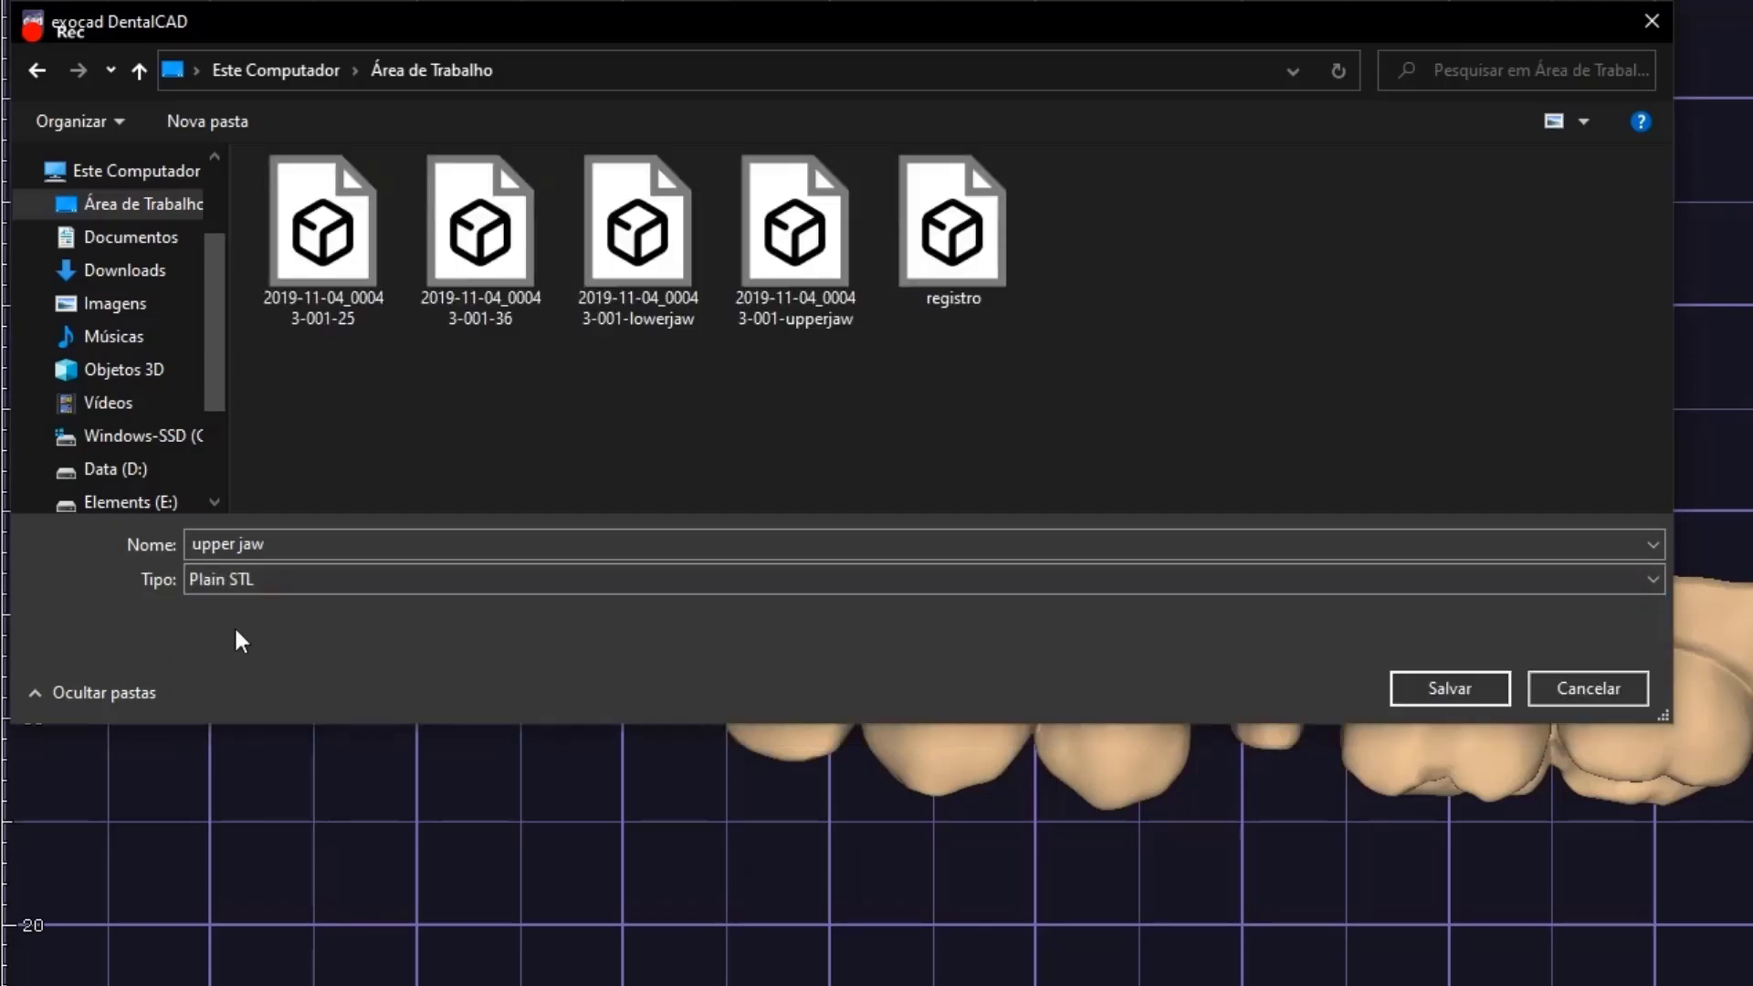
Step: Save the upper jaw file with visible objects only, using the default coordinate system to keep the position changes
click(1494, 682)
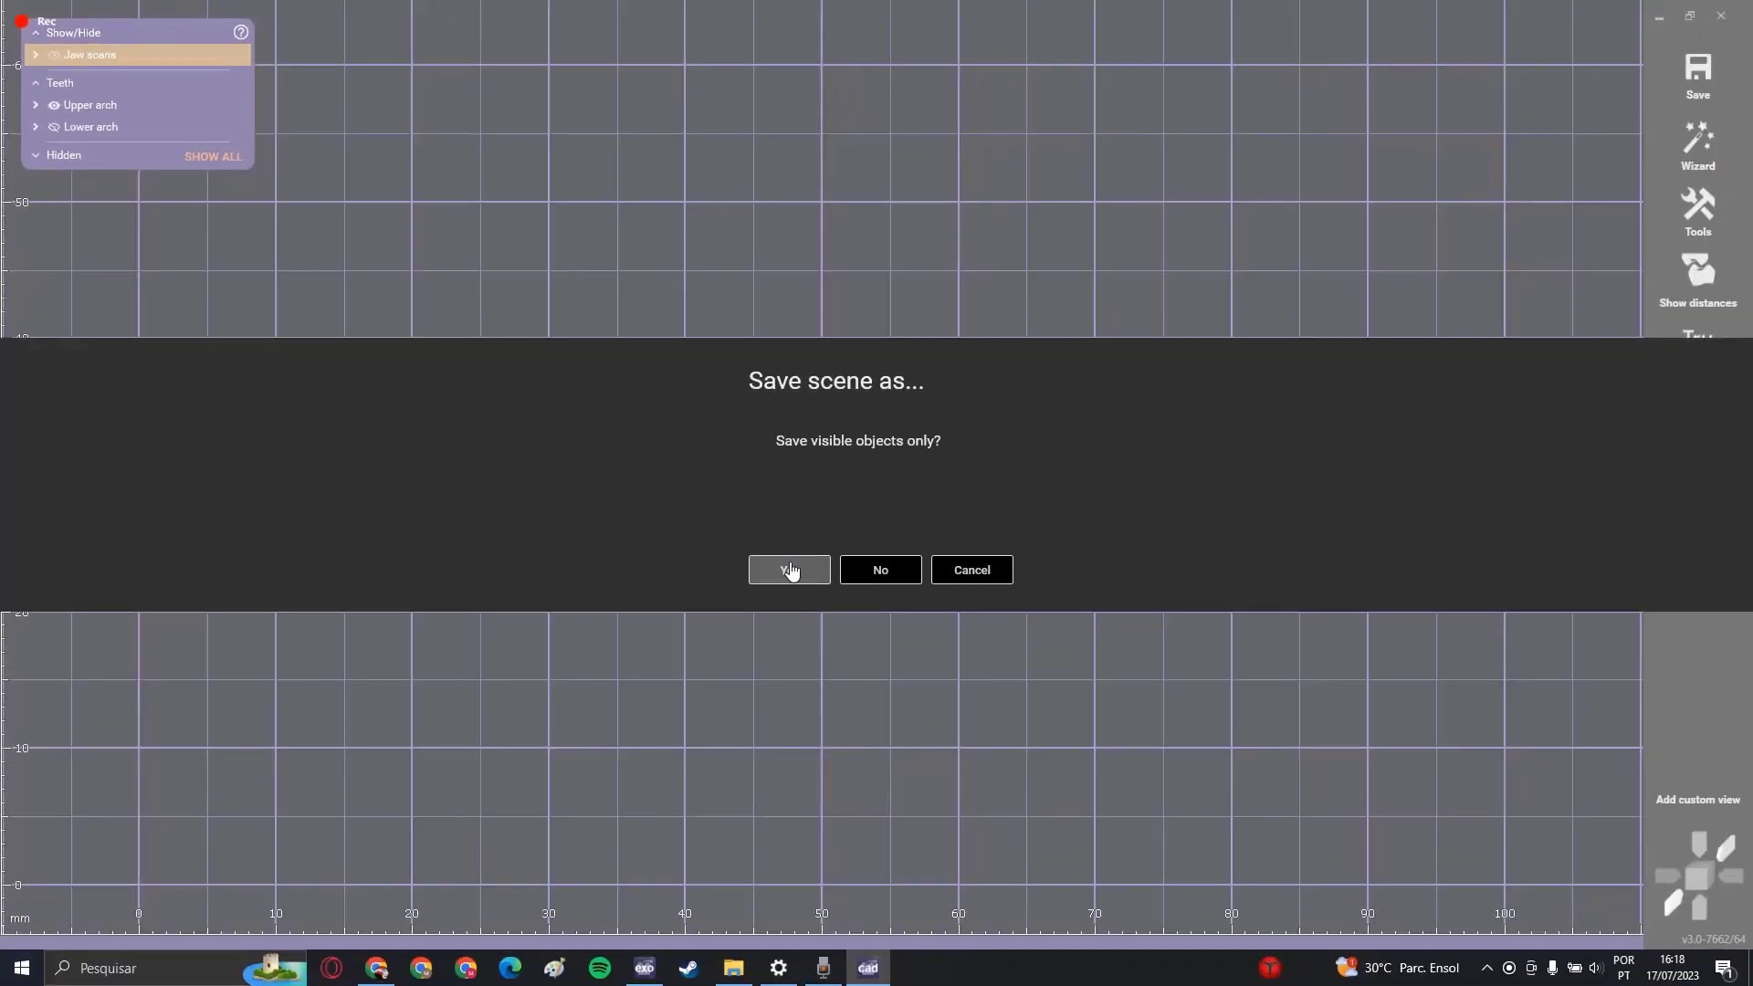
click(789, 570)
click(750, 568)
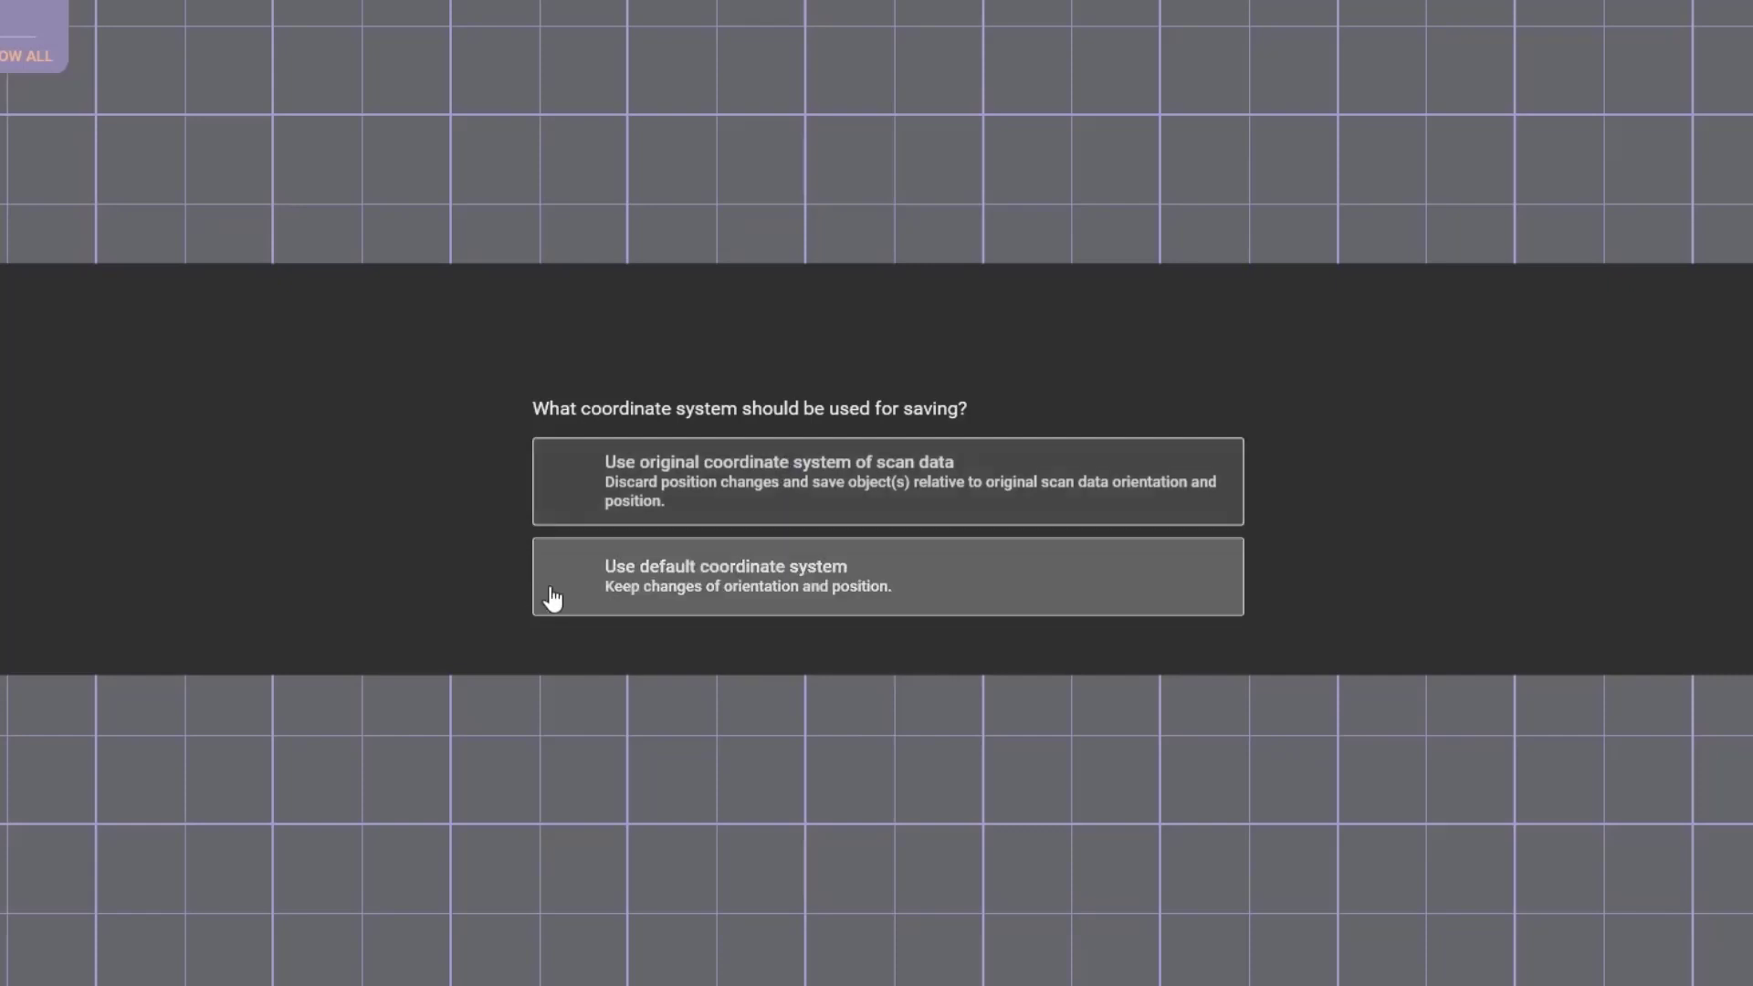
click(756, 586)
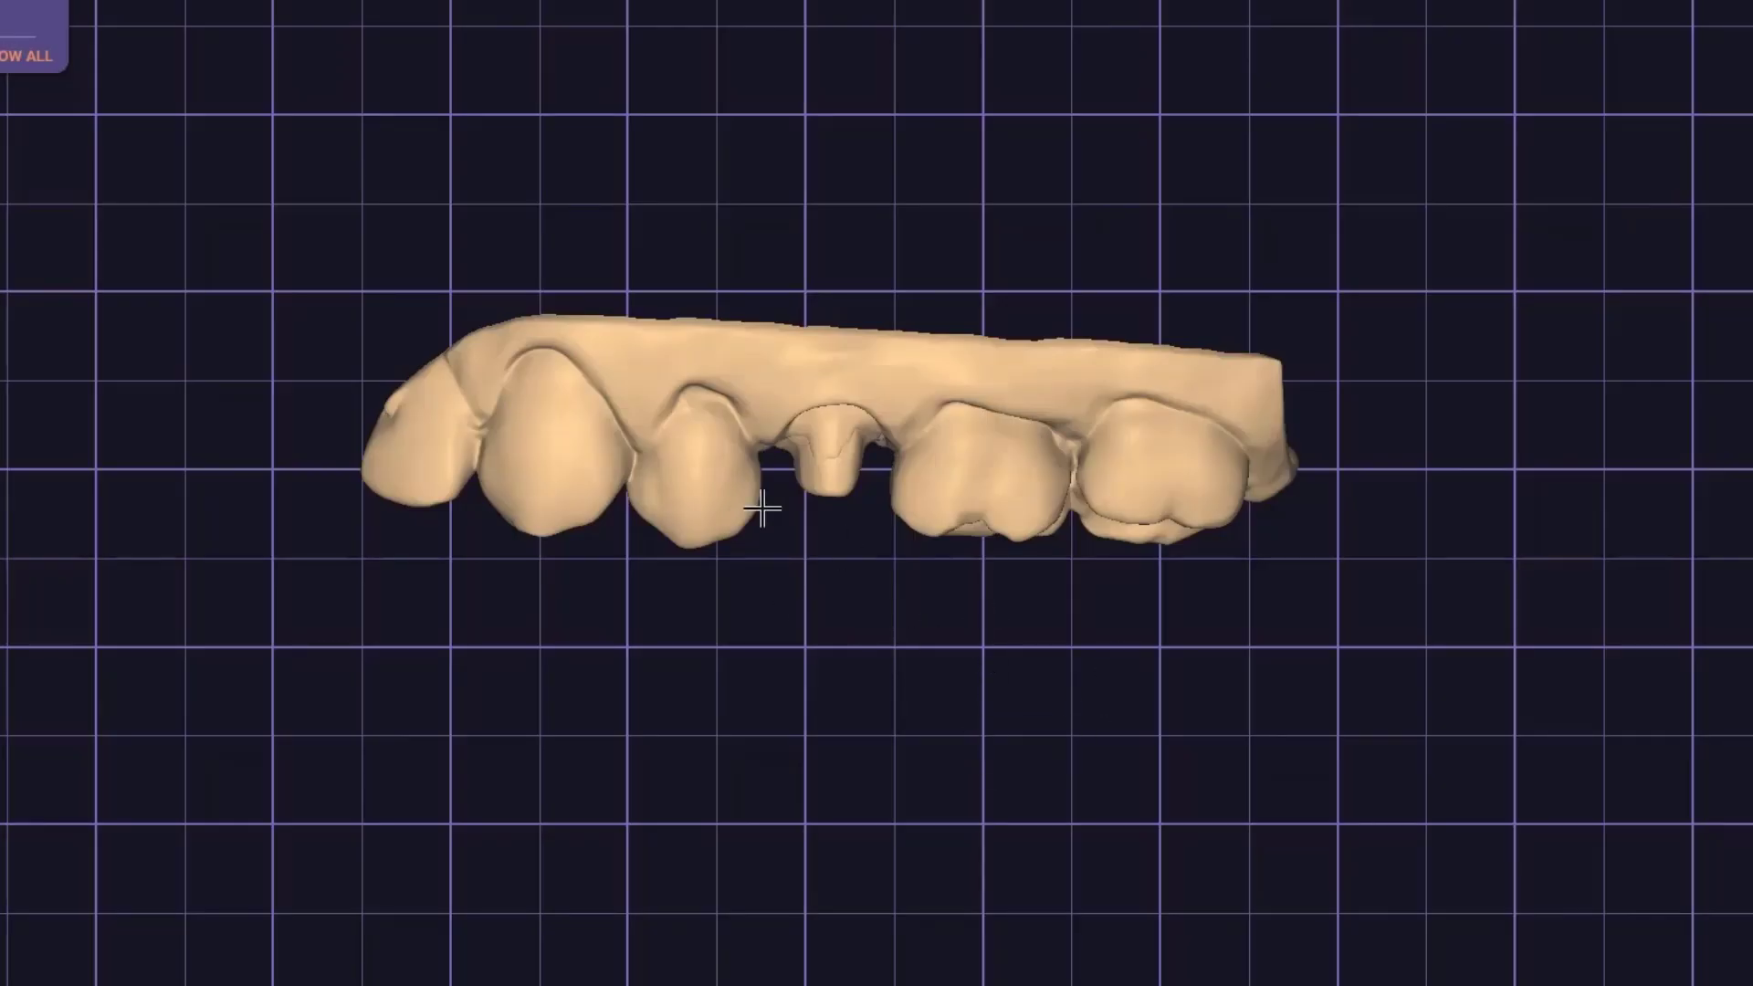
Step: Display only the lower arch and set up its scene export as lower jaw, type Plain STL, in Área de Trabalho
click(55, 105)
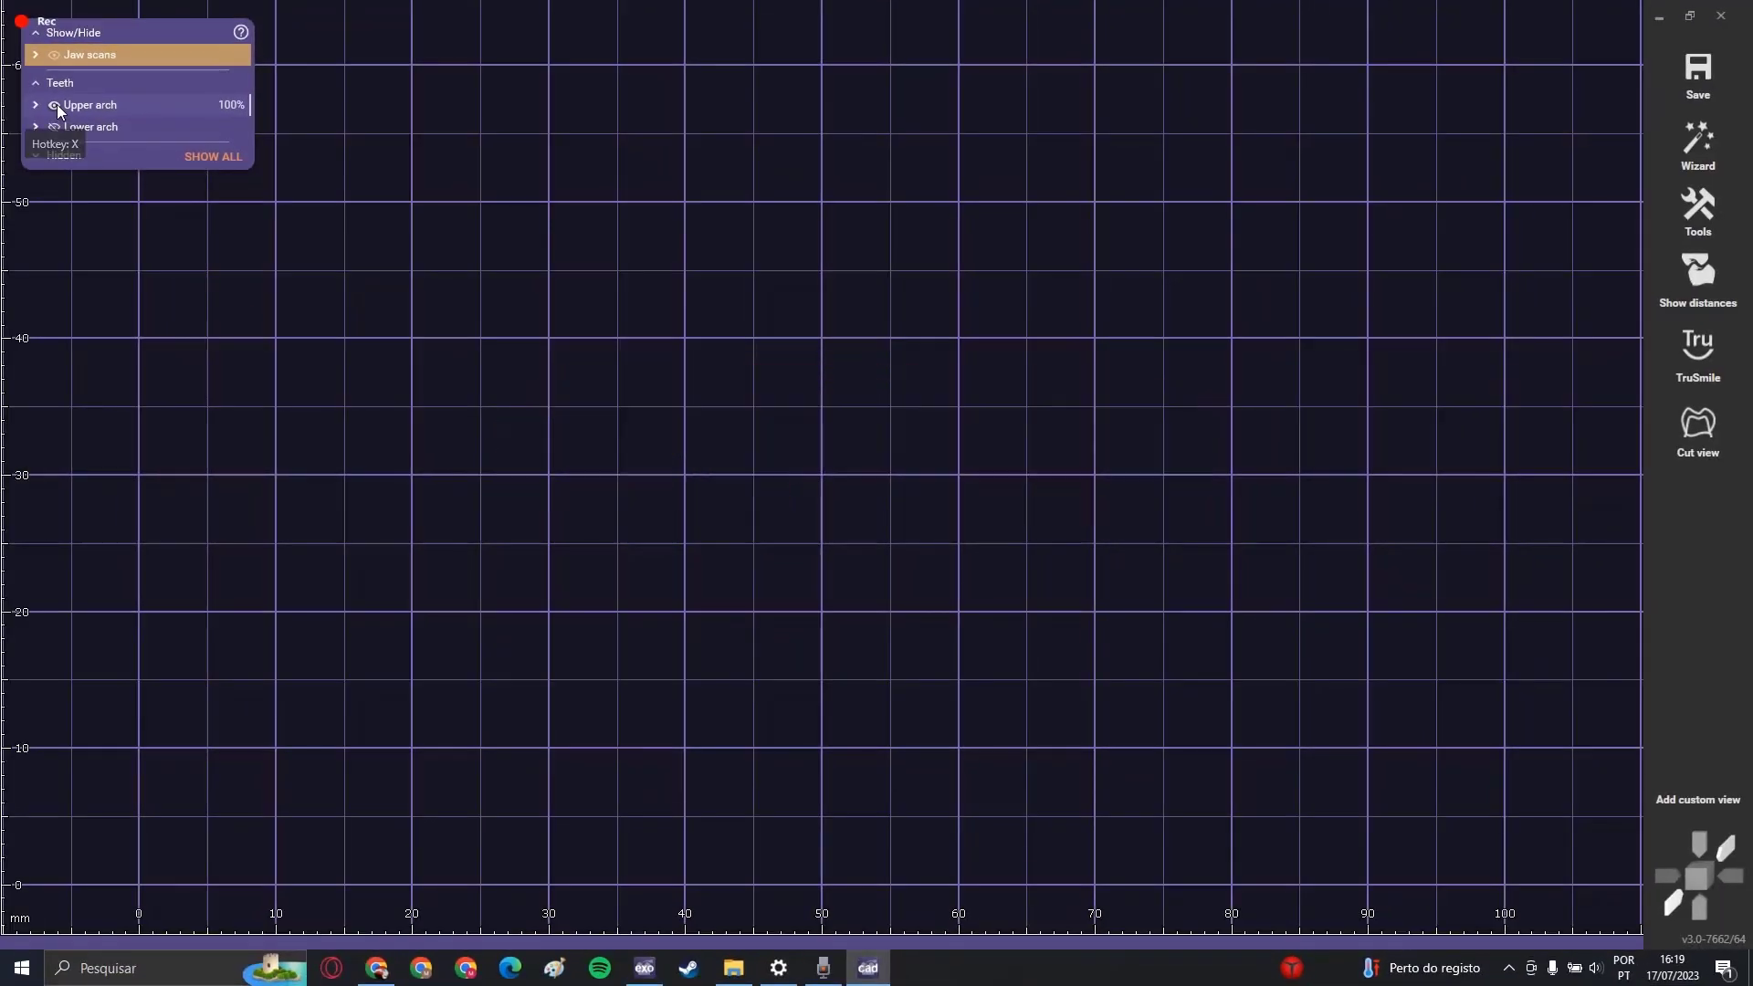
click(58, 129)
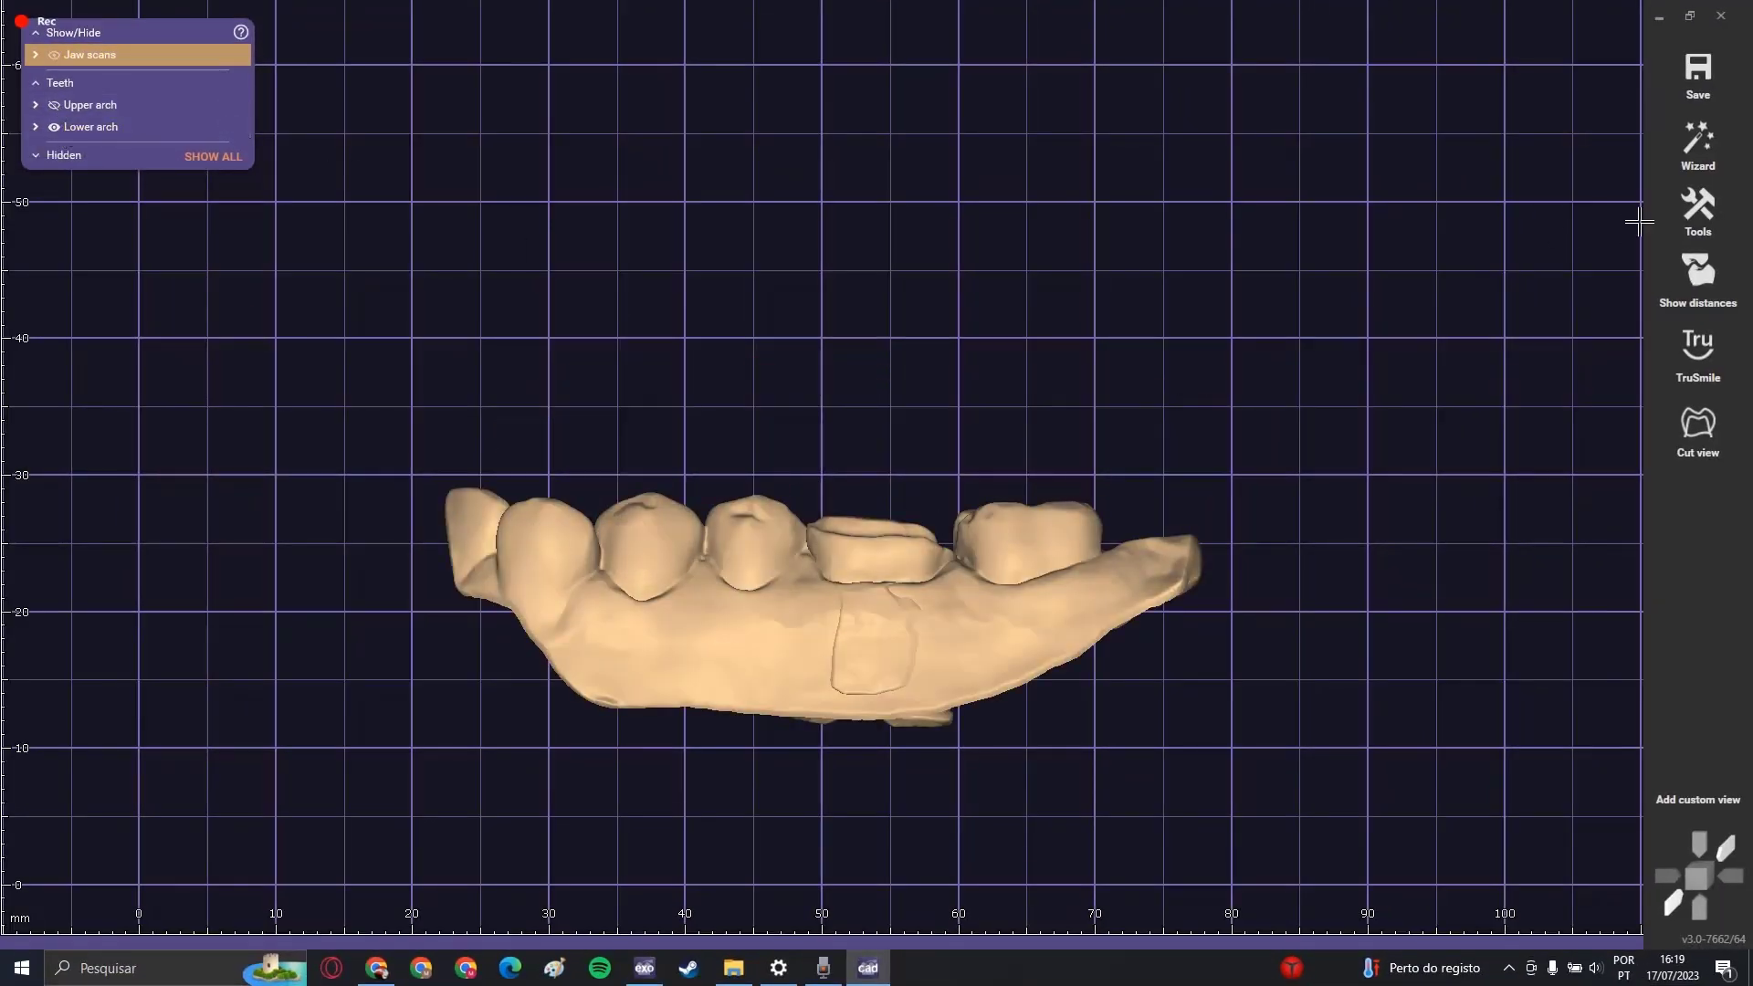
right_click(1427, 298)
click(1501, 717)
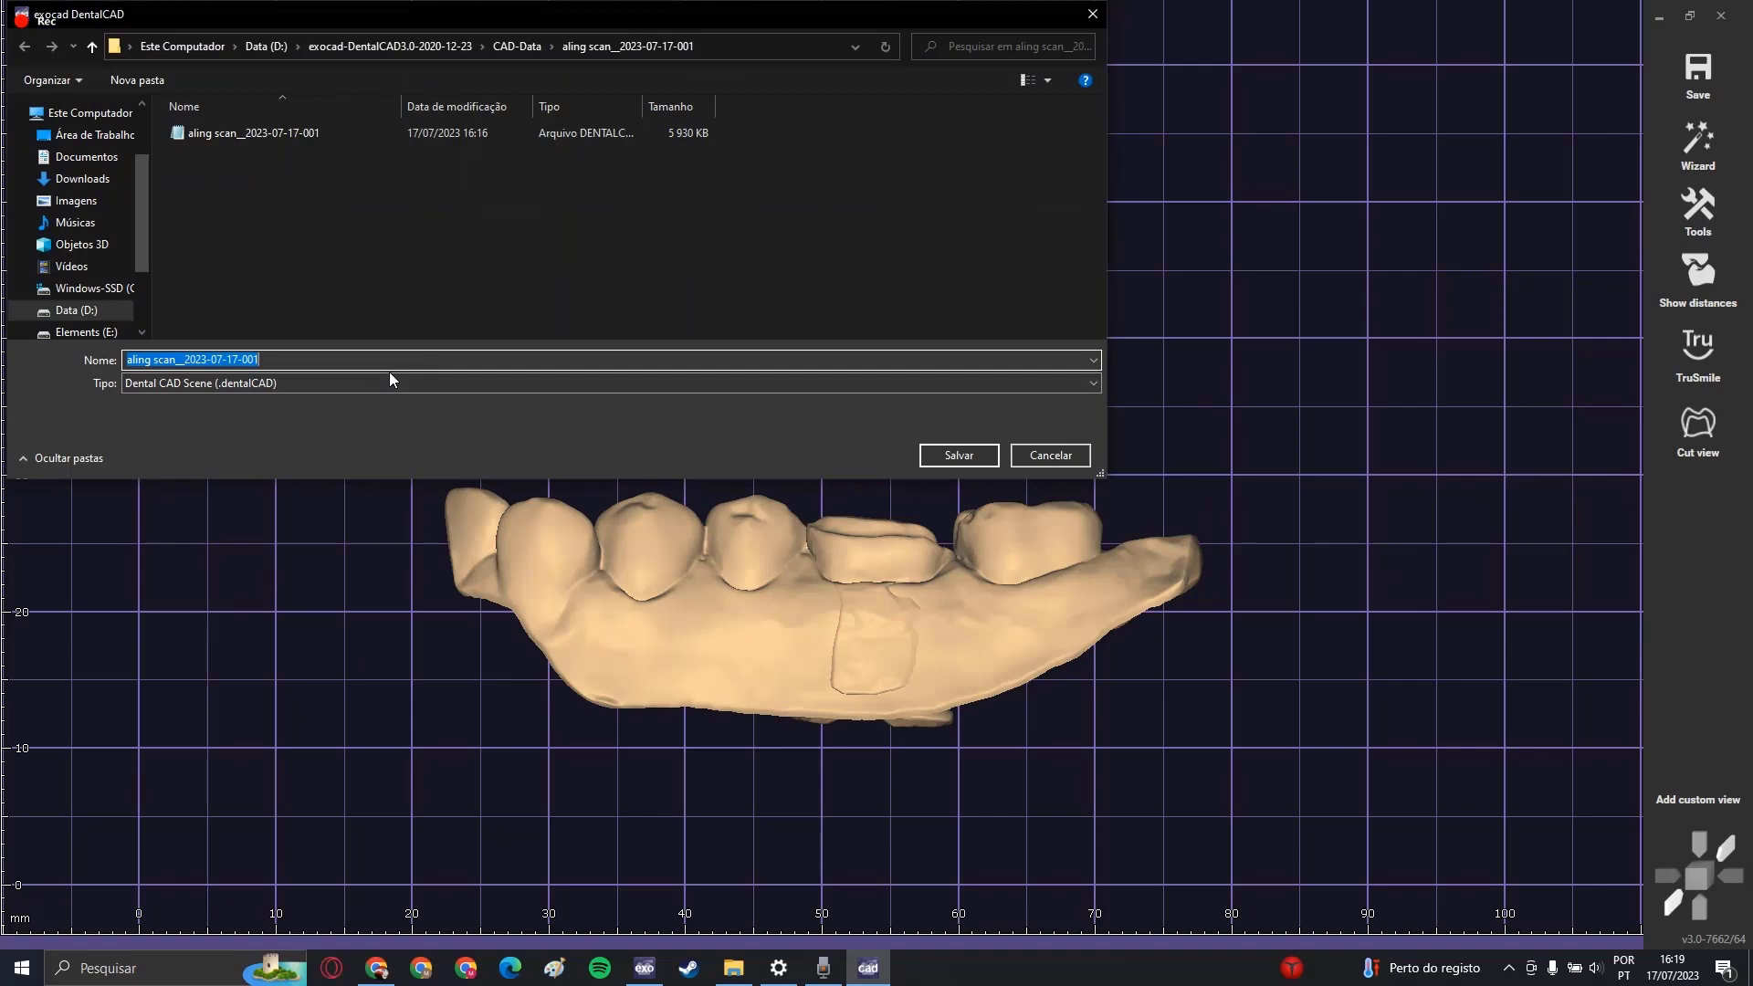
text(lower jaw)
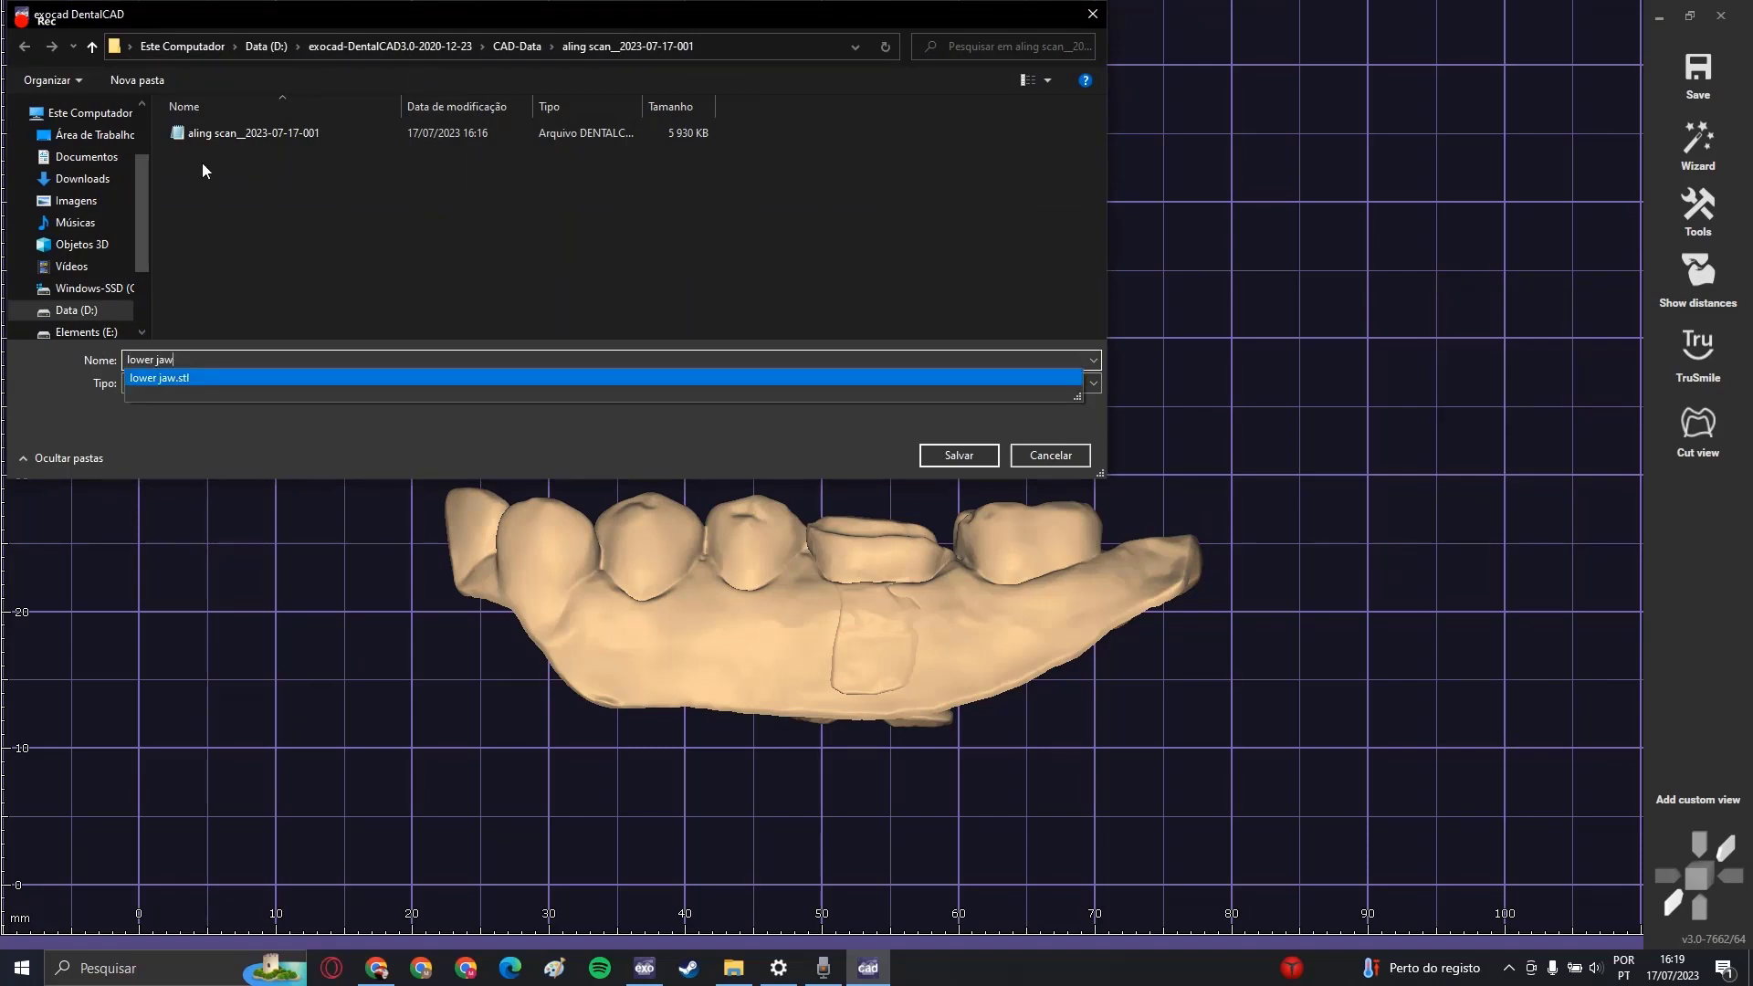
click(91, 134)
click(273, 383)
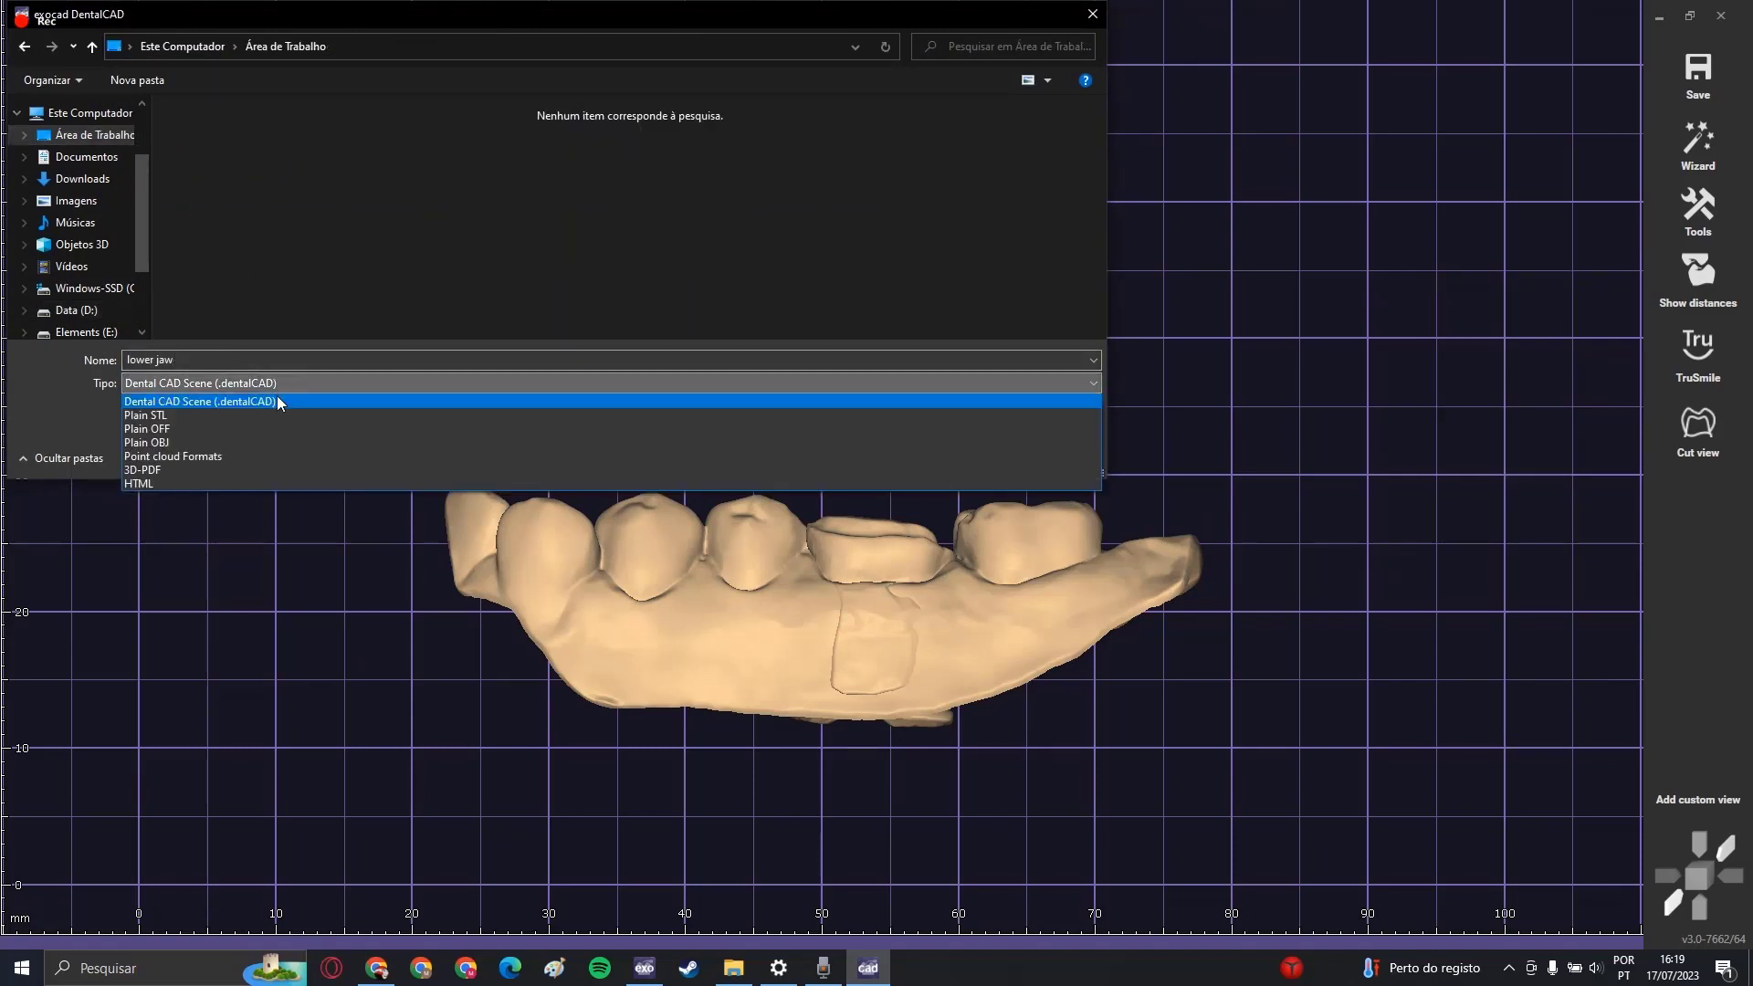
click(168, 423)
Step: Save the lower jaw file with visible objects only in the default coordinate system
click(958, 454)
click(790, 567)
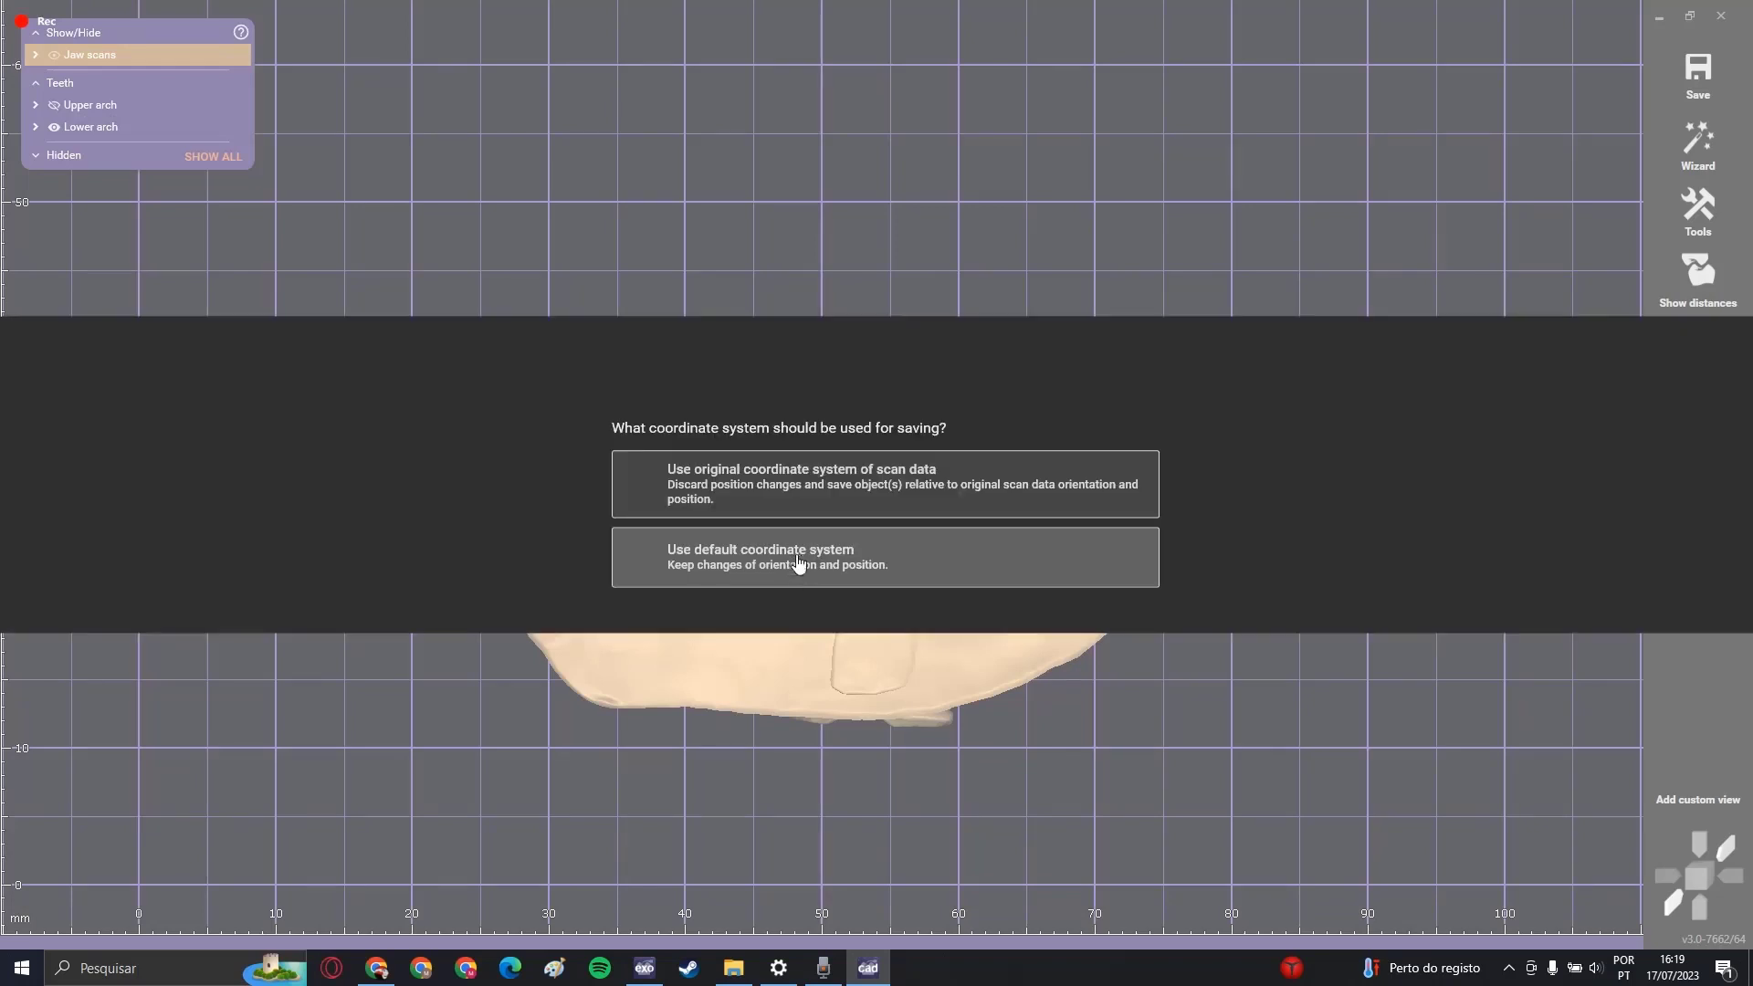
click(794, 567)
Step: Show the upper arch again together with the lower arch
right_drag(294, 425, 652, 364)
click(54, 105)
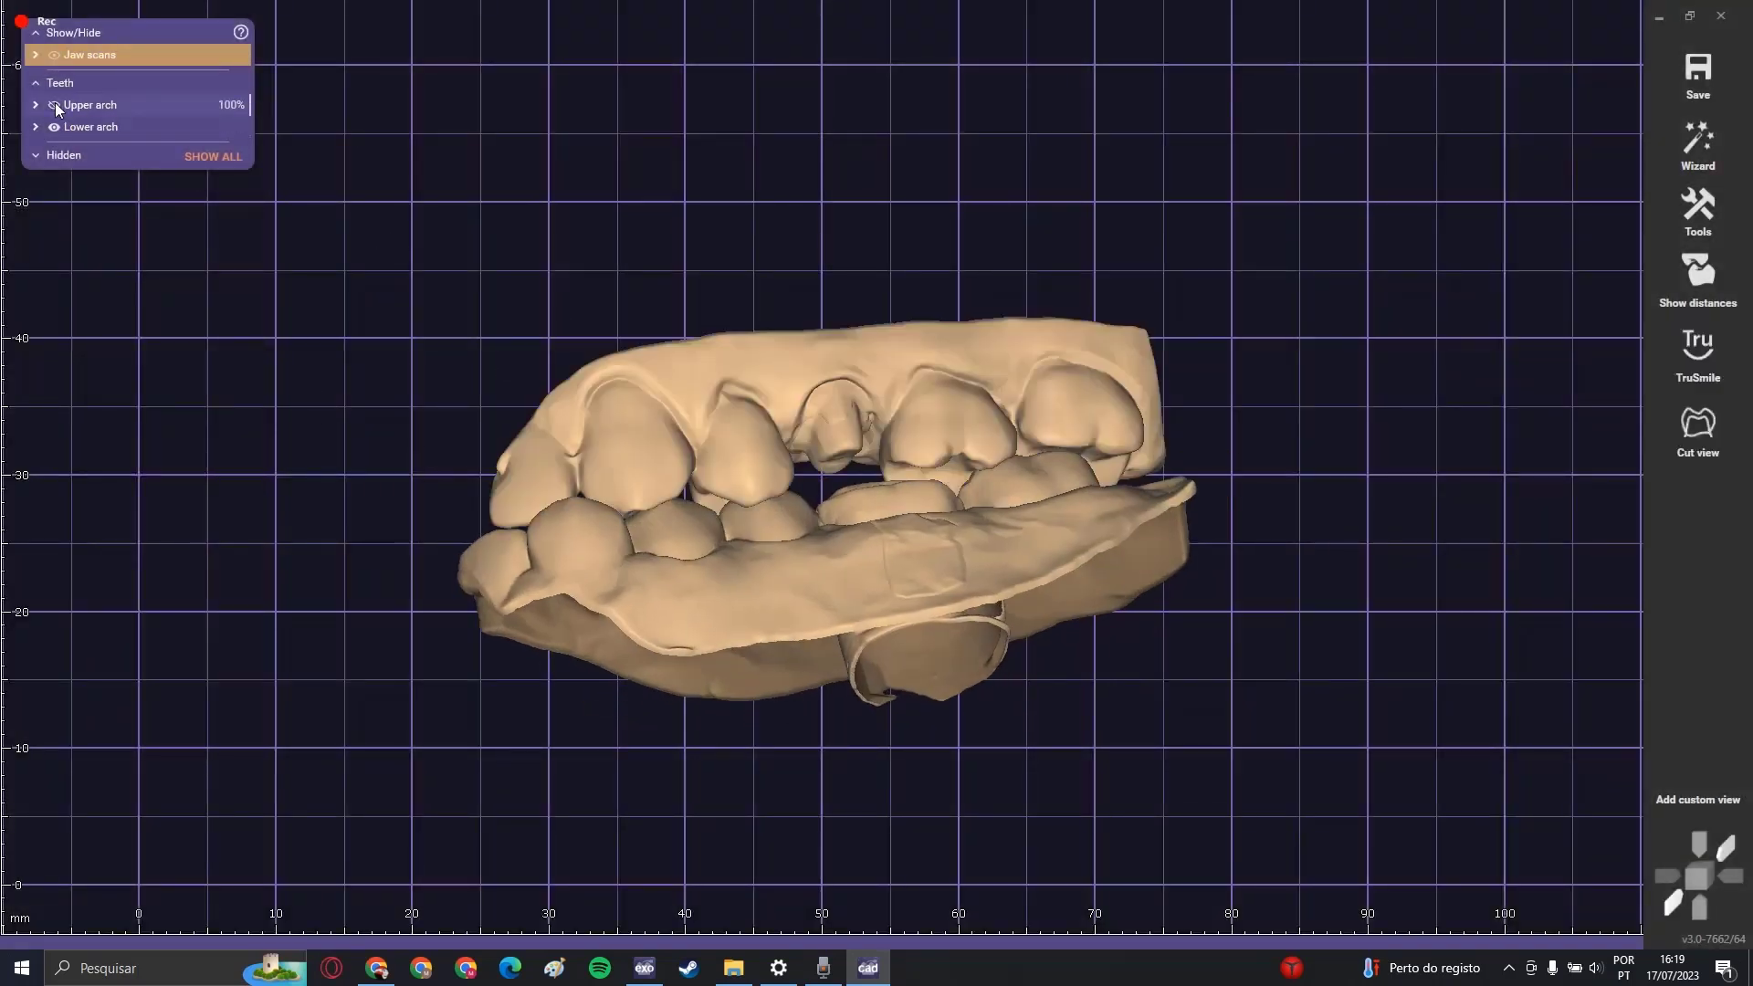